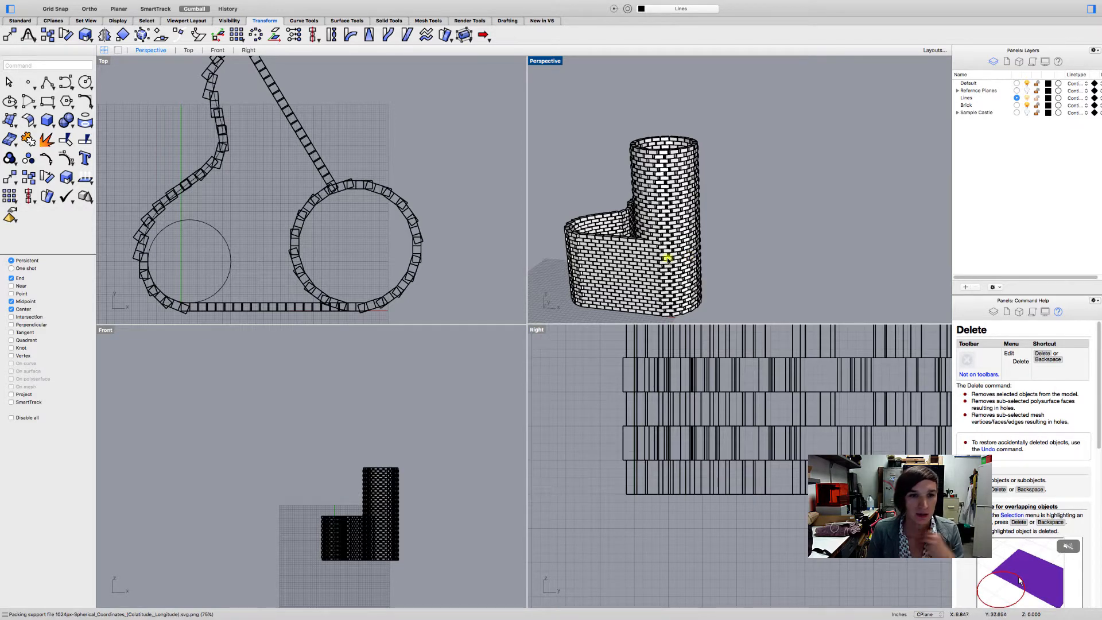
pyautogui.scroll(3, 290, 185)
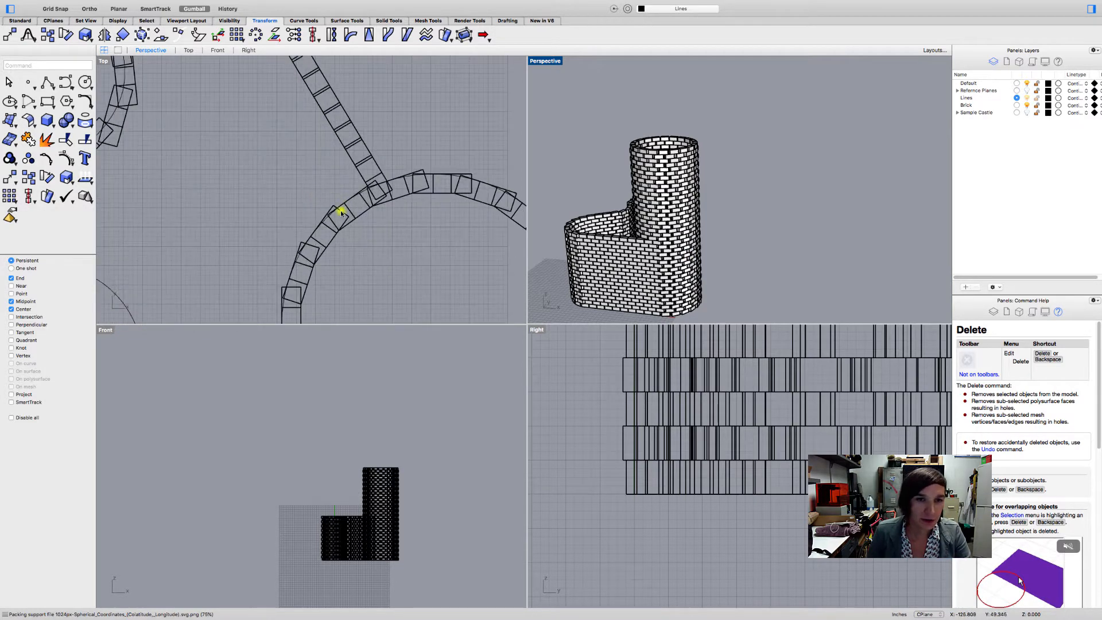
pyautogui.scroll(3, 330, 215)
pyautogui.click(323, 220)
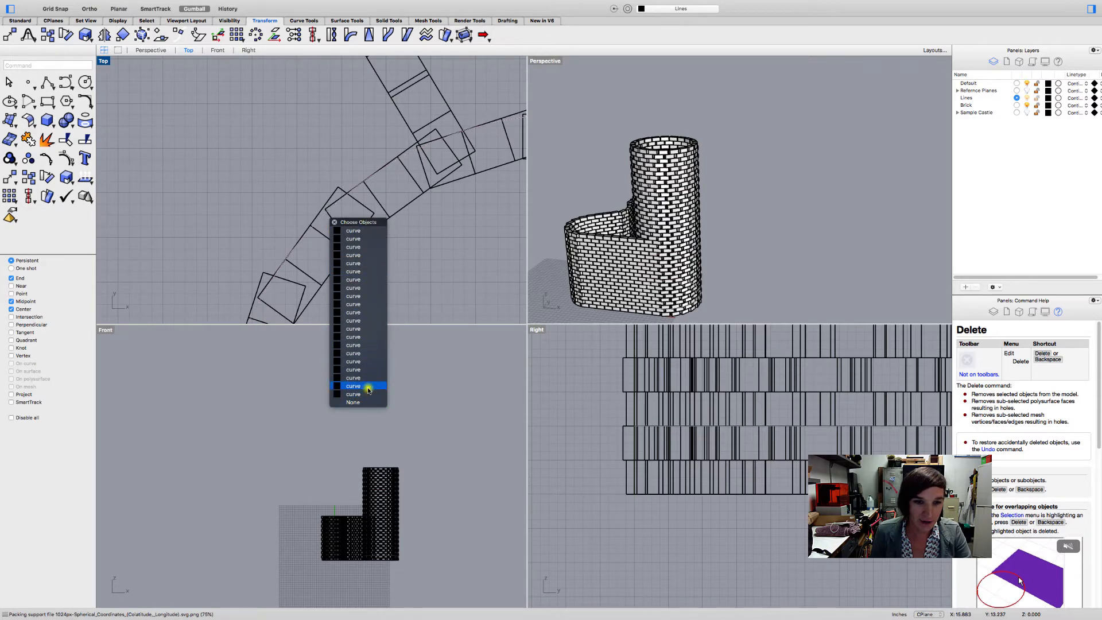
pyautogui.press('Escape')
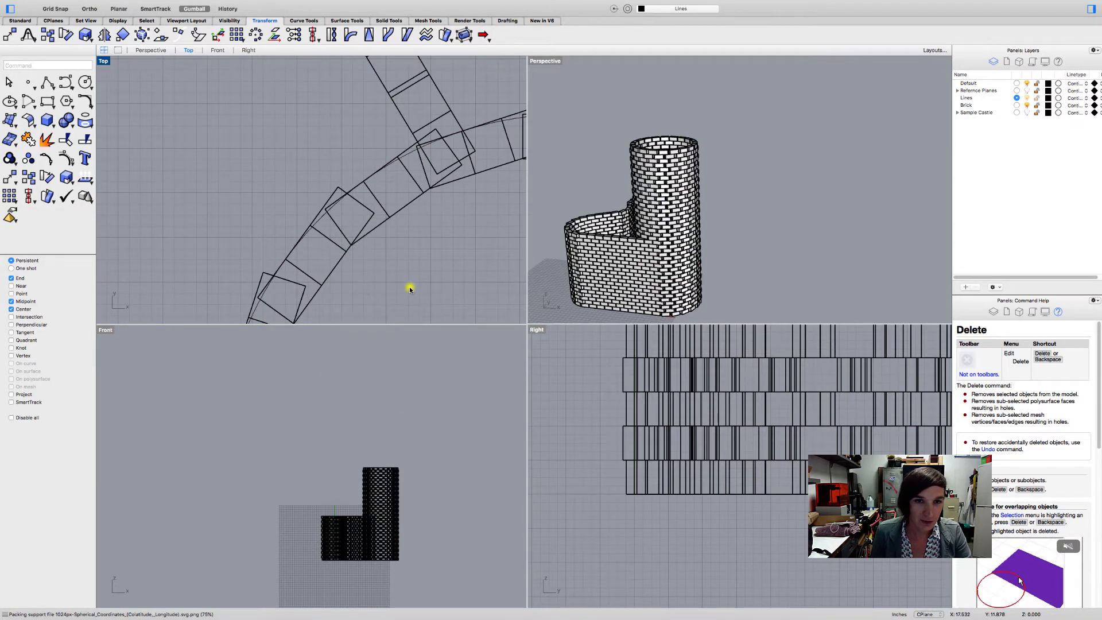
pyautogui.scroll(-5, 410, 289)
pyautogui.moveTo(413, 293); pyautogui.dragTo(347, 224, button='right')
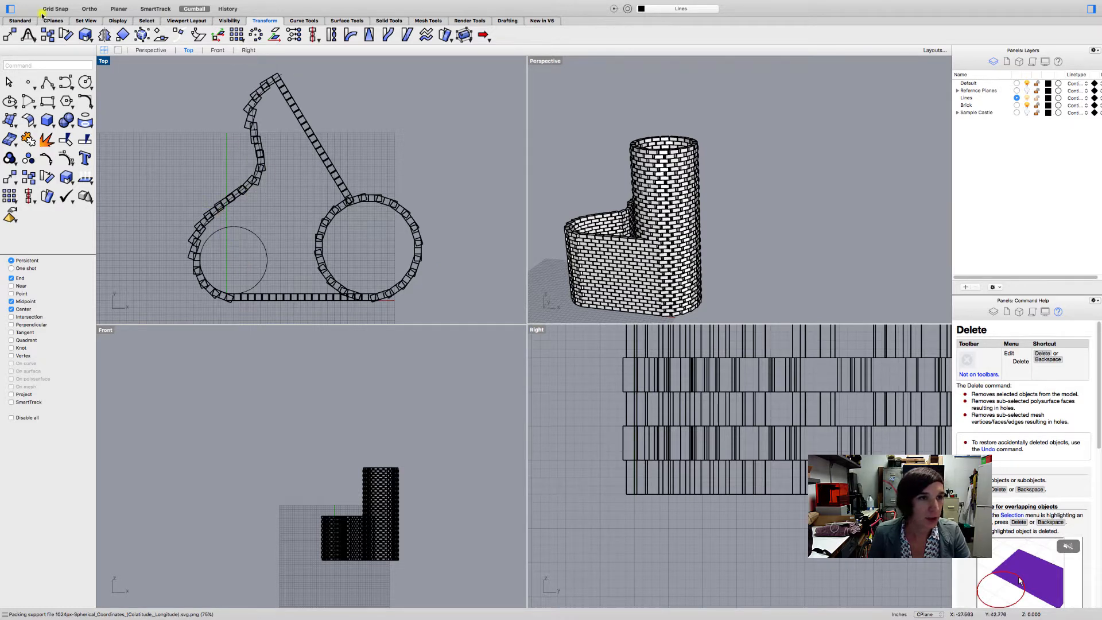
pyautogui.scroll(-3, 154, 101)
pyautogui.rightClick(154, 101)
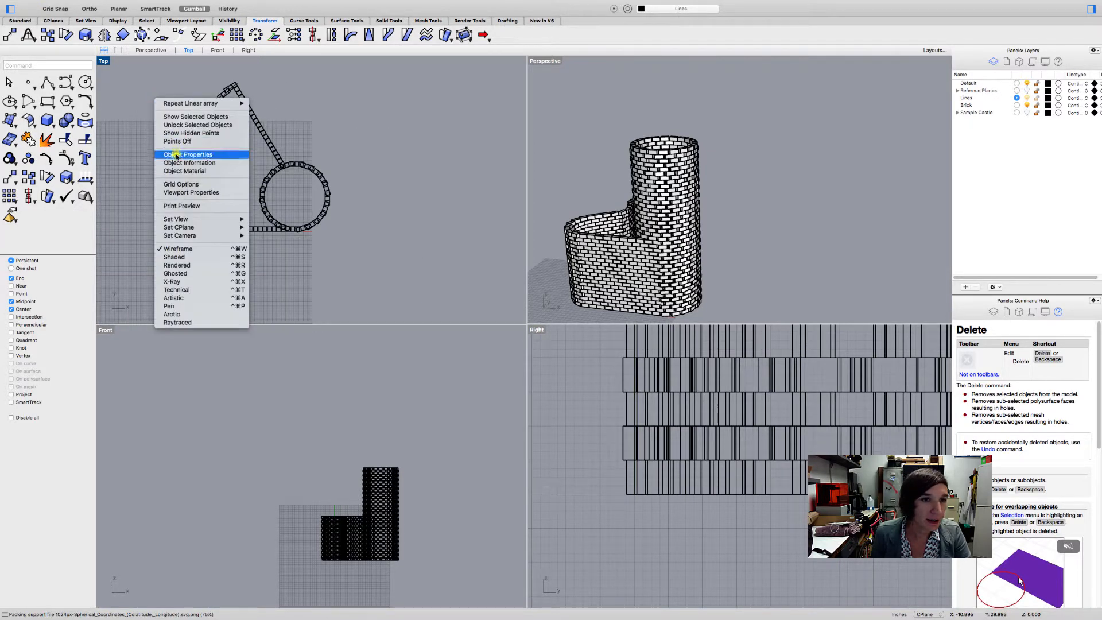
pyautogui.click(316, 115)
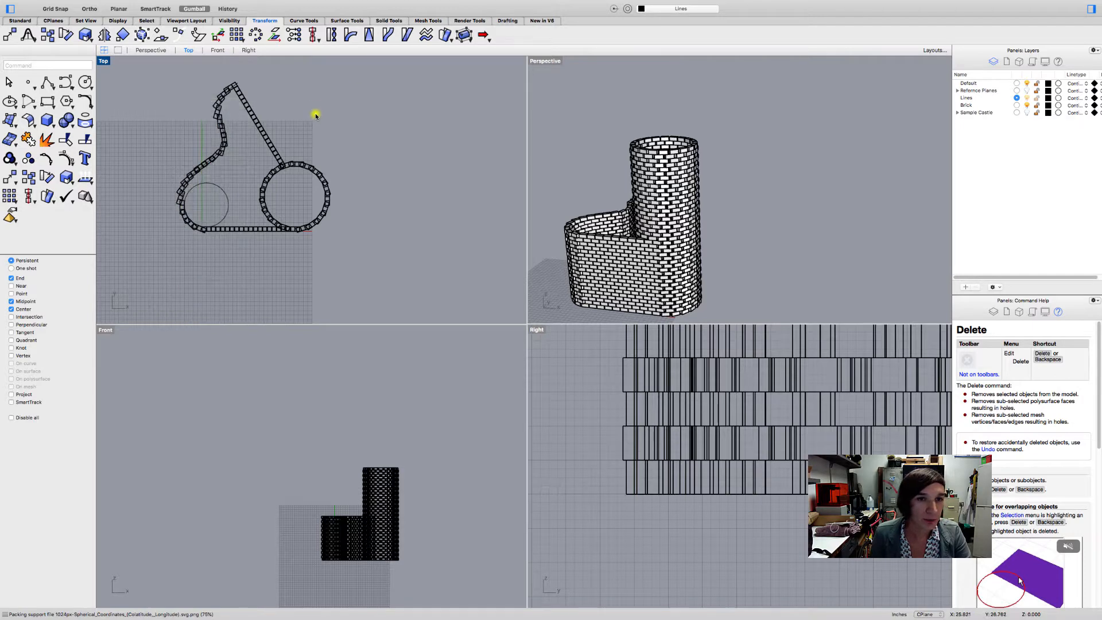
pyautogui.rightClick(316, 116)
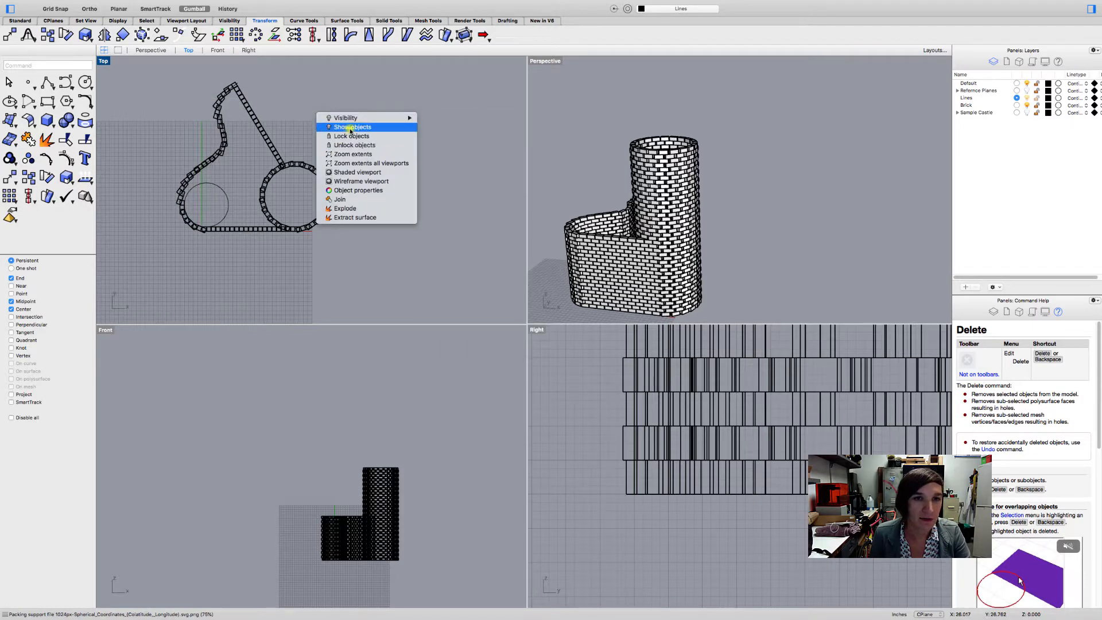
pyautogui.click(281, 106)
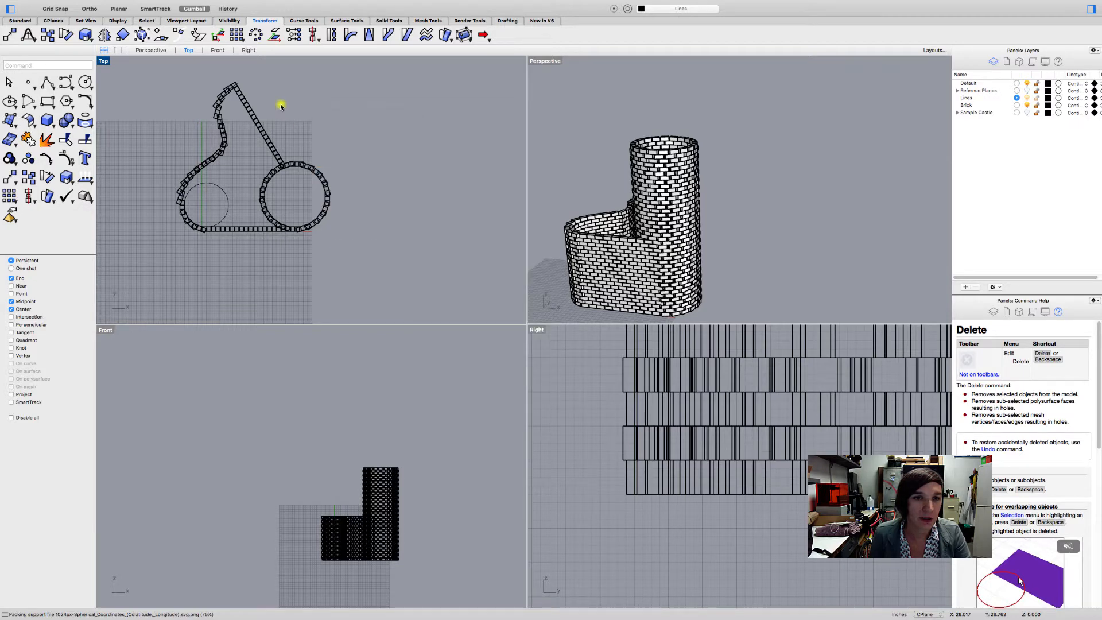
# - Delete all curves in the model except the small circle, the wall path curve and the tower's base circle
pyautogui.click(69, 4)
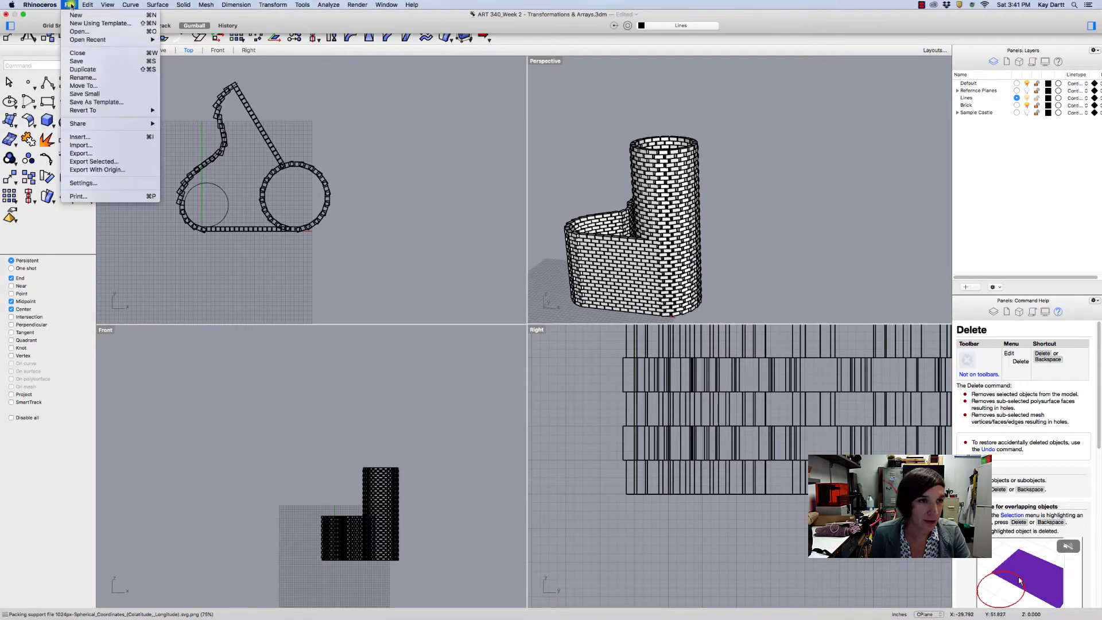
pyautogui.moveTo(86, 4)
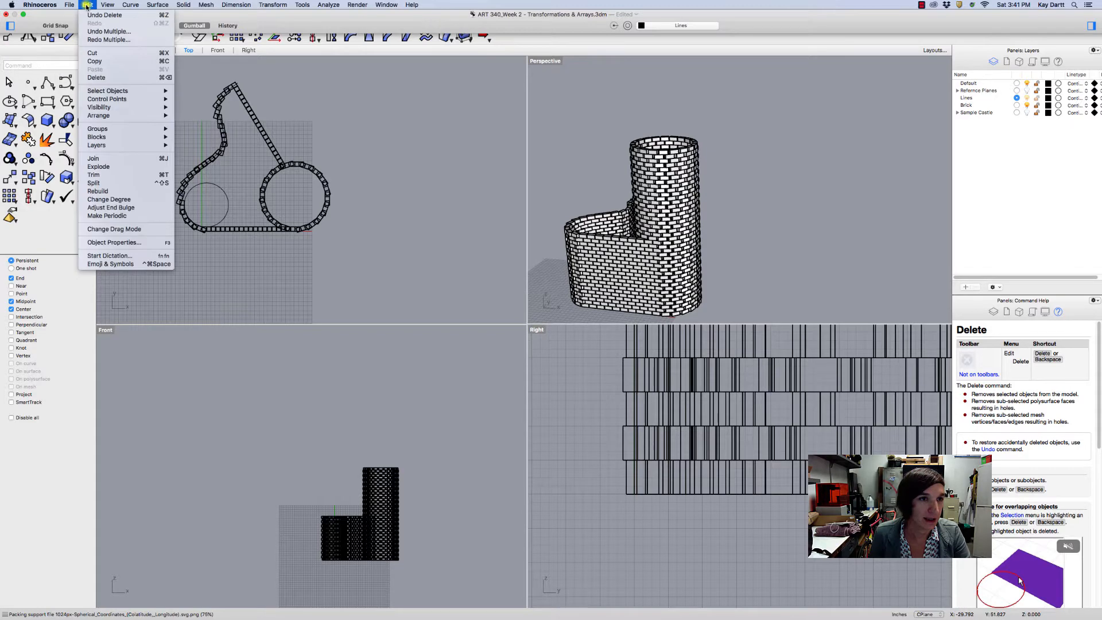
pyautogui.moveTo(117, 92)
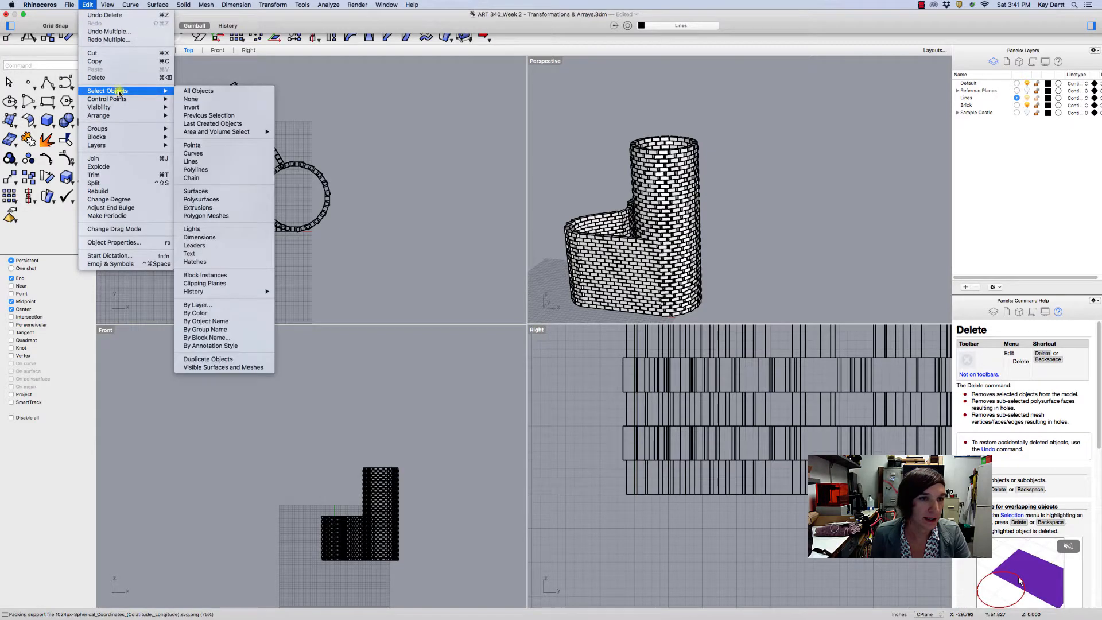
pyautogui.click(216, 154)
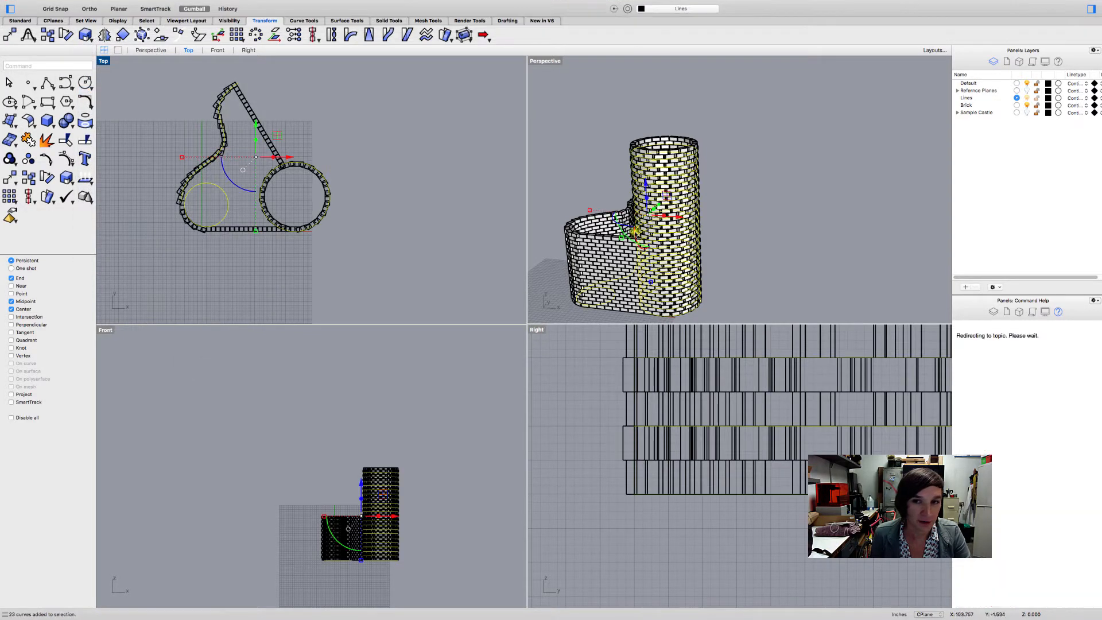
pyautogui.moveTo(721, 278); pyautogui.dragTo(717, 310, button='right')
pyautogui.scroll(5, 199, 173)
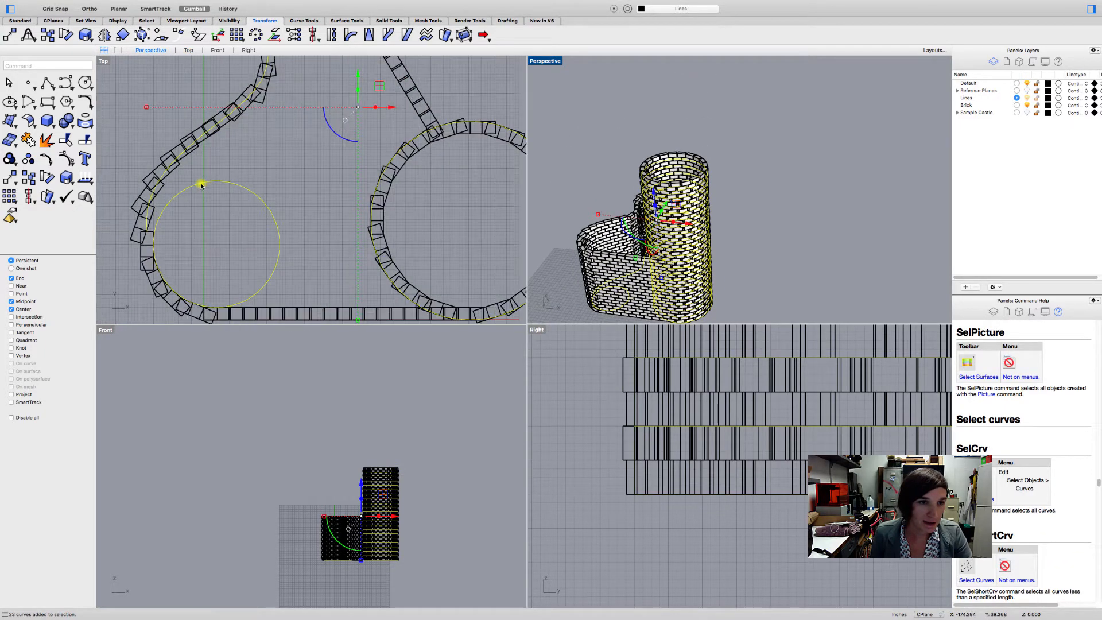
pyautogui.keyDown('super'); pyautogui.click(202, 185); pyautogui.keyUp('super')
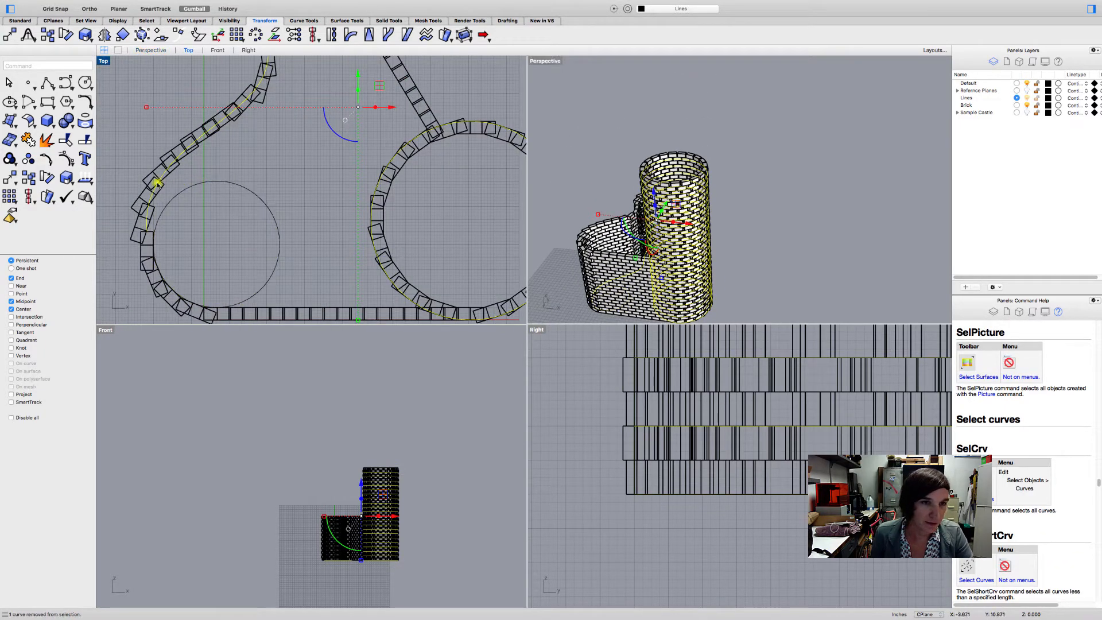
pyautogui.keyDown('super'); pyautogui.click(150, 199); pyautogui.keyUp('super')
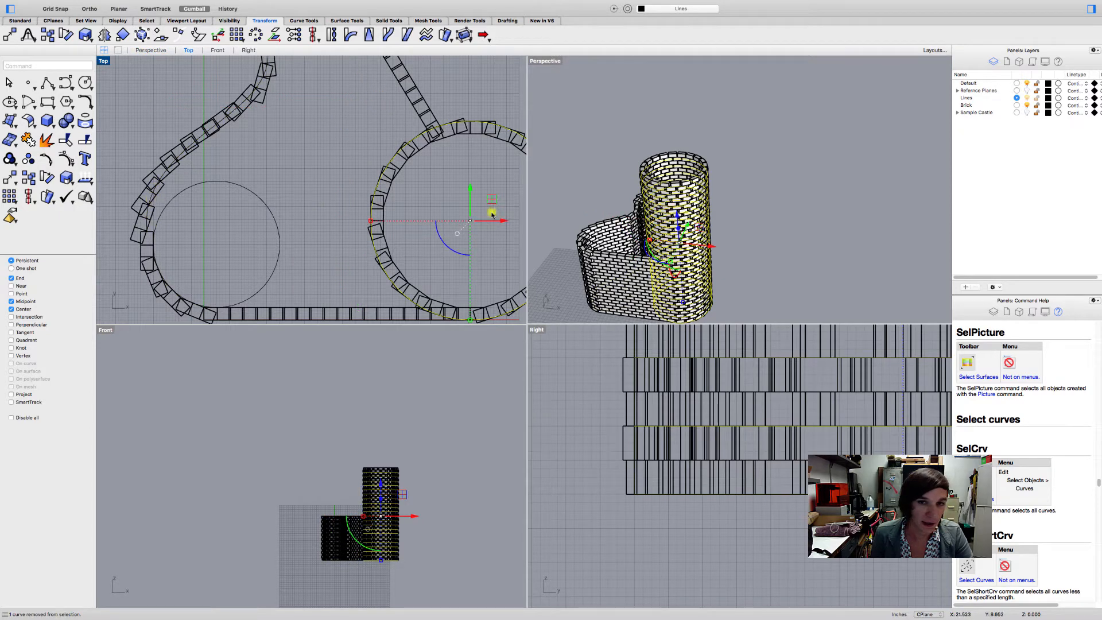
pyautogui.scroll(10, 728, 302)
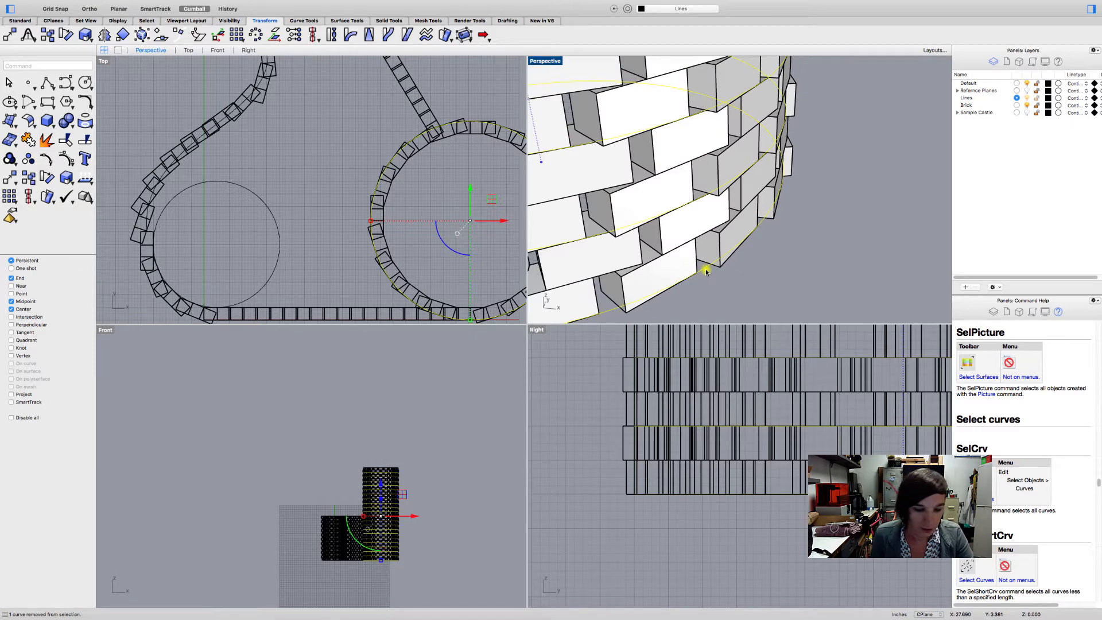
pyautogui.keyDown('super'); pyautogui.click(706, 271); pyautogui.keyUp('super')
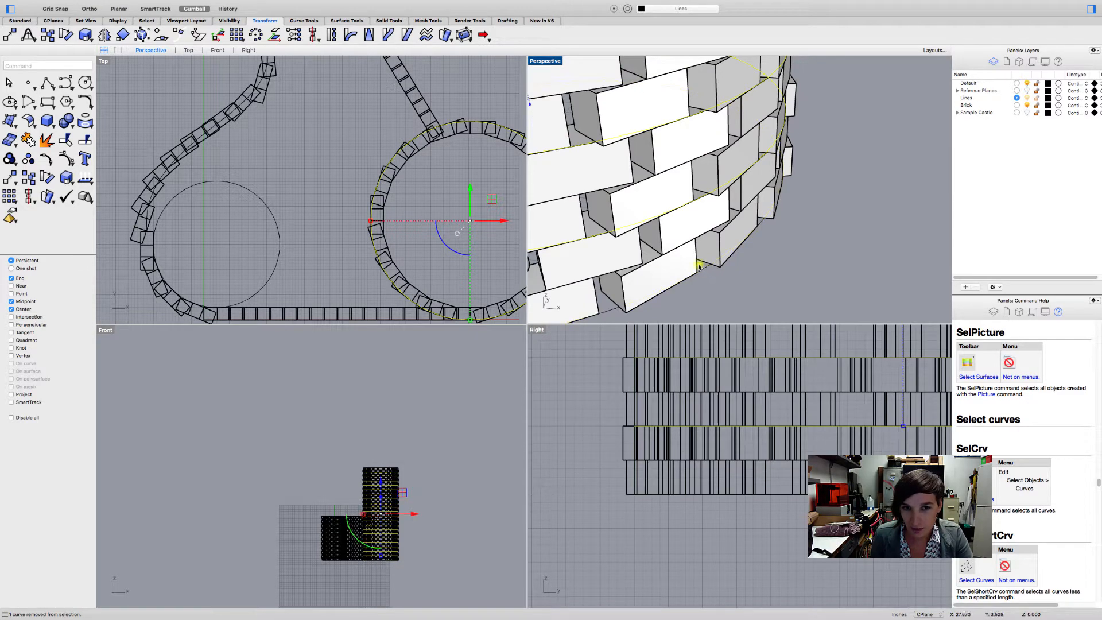
pyautogui.scroll(-2, 357, 227)
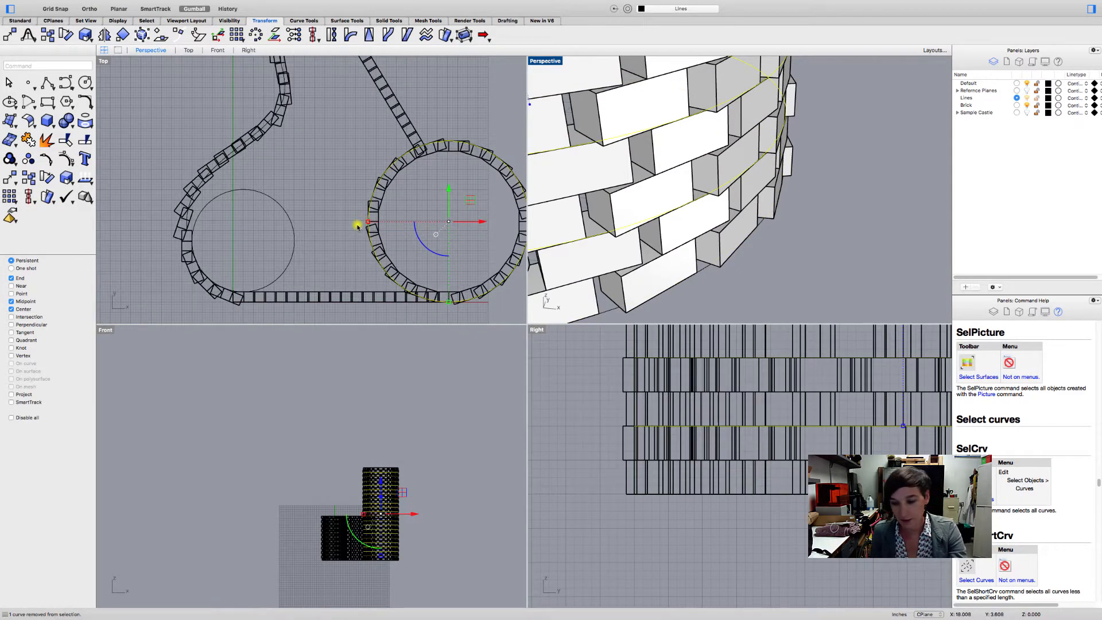
pyautogui.press('Delete')
pyautogui.scroll(-5, 399, 221)
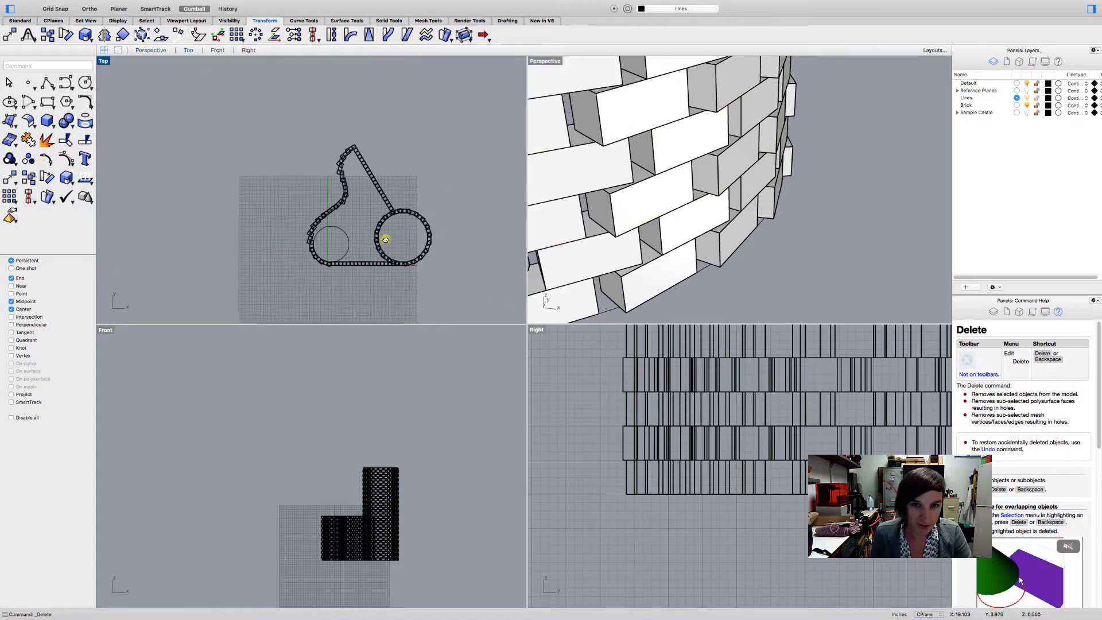
# - Examine the brick castle from several angles and the sublayers of the Sample Castle layer
pyautogui.moveTo(385, 240); pyautogui.dragTo(376, 255, button='right')
pyautogui.scroll(-6, 677, 246)
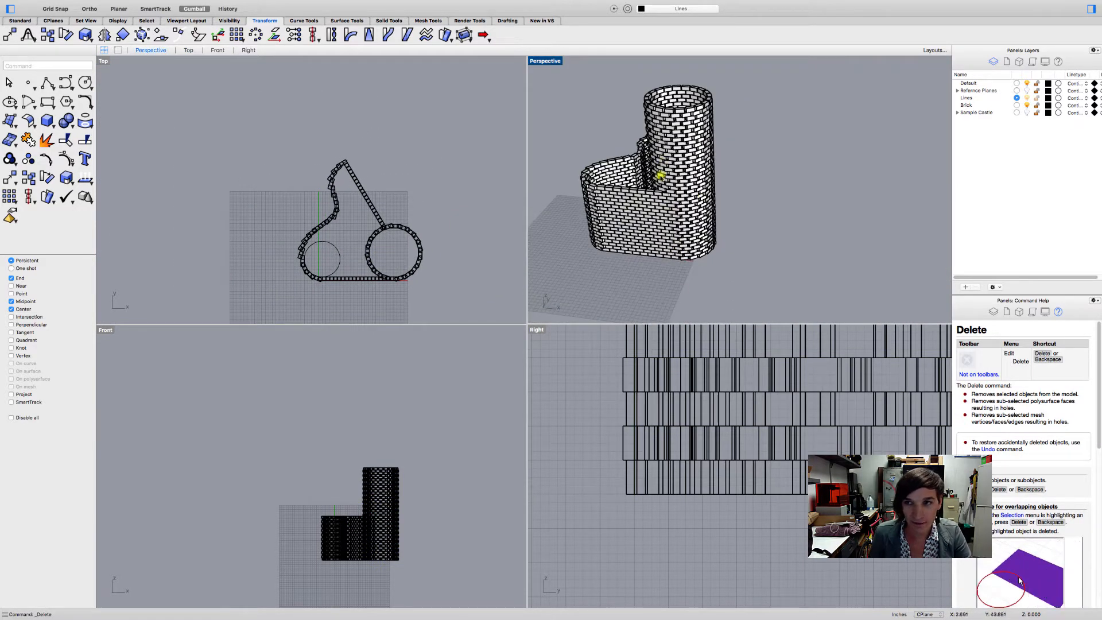
pyautogui.moveTo(660, 177); pyautogui.dragTo(669, 168, button='right')
pyautogui.click(957, 113)
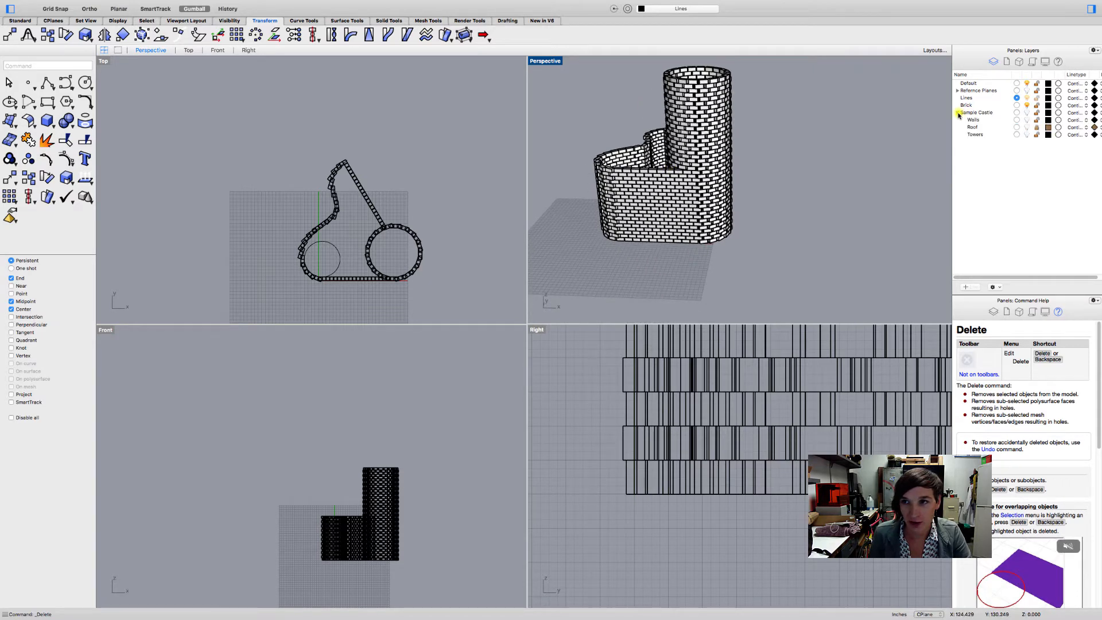
pyautogui.click(957, 113)
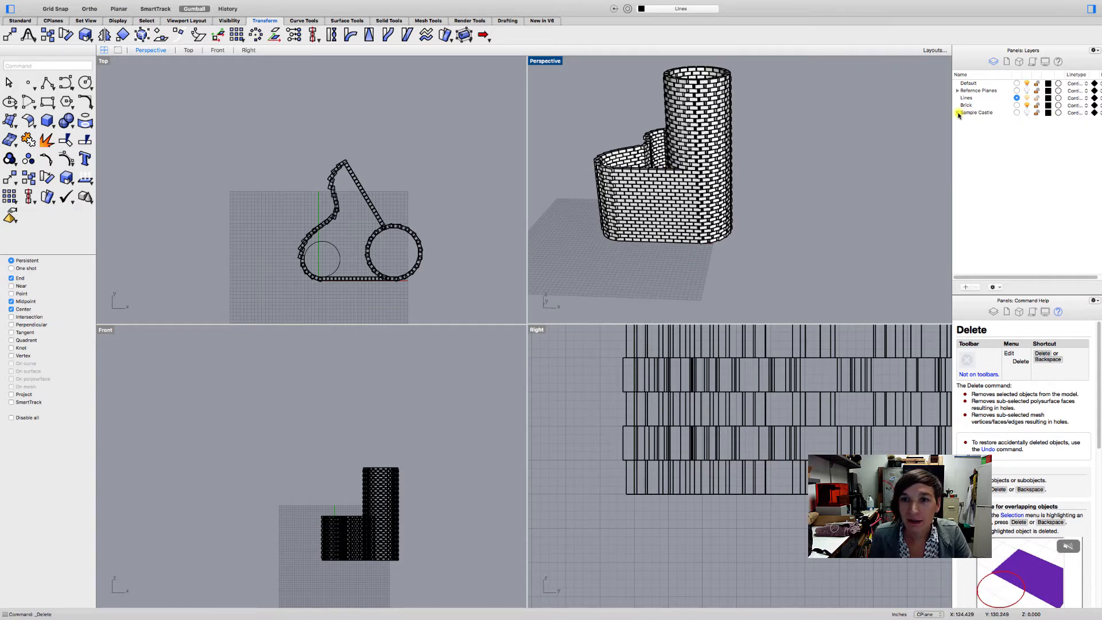
pyautogui.moveTo(728, 136); pyautogui.dragTo(613, 179, button='right')
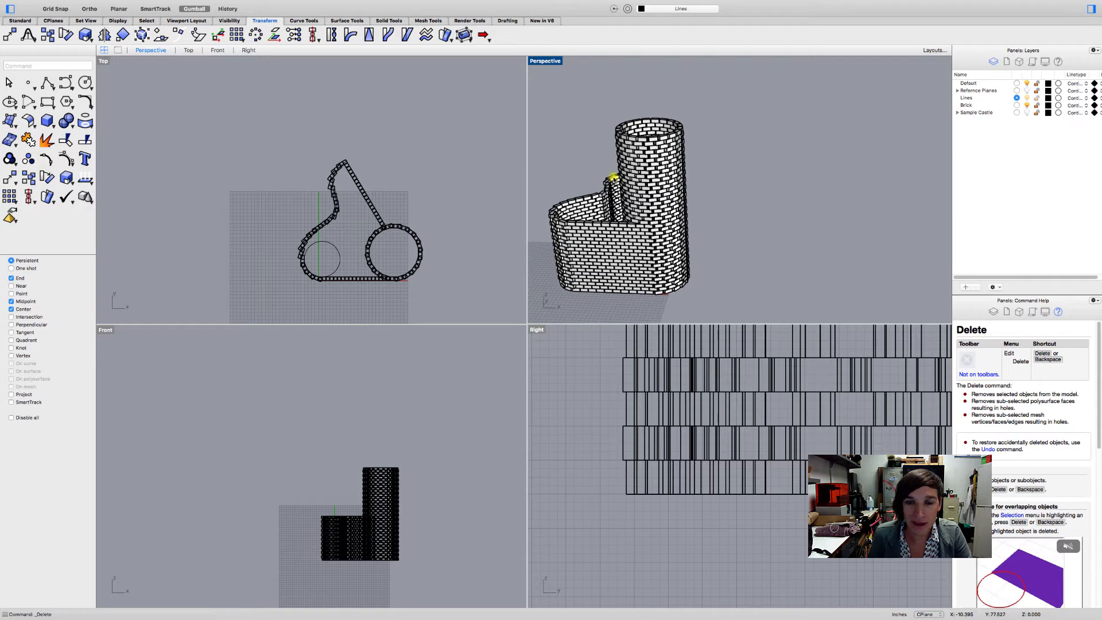
pyautogui.click(957, 113)
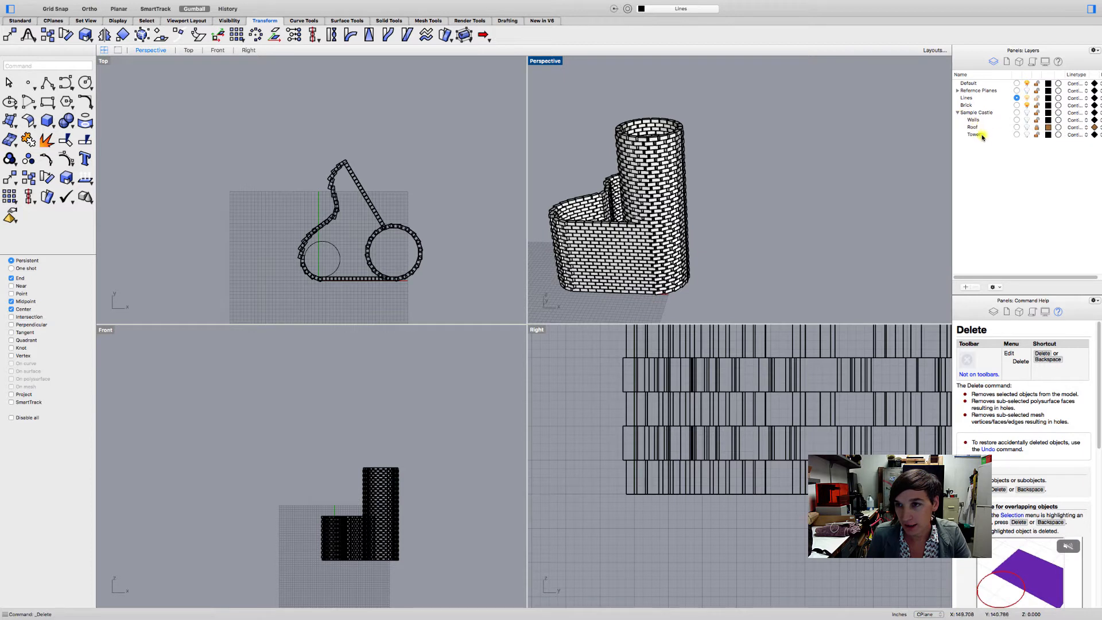
pyautogui.click(957, 112)
# - Add a layer named Castle directly below the Brick layer
pyautogui.click(964, 105)
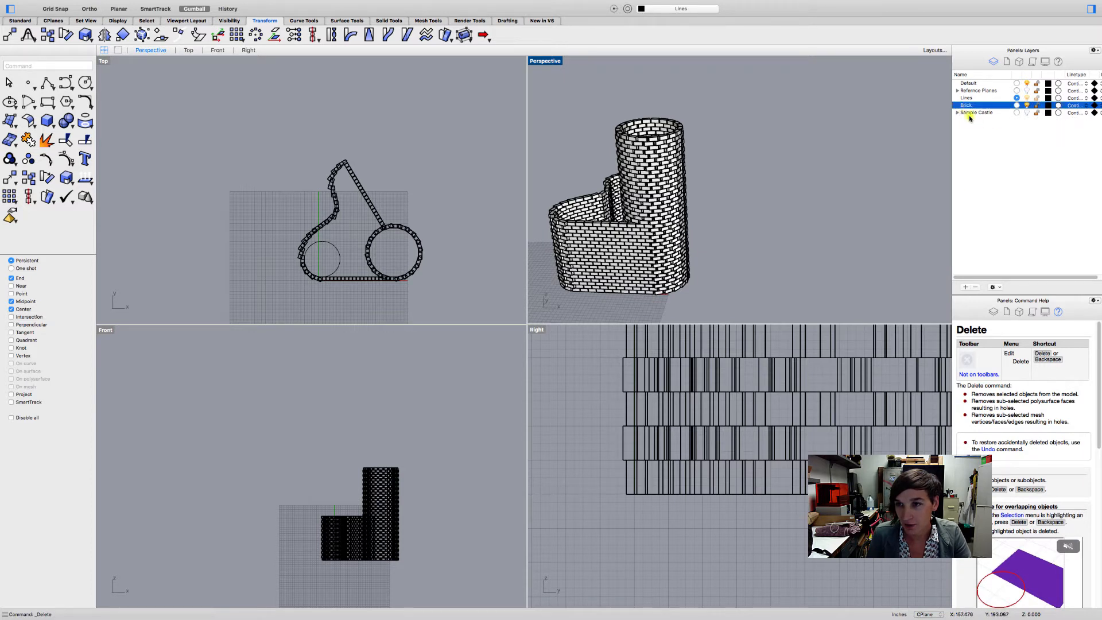
pyautogui.click(964, 287)
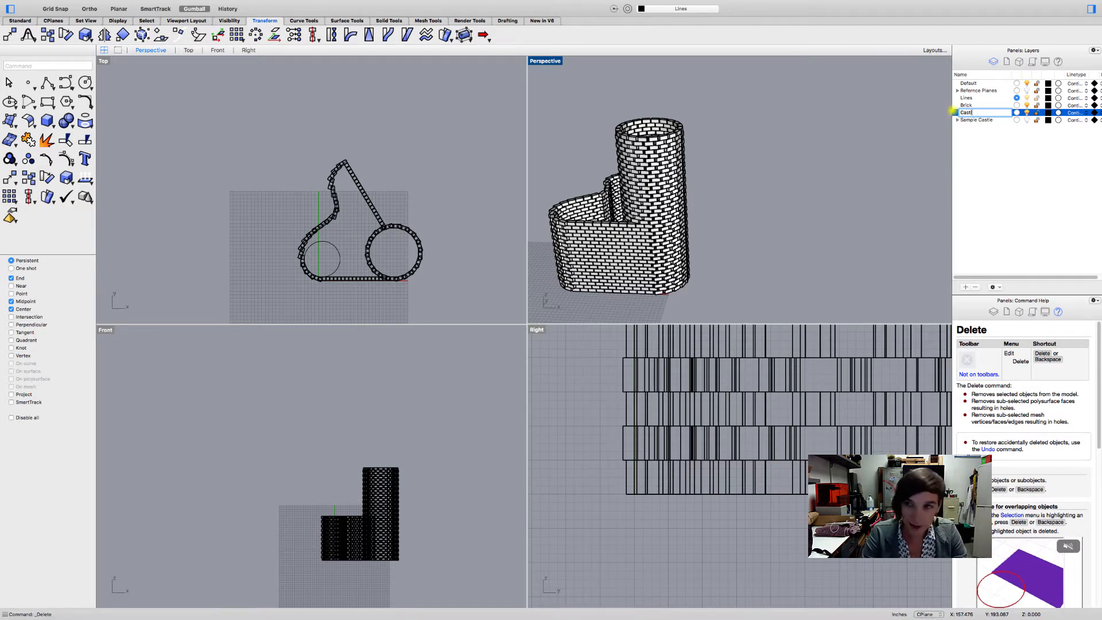
pyautogui.click(992, 168)
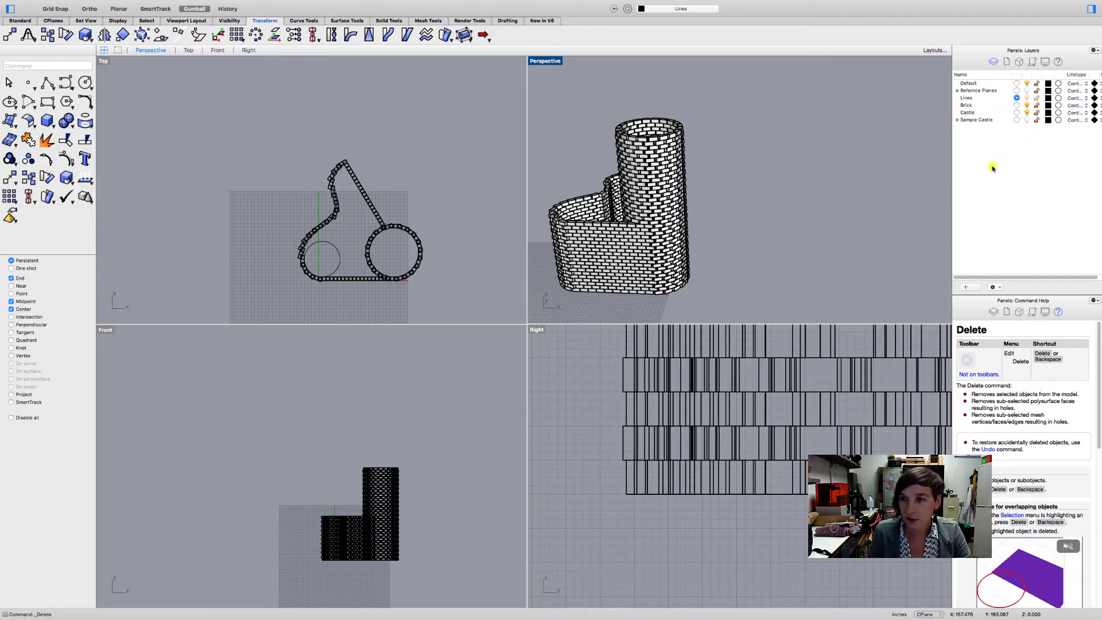
# - Add two layers named Walls and Roof, nest both under the Castle layer and expand it
pyautogui.click(964, 287)
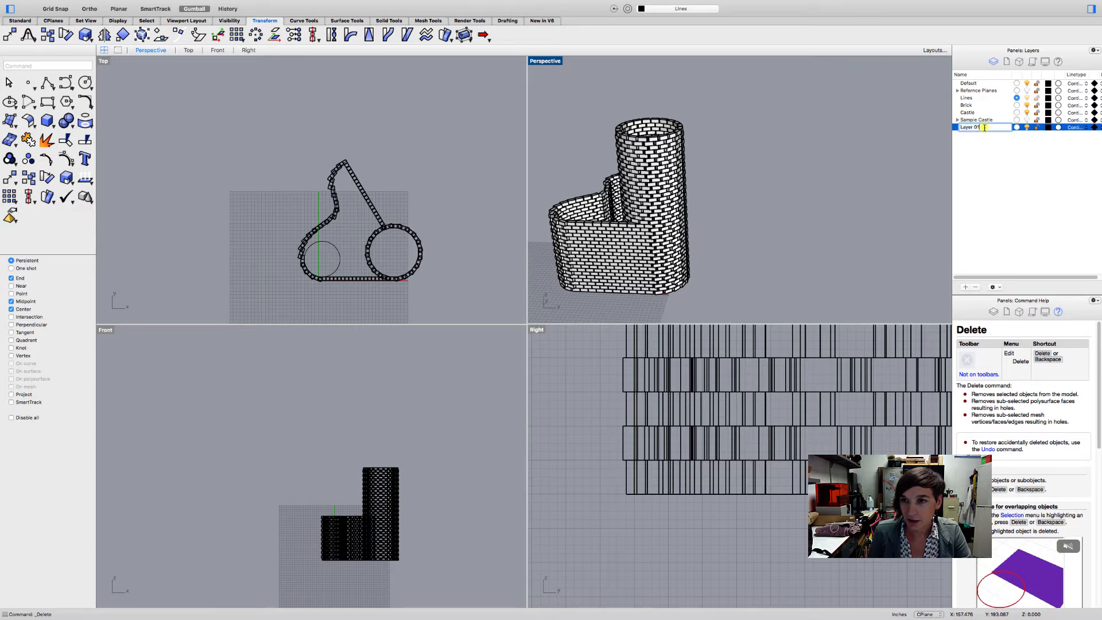
pyautogui.write('Wall')
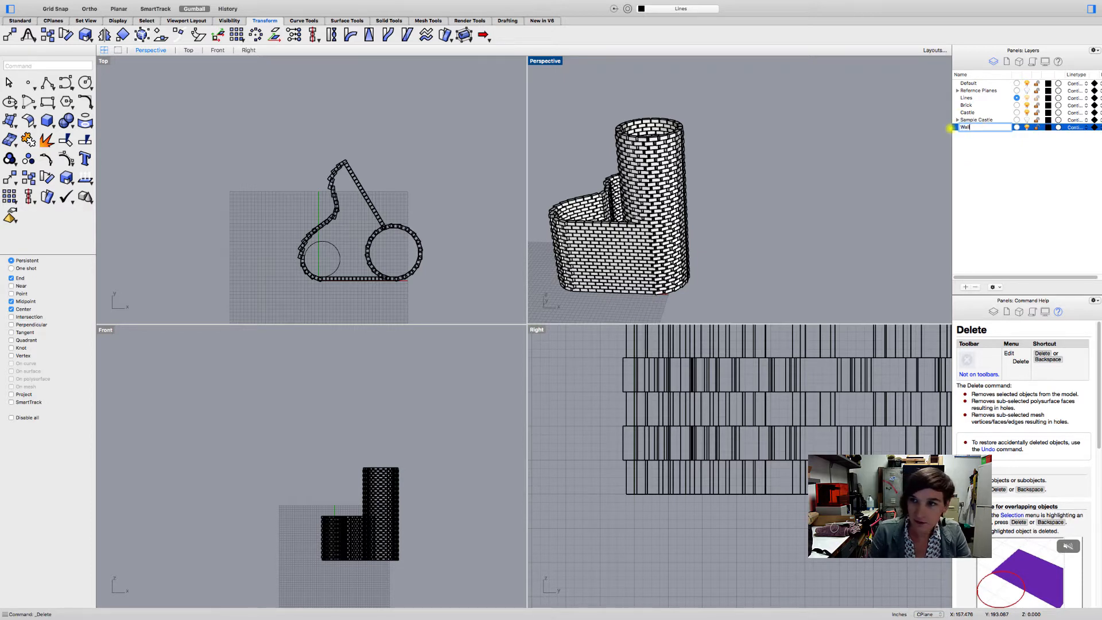
pyautogui.write('s')
pyautogui.press('Return')
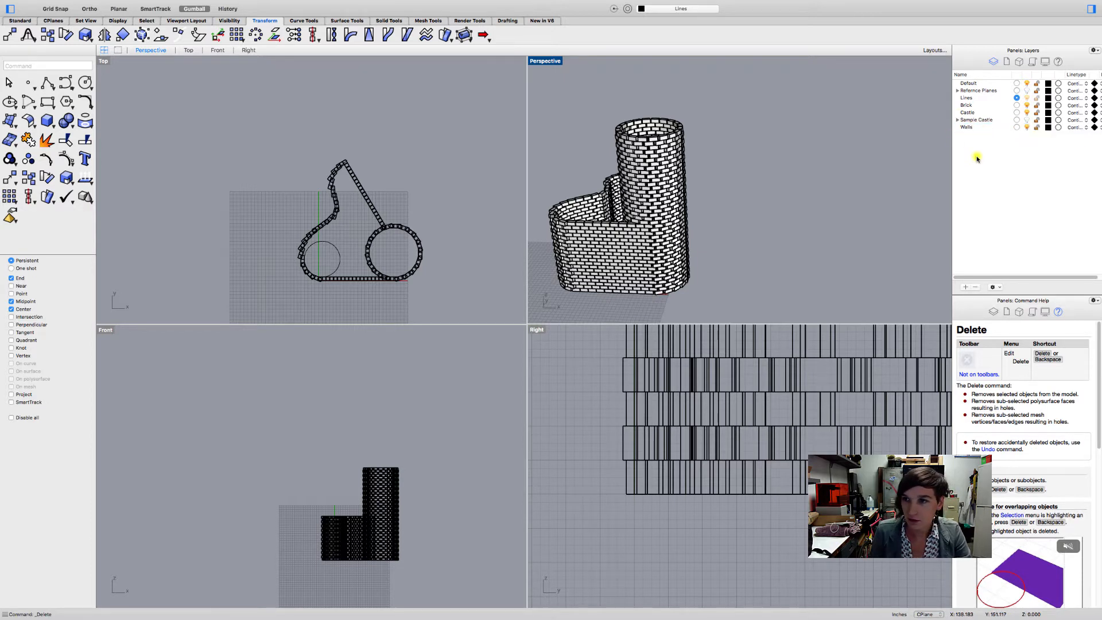
pyautogui.click(966, 287)
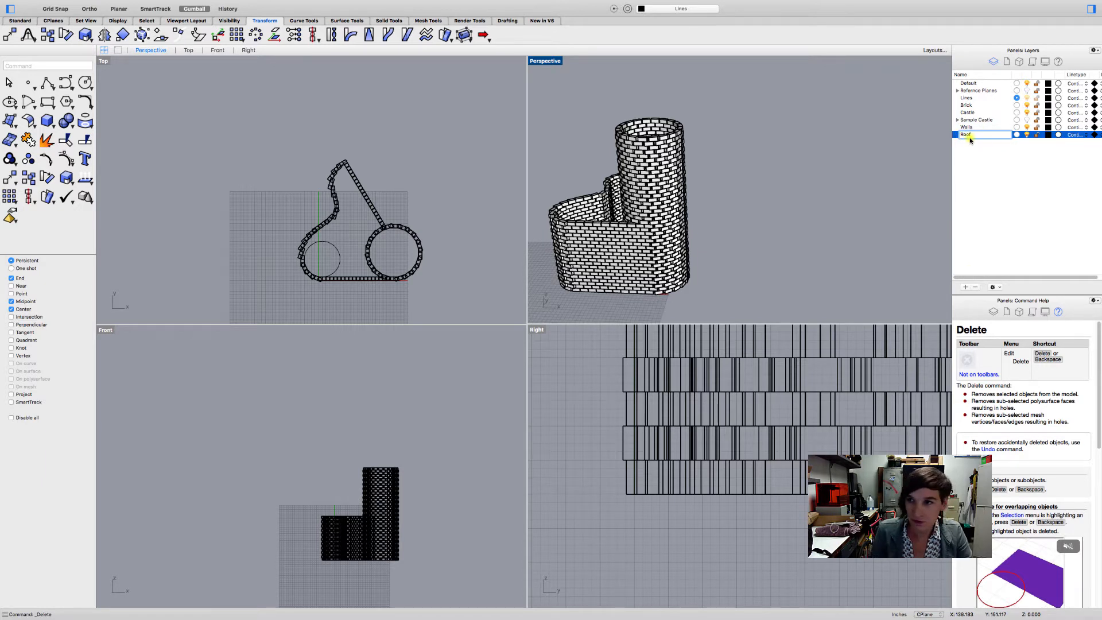
pyautogui.press('Return')
pyautogui.moveTo(968, 154); pyautogui.dragTo(968, 115)
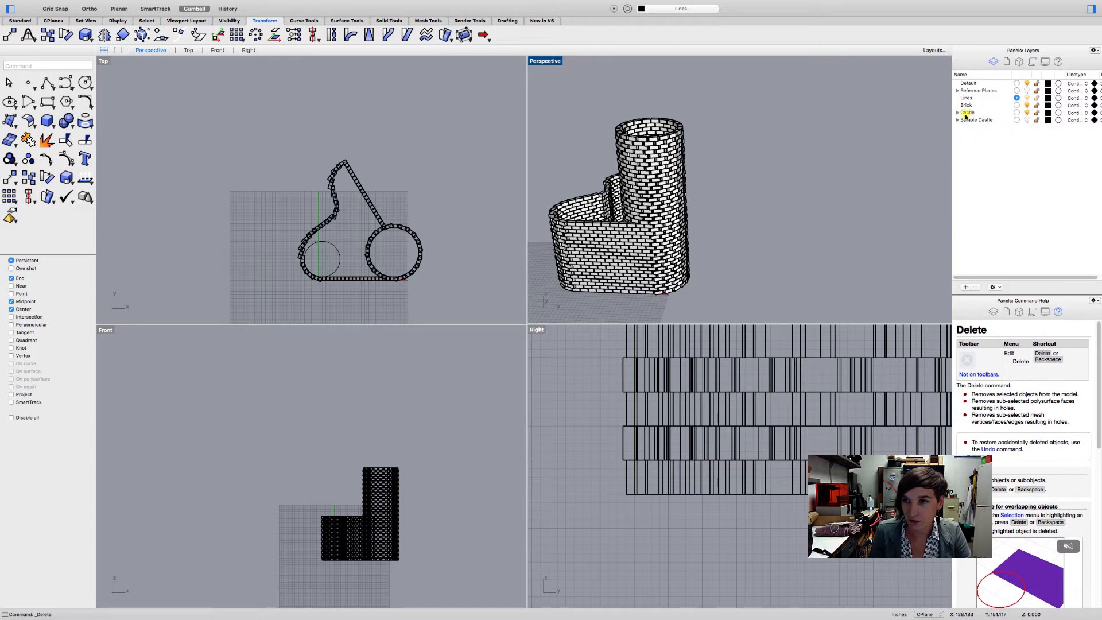
pyautogui.click(956, 113)
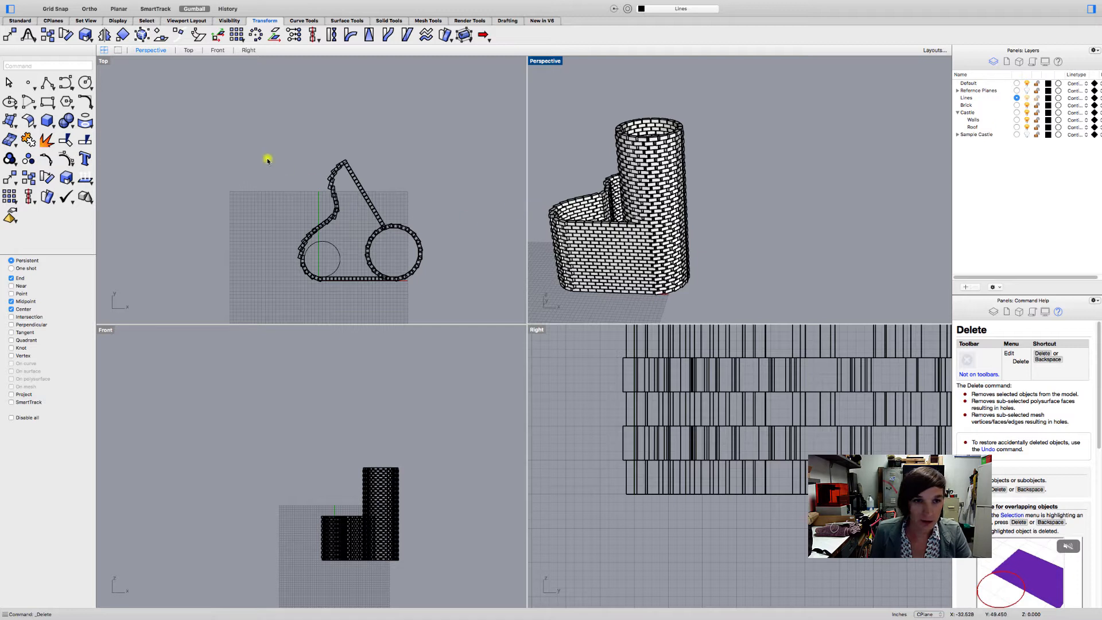
# - Select all extrusions in the model, move them to the Walls layer and clear the selection
pyautogui.moveTo(248, 127); pyautogui.dragTo(298, 137)
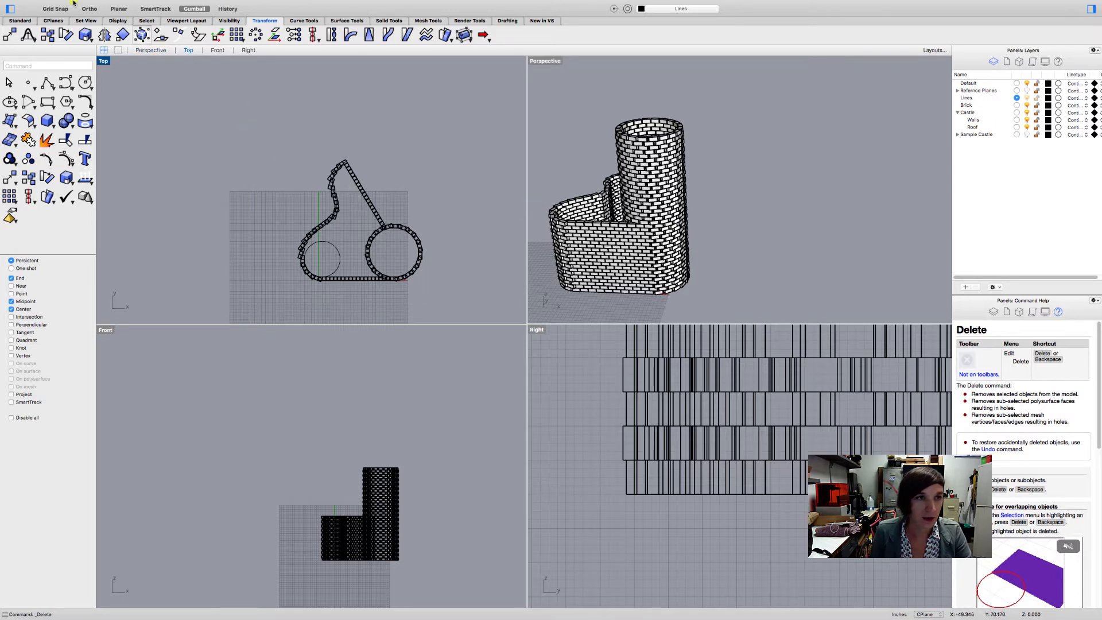
pyautogui.click(86, 5)
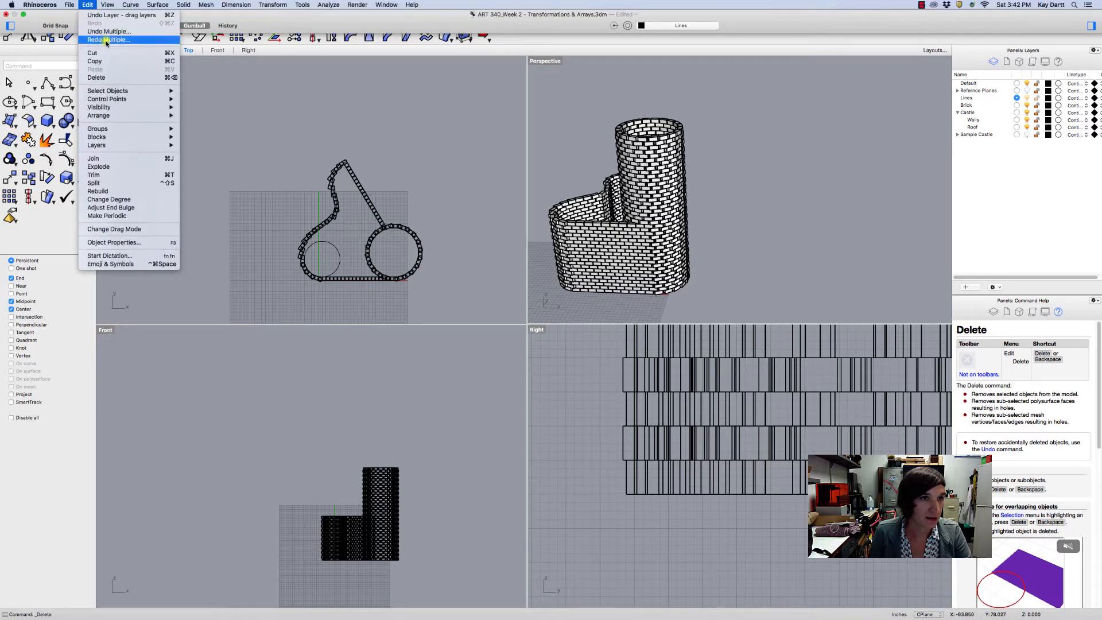
pyautogui.moveTo(120, 92)
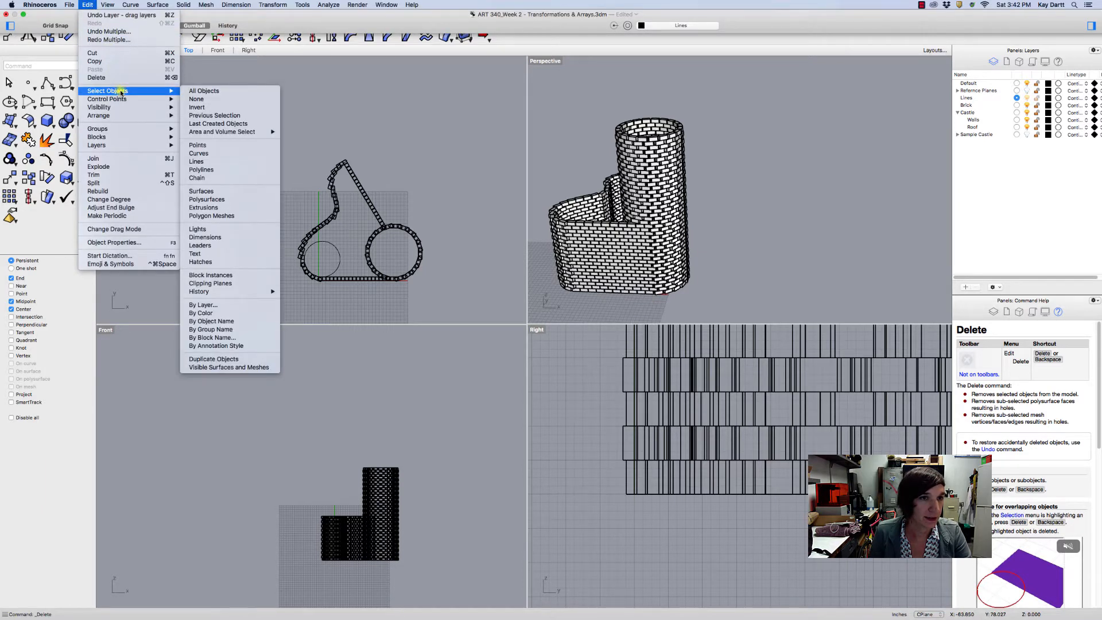
pyautogui.click(223, 211)
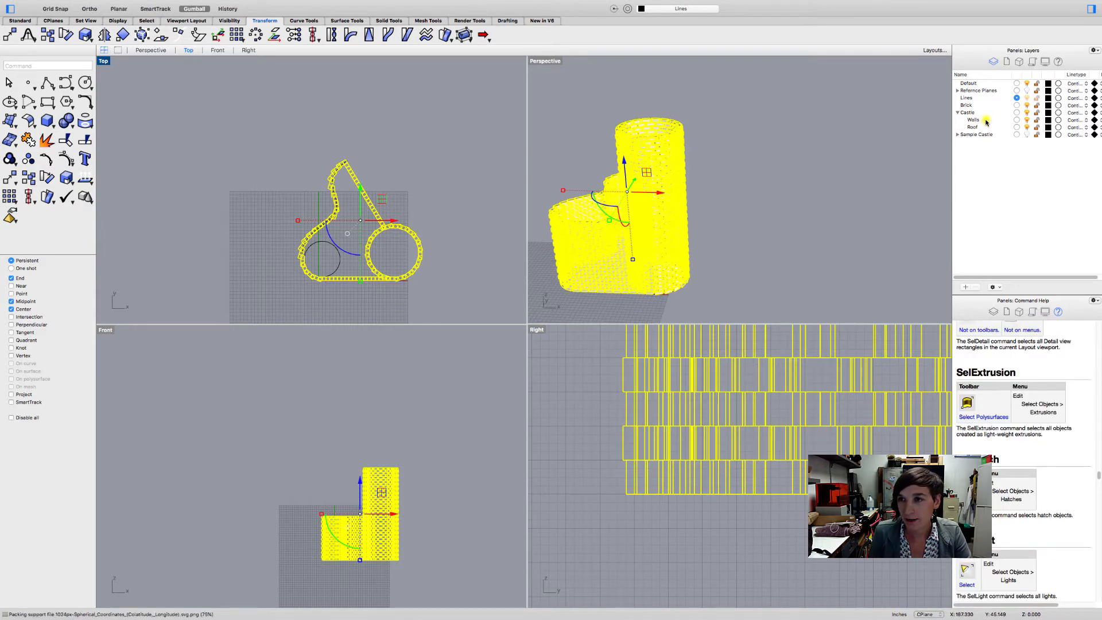
pyautogui.click(984, 121)
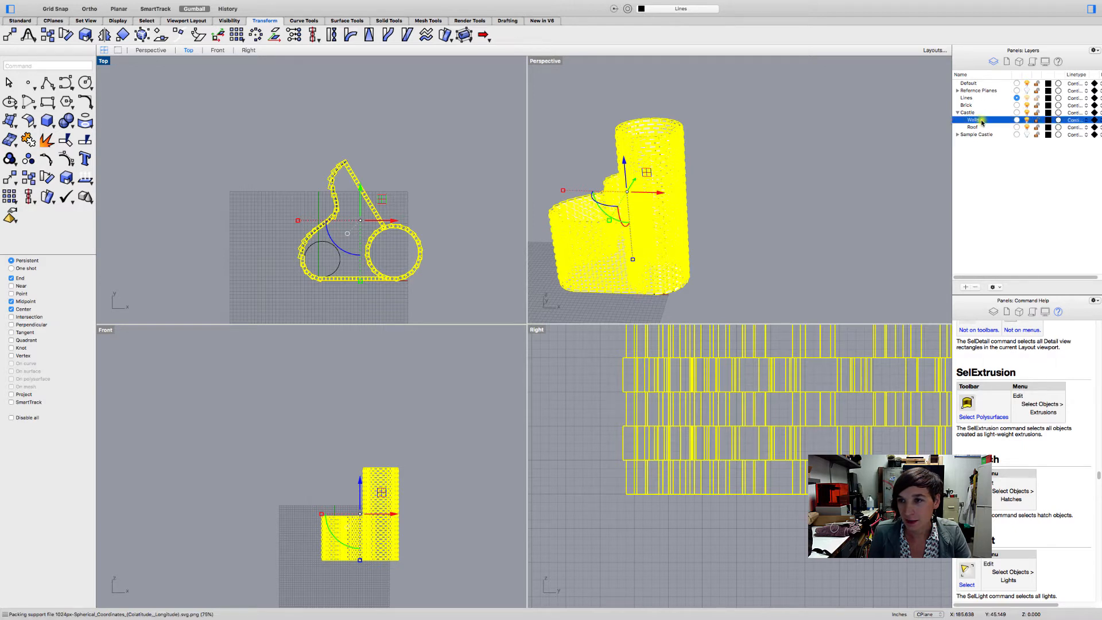
pyautogui.rightClick(979, 121)
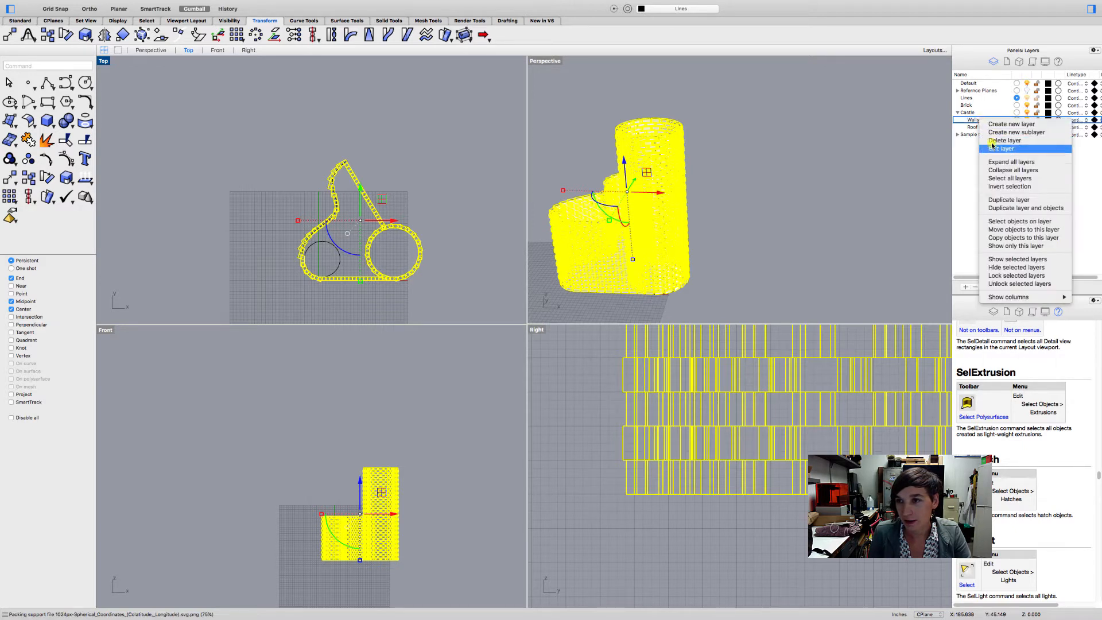
pyautogui.click(1001, 230)
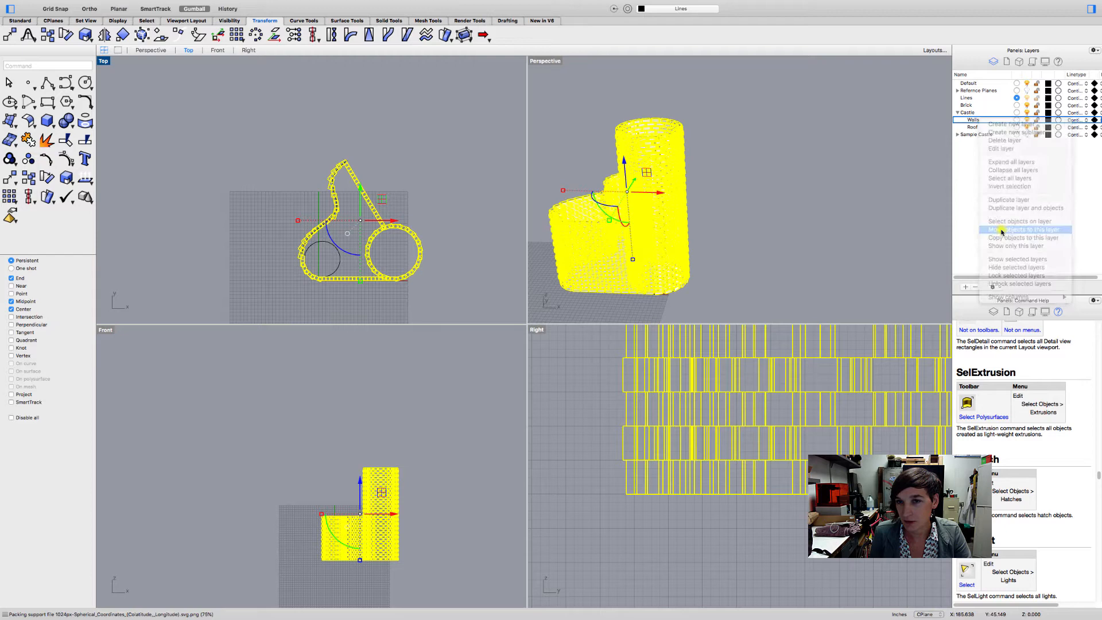
pyautogui.click(858, 228)
# - Move the circle at the base of the tower up 35 inches in the Z direction
pyautogui.moveTo(684, 249)
pyautogui.keyDown('shift'); pyautogui.mouseDown(button='right')
pyautogui.moveTo(680, 236)
pyautogui.moveTo(678, 250)
pyautogui.mouseUp(button='right'); pyautogui.keyUp('shift')
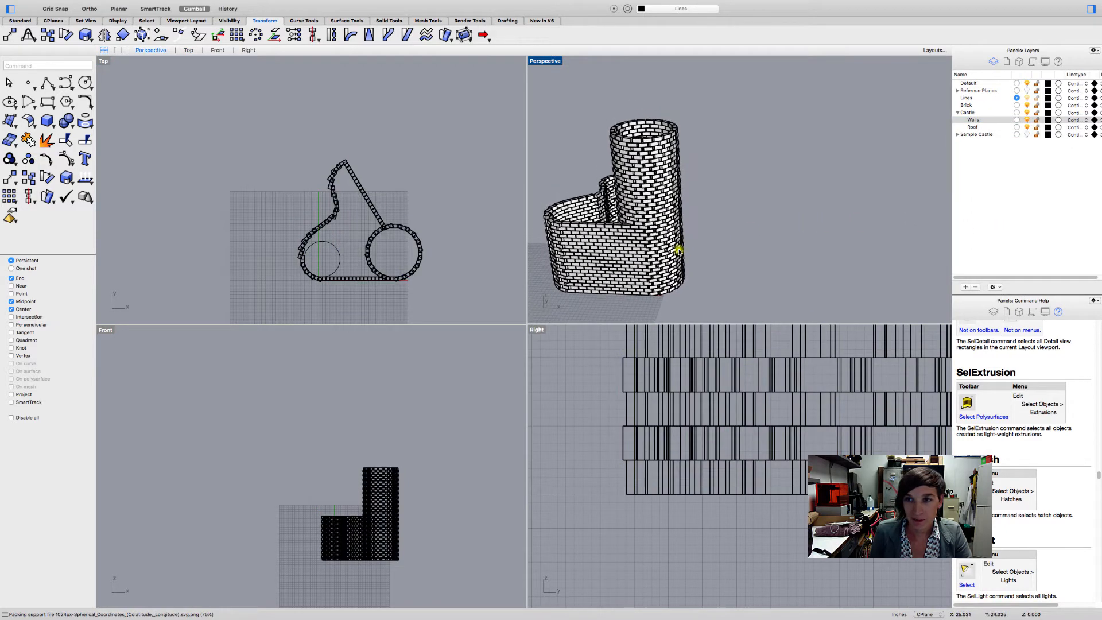
pyautogui.moveTo(645, 171); pyautogui.dragTo(654, 132, button='right')
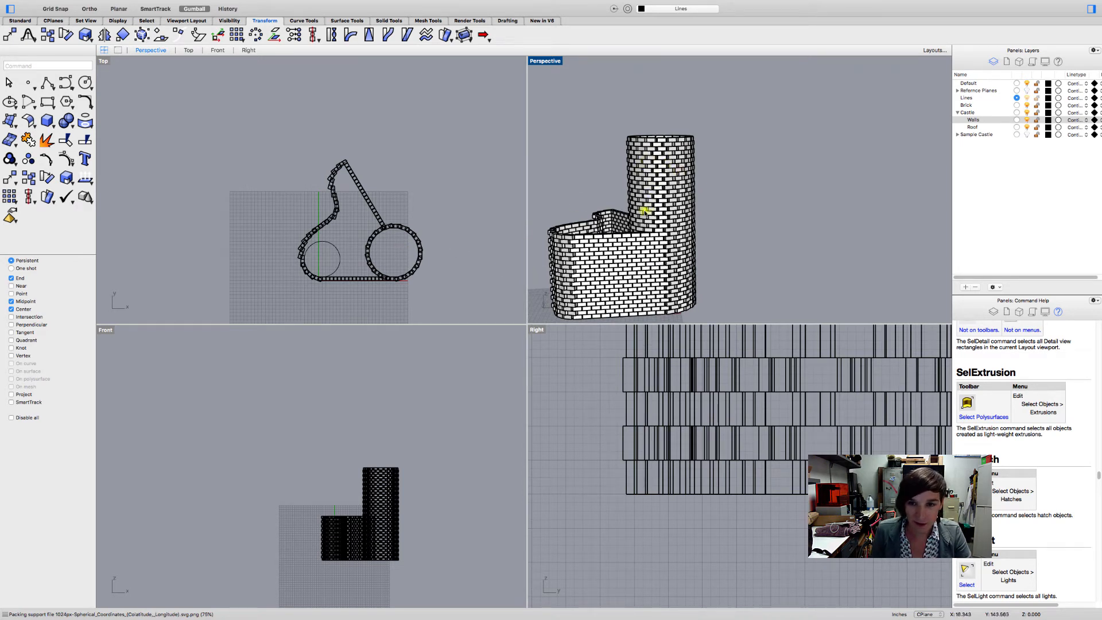
pyautogui.scroll(3, 363, 261)
pyautogui.scroll(4, 363, 262)
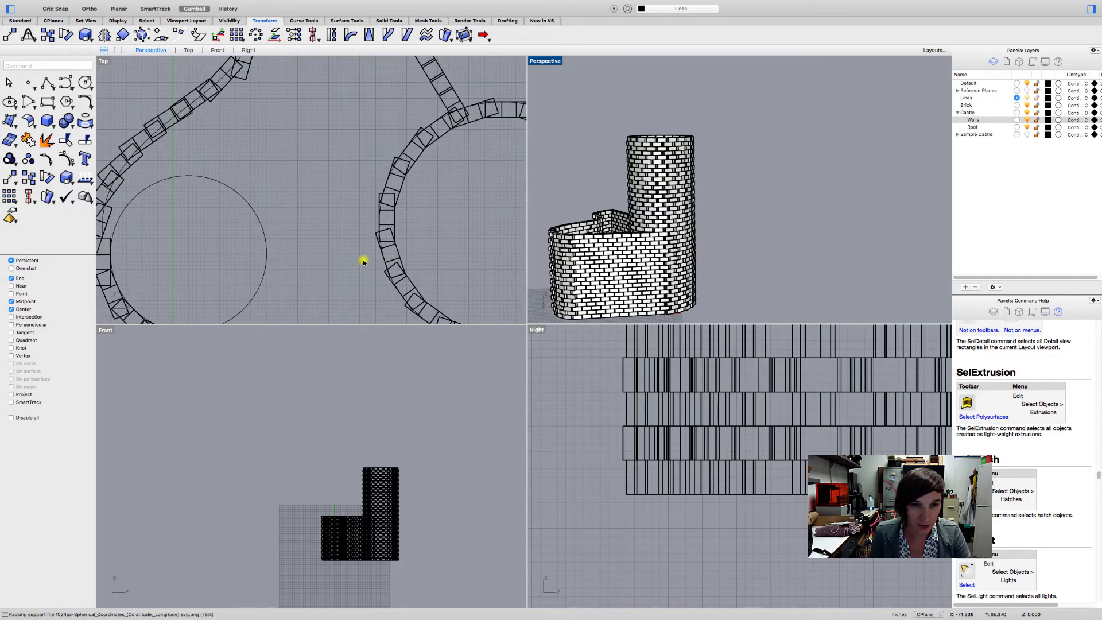
pyautogui.click(418, 238)
pyautogui.scroll(2, 362, 235)
pyautogui.hscroll(3, 363, 234)
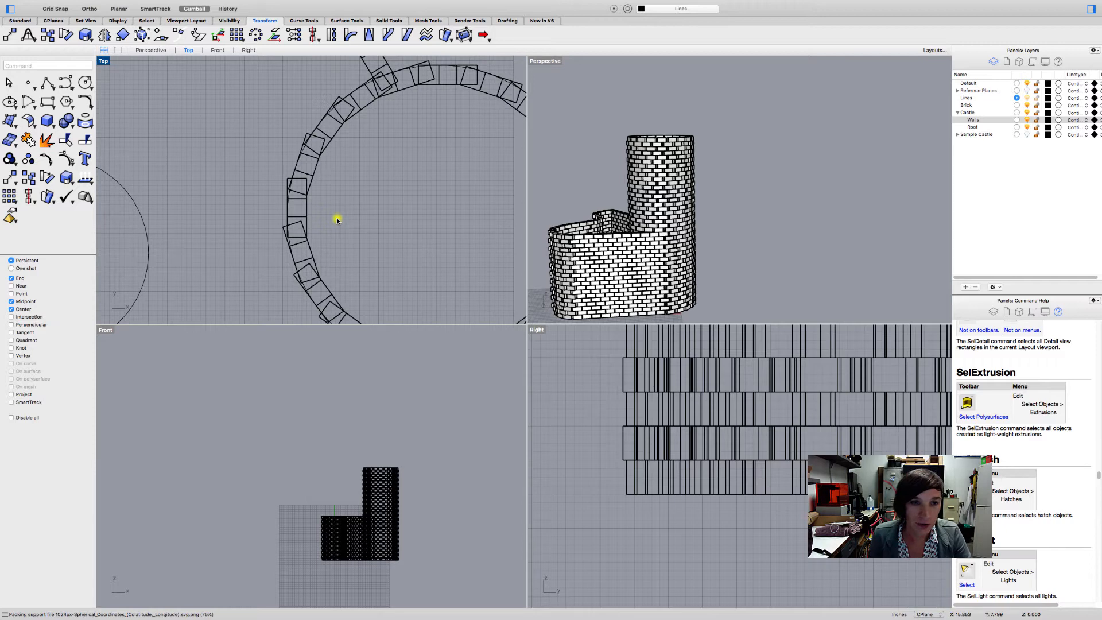
pyautogui.click(290, 195)
pyautogui.hscroll(5, 623, 262)
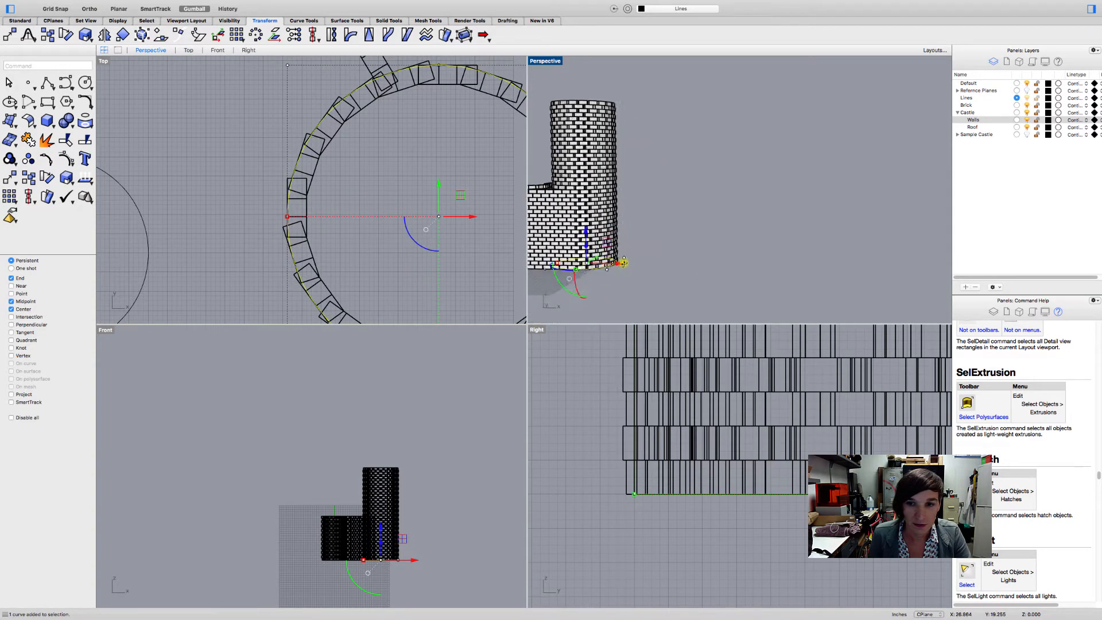
pyautogui.hscroll(-5, 624, 263)
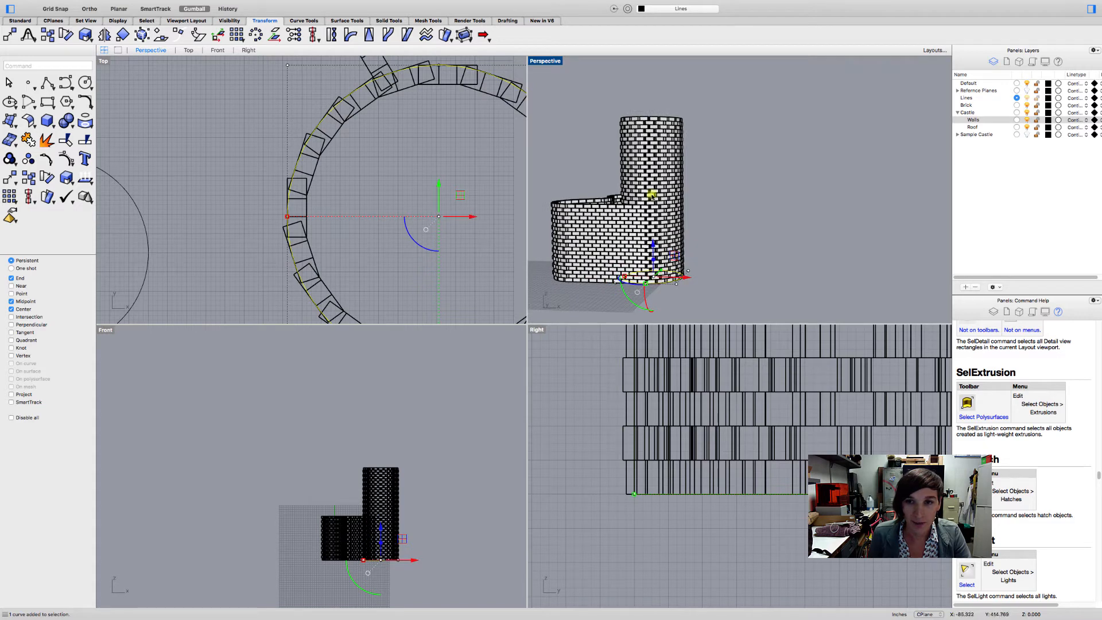
pyautogui.scroll(5, 653, 252)
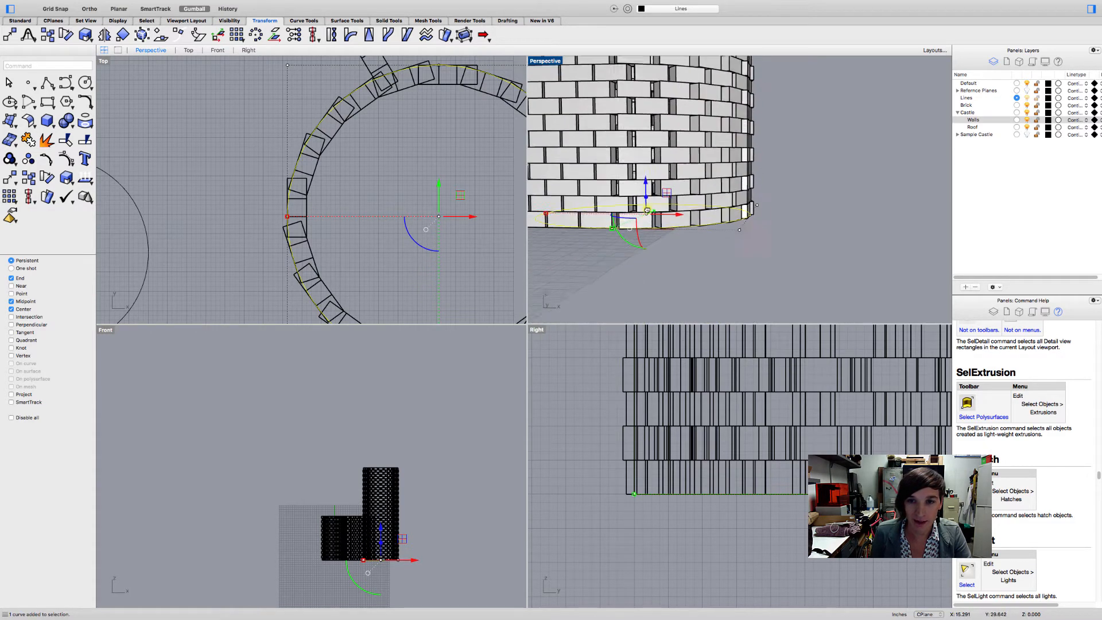
pyautogui.scroll(-2, 647, 210)
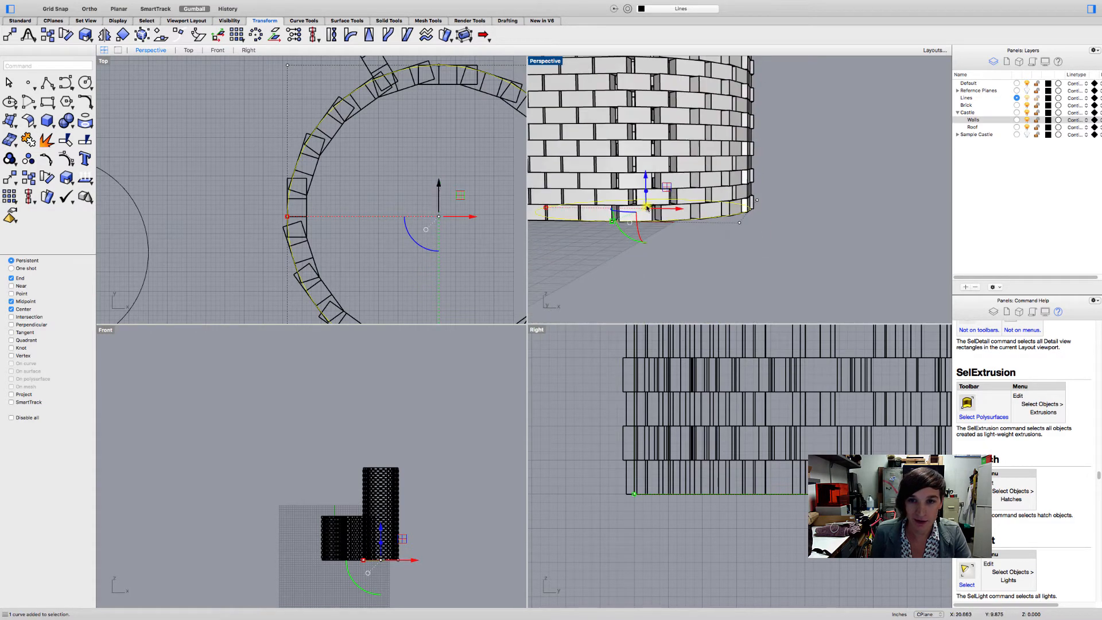
pyautogui.click(646, 178)
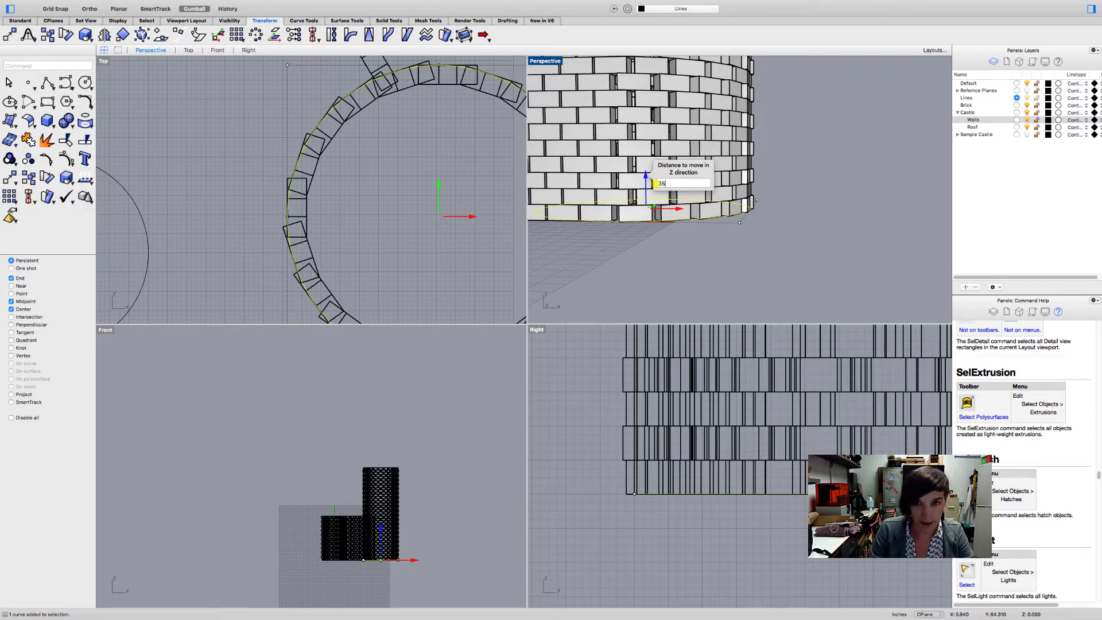
pyautogui.press('Return')
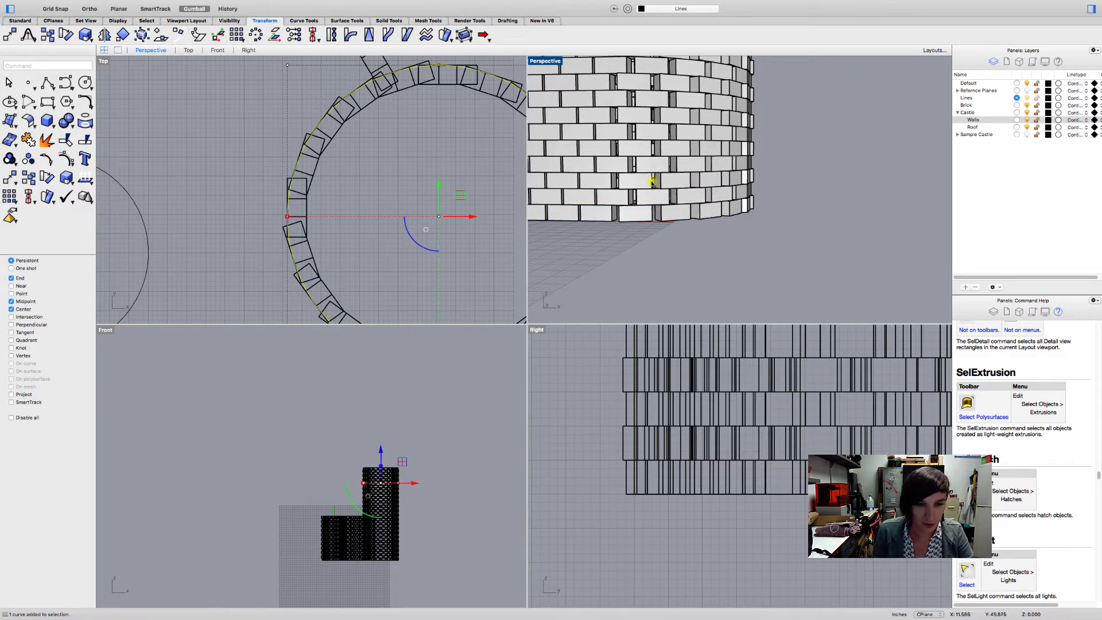
# - Lower the raised tower circle by 4 inches in the Z direction, then deselect it
pyautogui.scroll(5, 382, 480)
pyautogui.scroll(1, 382, 480)
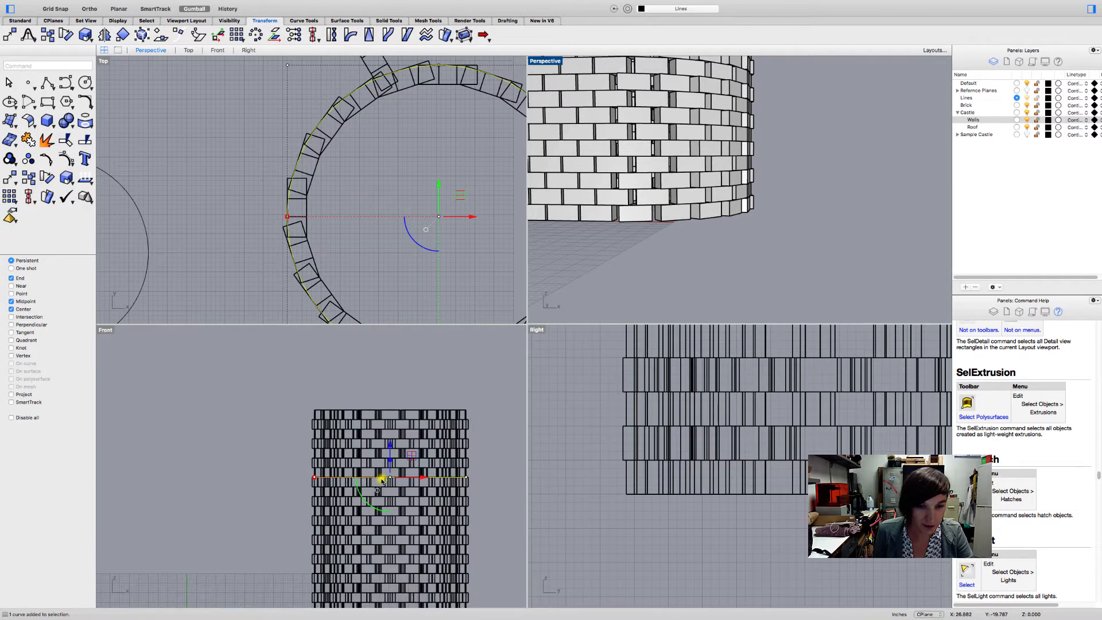
pyautogui.scroll(-2, 317, 506)
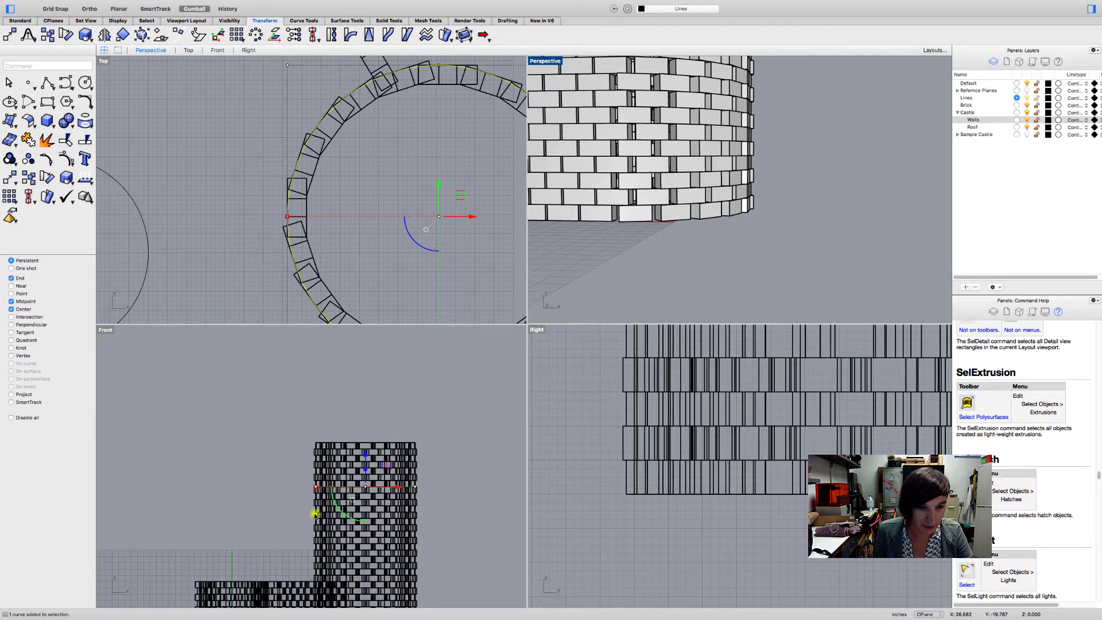
pyautogui.scroll(3, 363, 468)
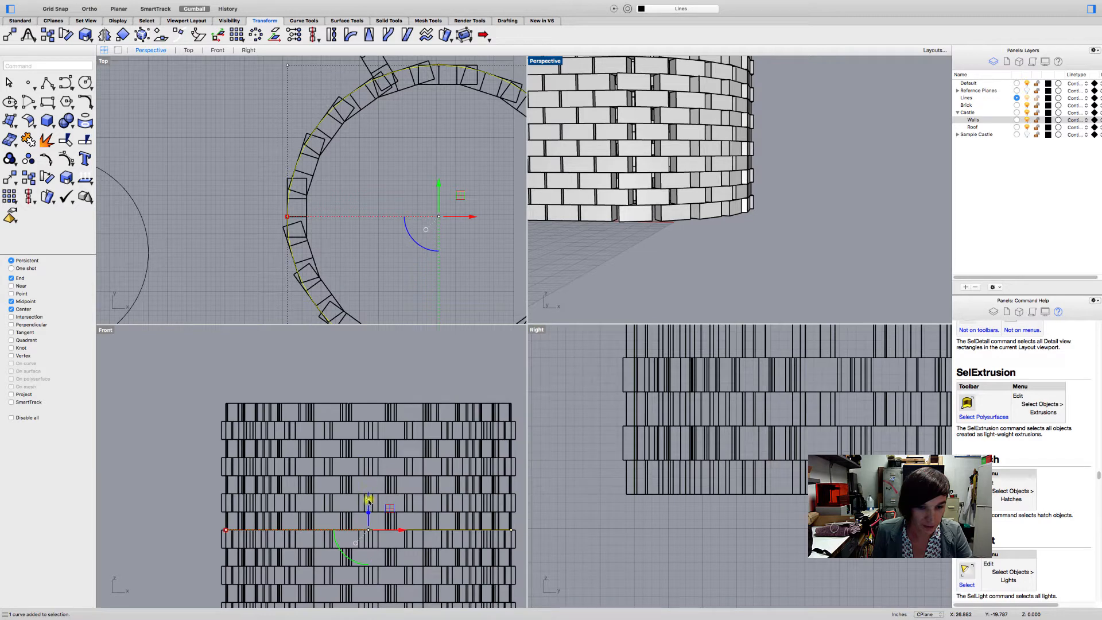
pyautogui.click(369, 501)
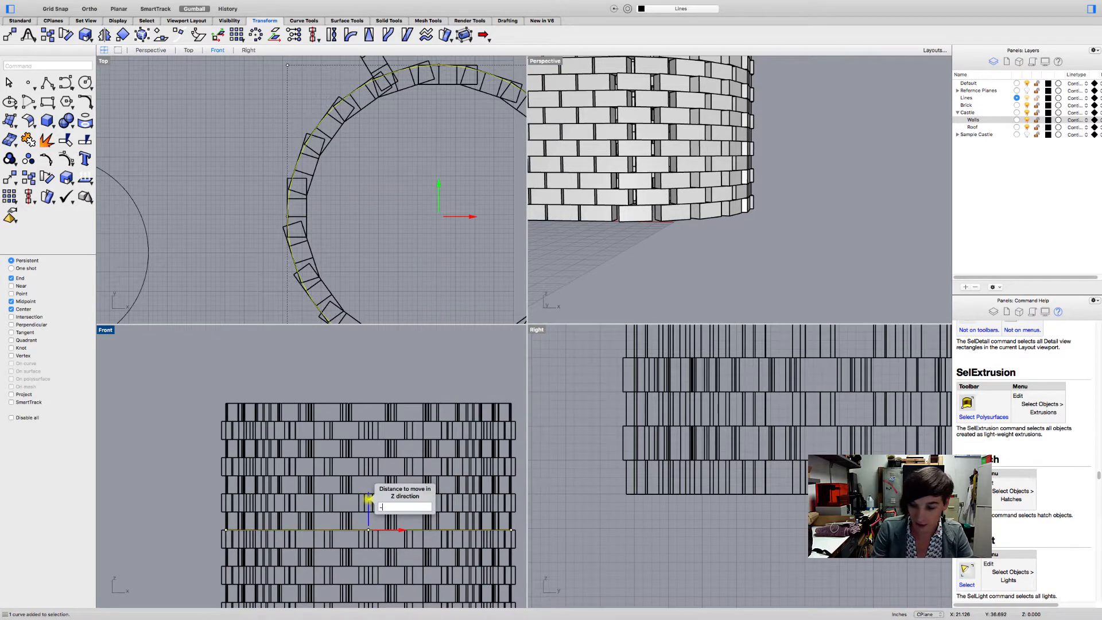
pyautogui.write('-4')
pyautogui.press('Return')
pyautogui.press('Escape')
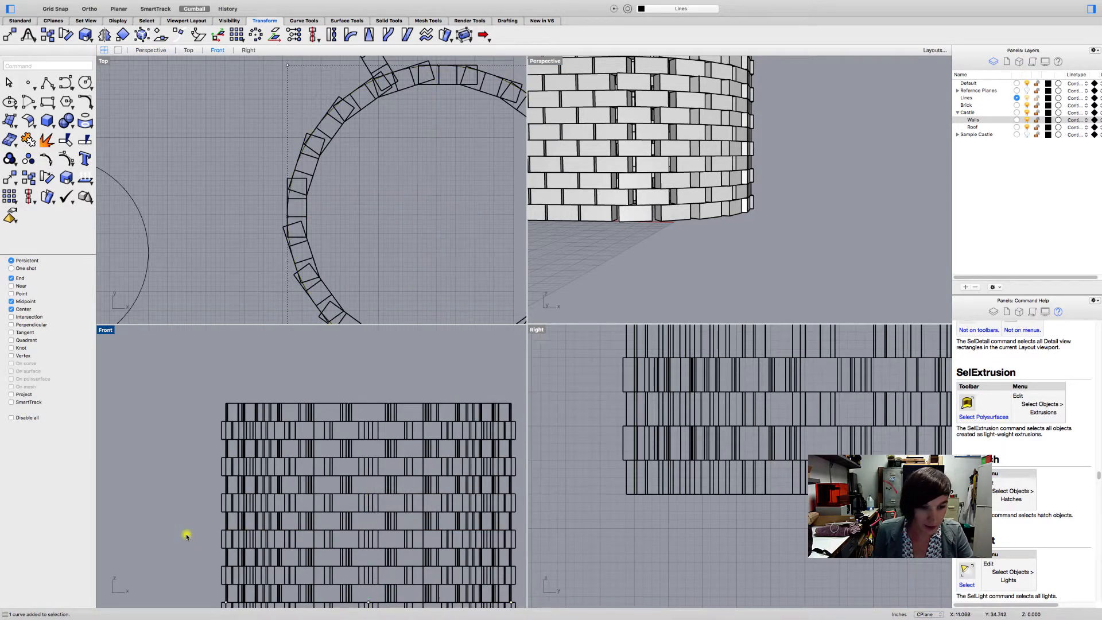
# - Pick the raised circle out of the overlapping objects to check which brick course it sits on
pyautogui.scroll(2, 230, 516)
pyautogui.scroll(1, 217, 531)
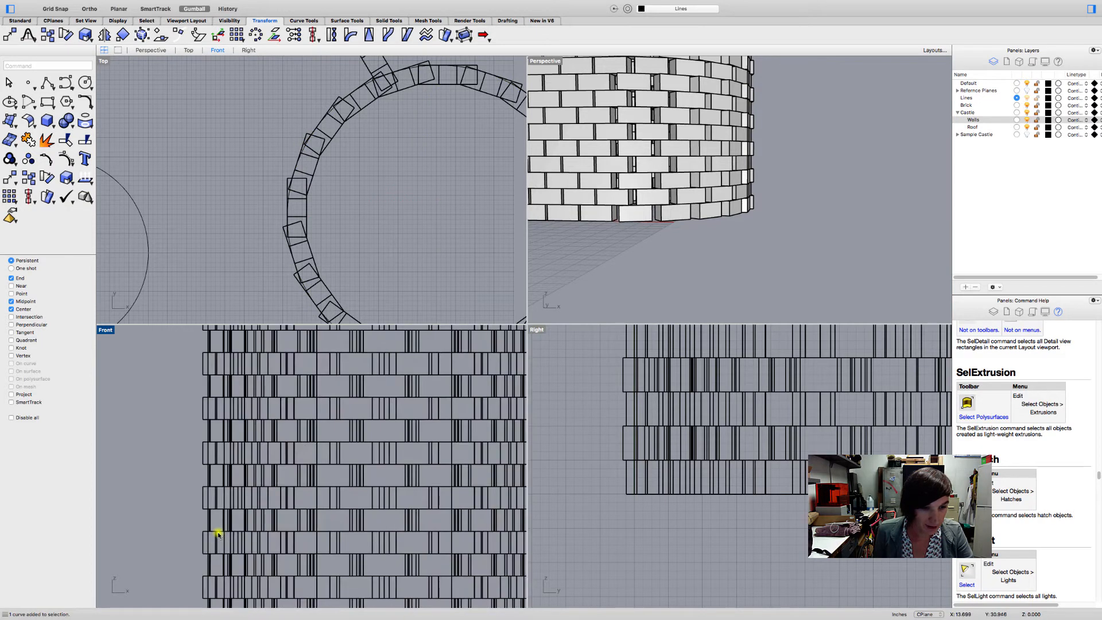
pyautogui.click(218, 532)
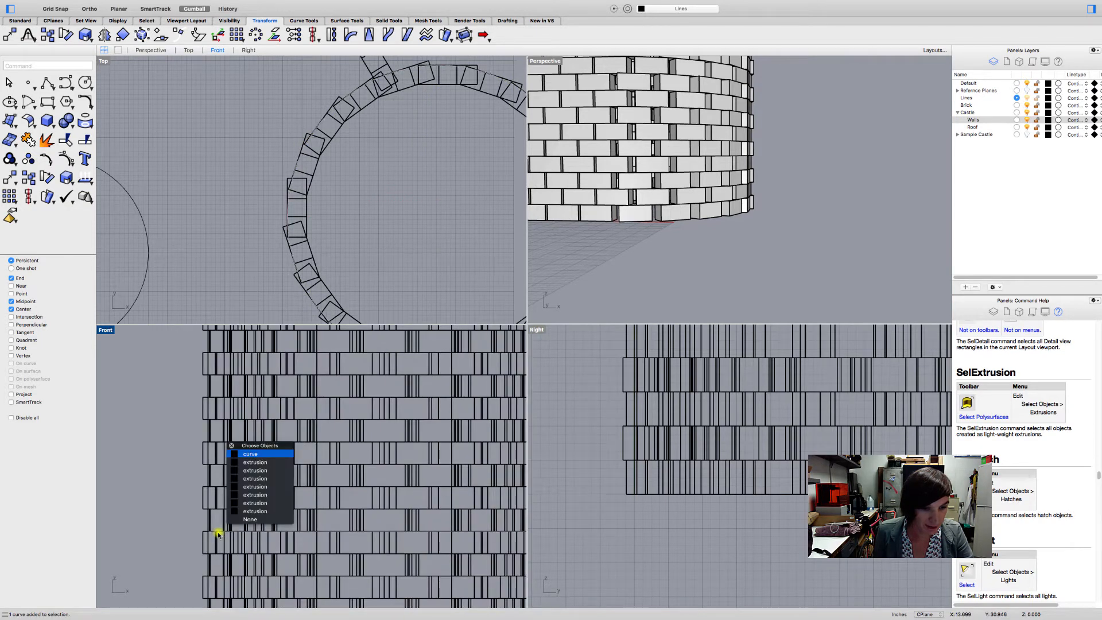
pyautogui.click(247, 520)
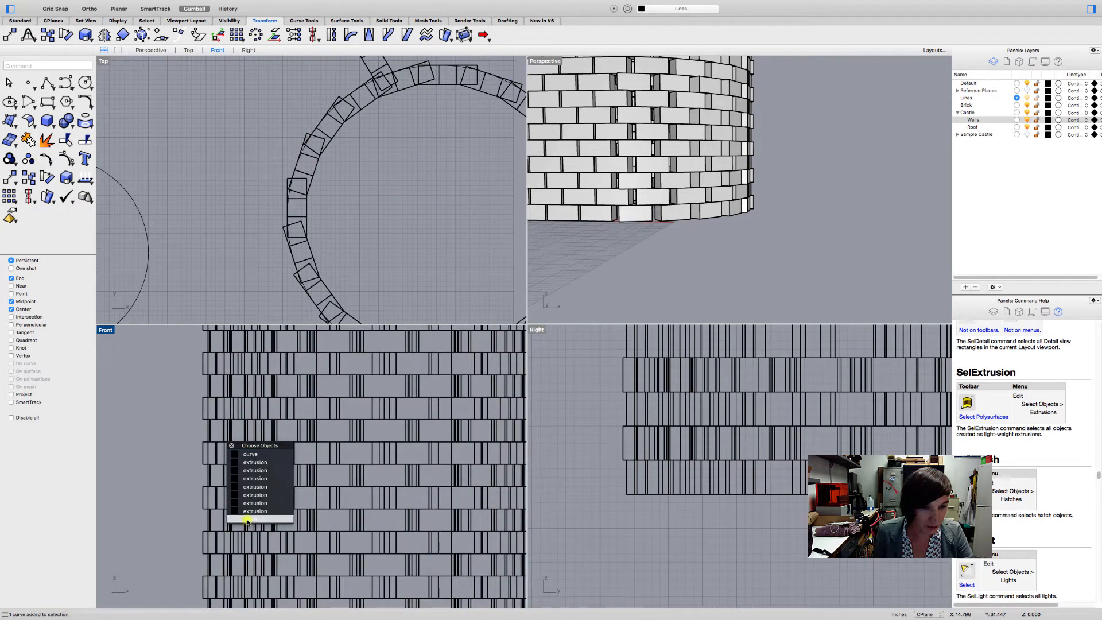
pyautogui.click(221, 533)
pyautogui.click(253, 455)
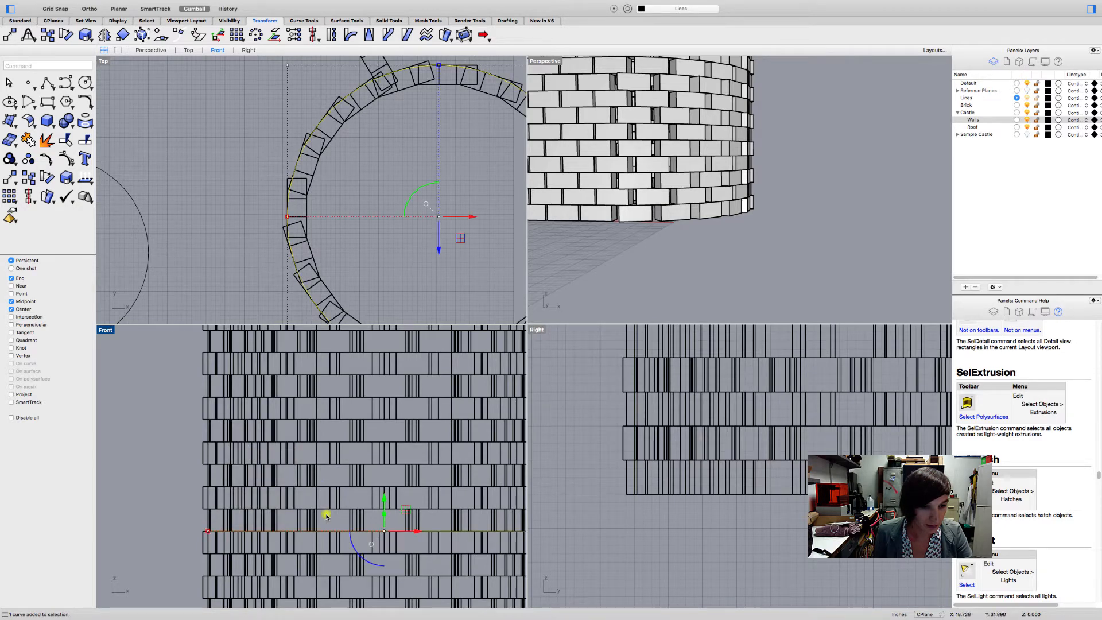
pyautogui.scroll(-3, 326, 516)
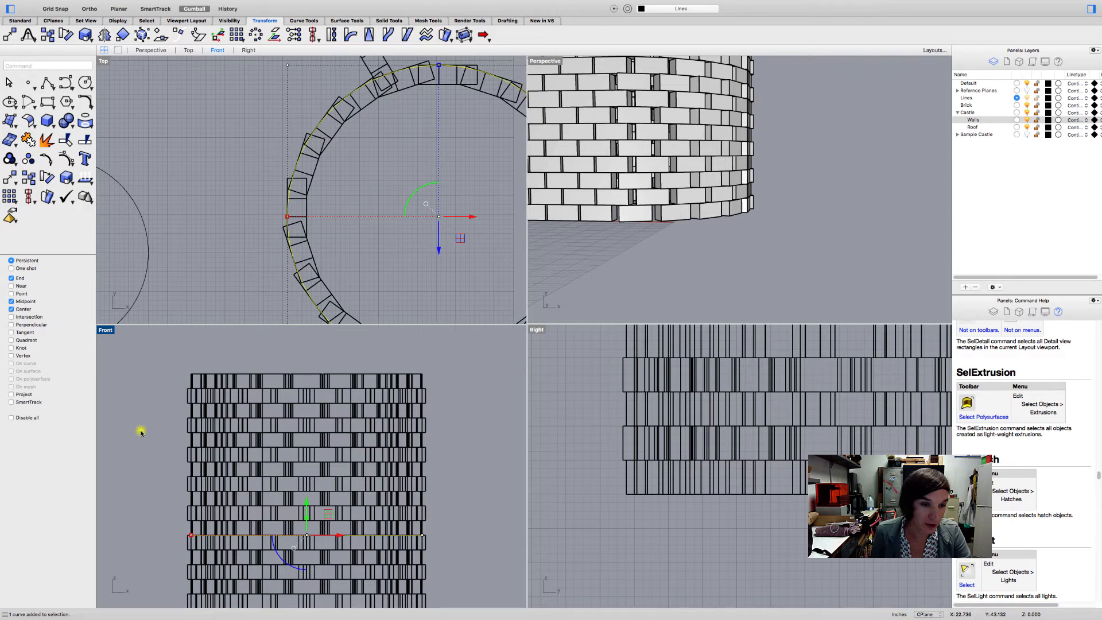
pyautogui.press('Escape')
# - Select the tower's upper brick courses together with the raised circle and move them to the Roof layer
pyautogui.moveTo(158, 352); pyautogui.dragTo(454, 537)
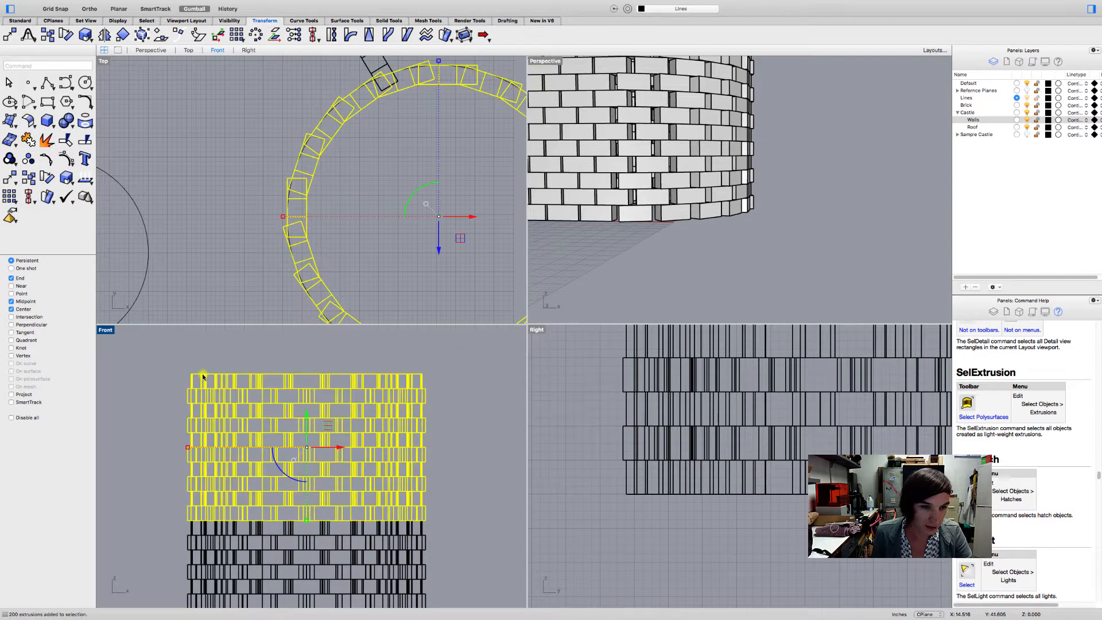
pyautogui.moveTo(167, 360); pyautogui.dragTo(445, 538)
pyautogui.scroll(3, 385, 513)
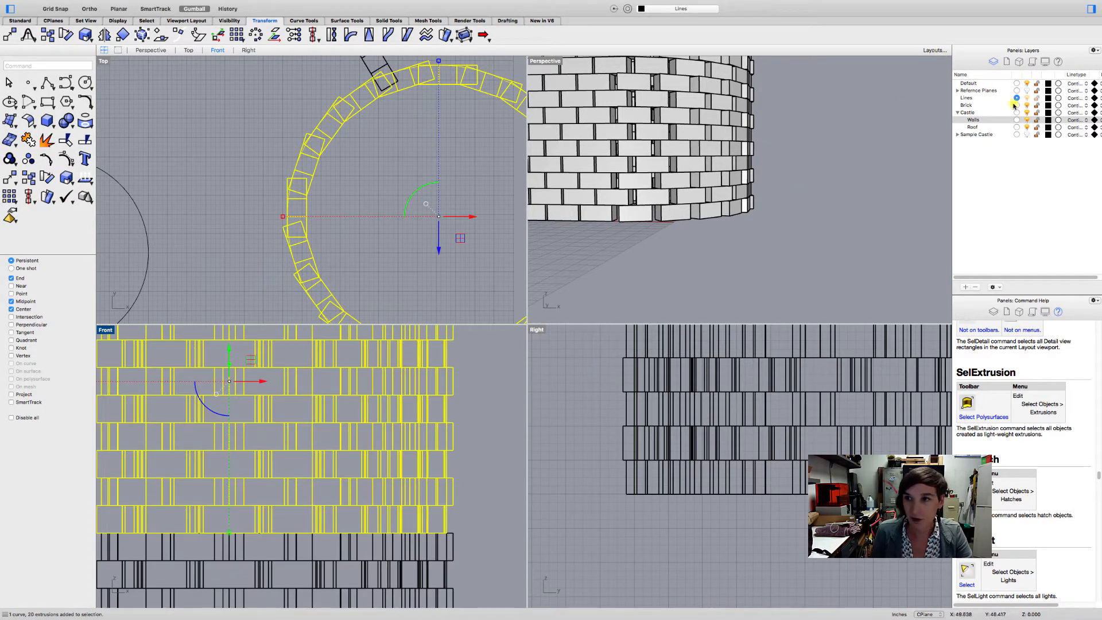
pyautogui.rightClick(997, 128)
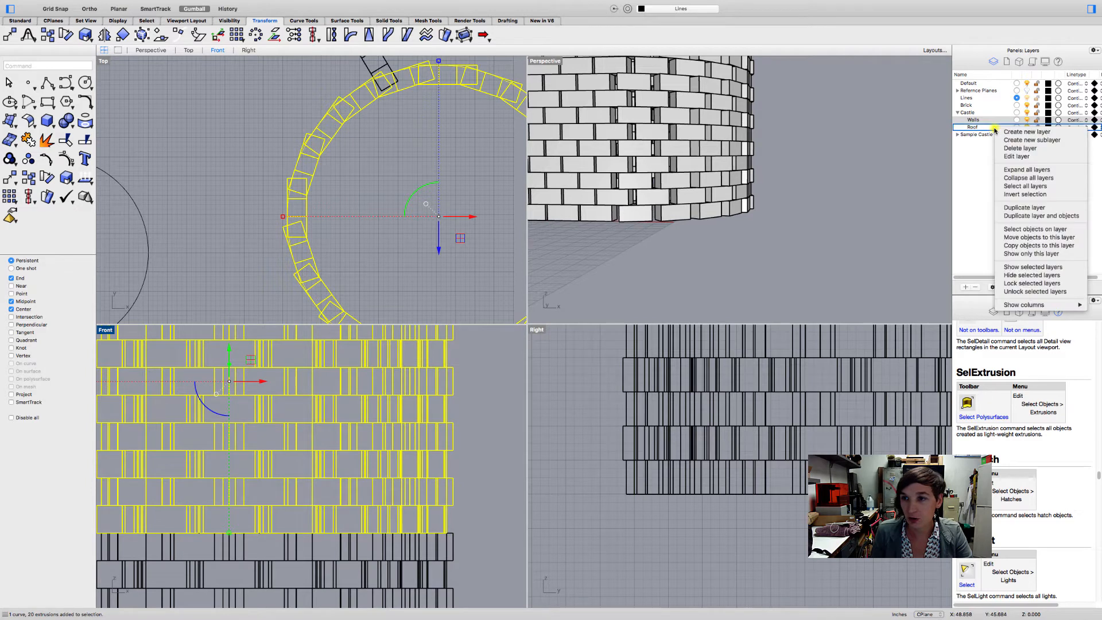
pyautogui.click(1023, 237)
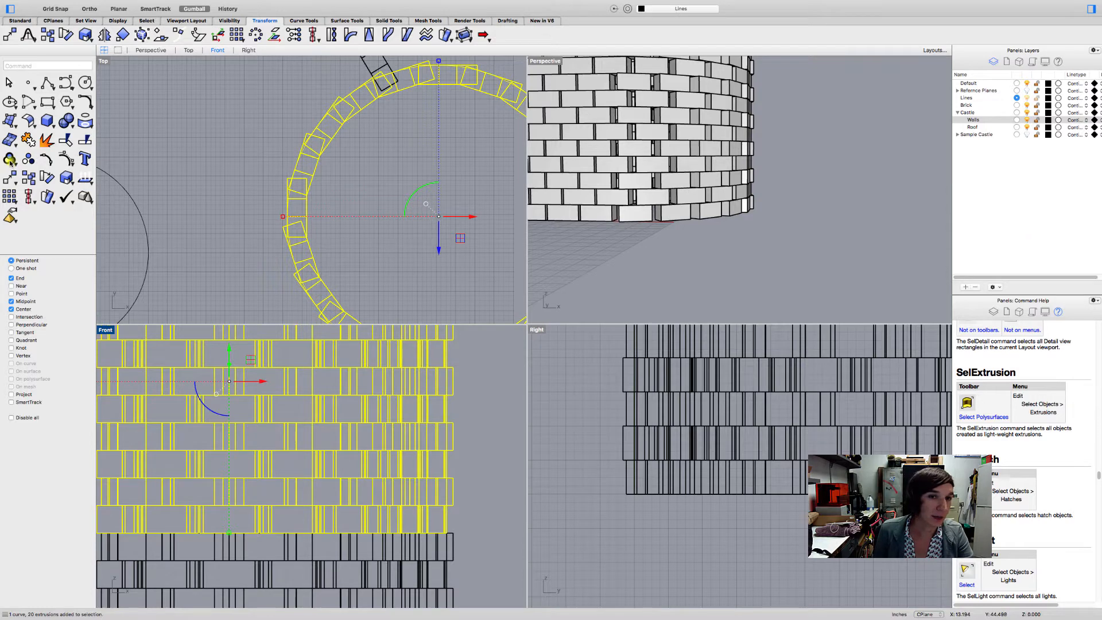
# - Deselect the roof objects and hide the Walls layer to isolate the tower's upper brick courses
pyautogui.scroll(5, 294, 140)
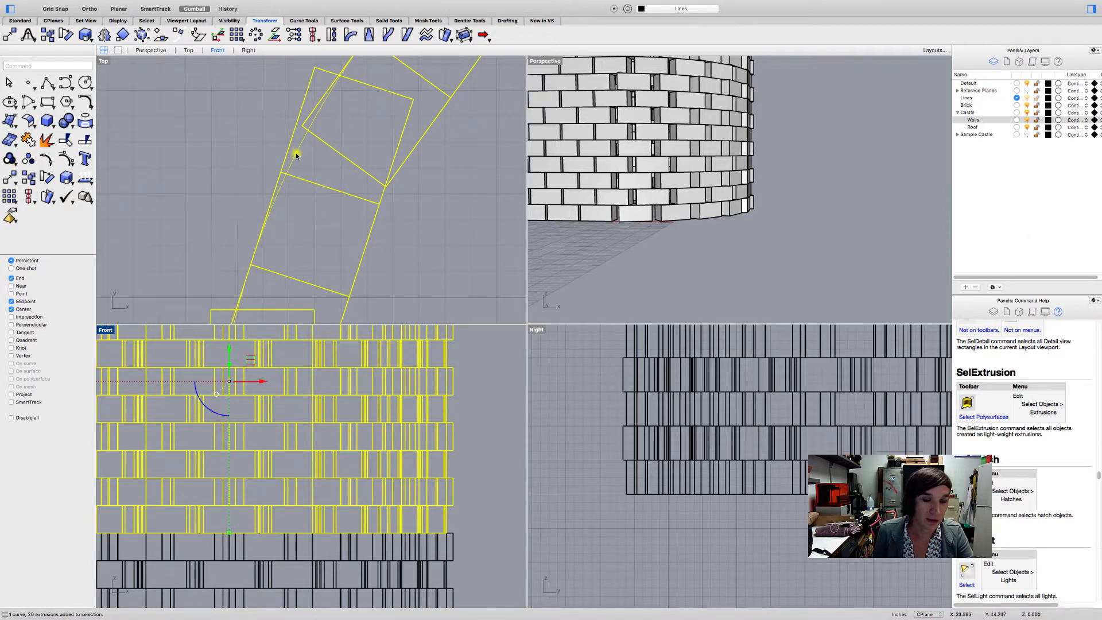
pyautogui.click(300, 149)
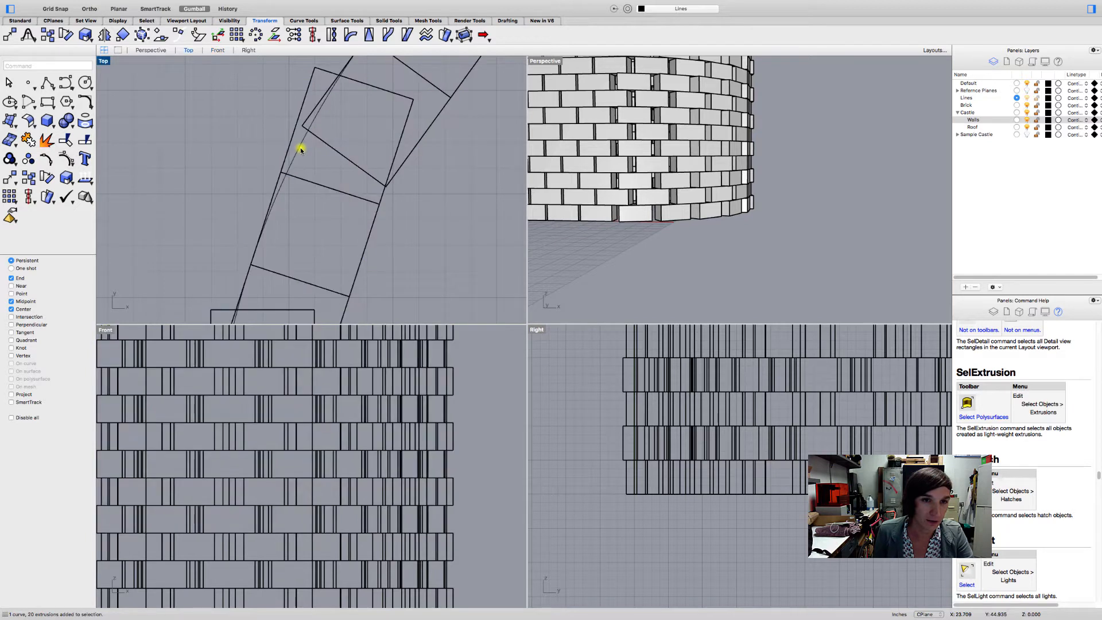
pyautogui.click(300, 150)
pyautogui.click(258, 148)
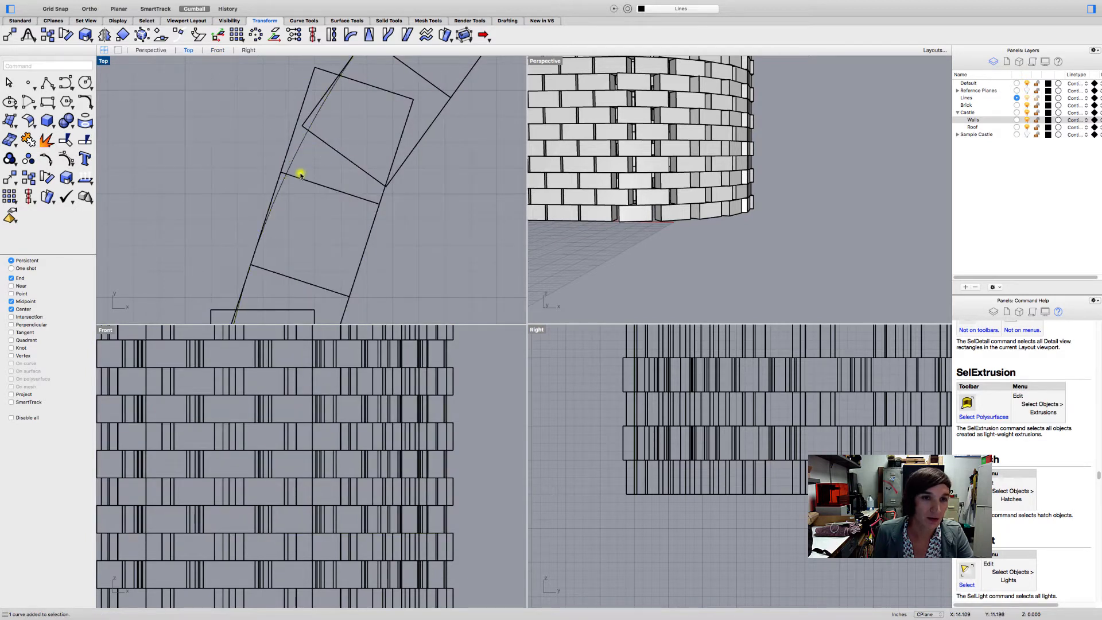
pyautogui.scroll(-3, 300, 174)
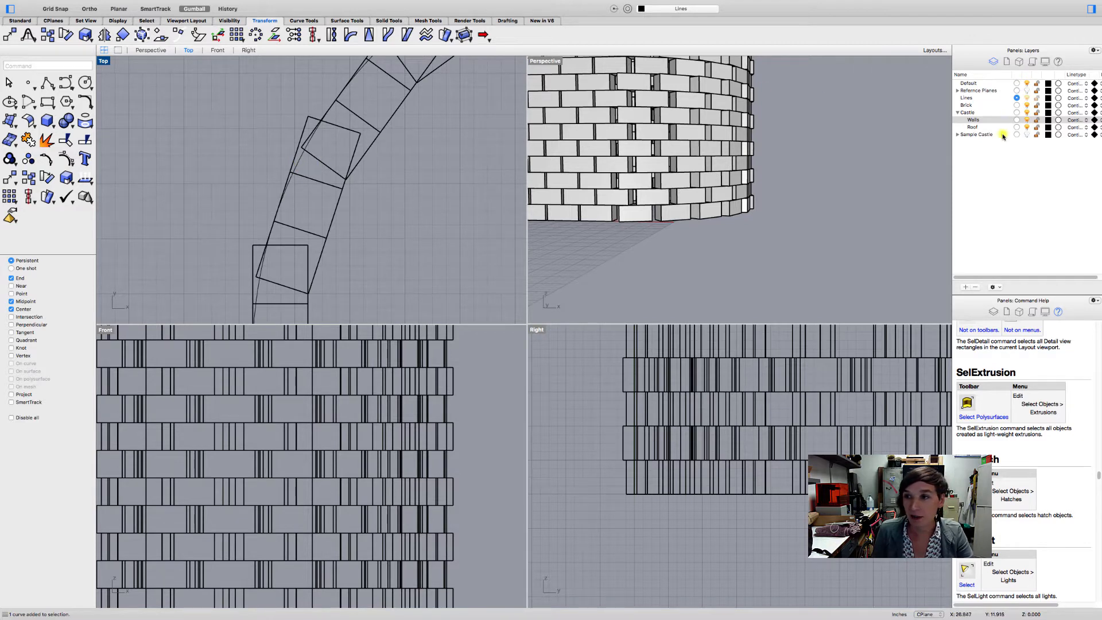
pyautogui.click(1028, 120)
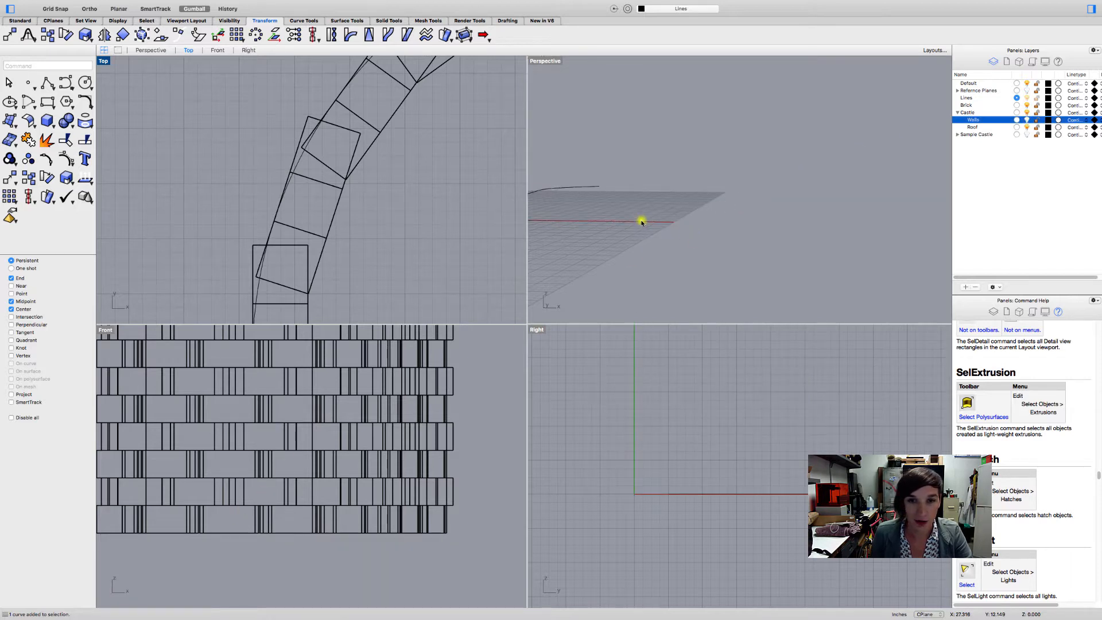
pyautogui.scroll(-10, 641, 222)
pyautogui.moveTo(648, 175); pyautogui.dragTo(660, 236, button='right')
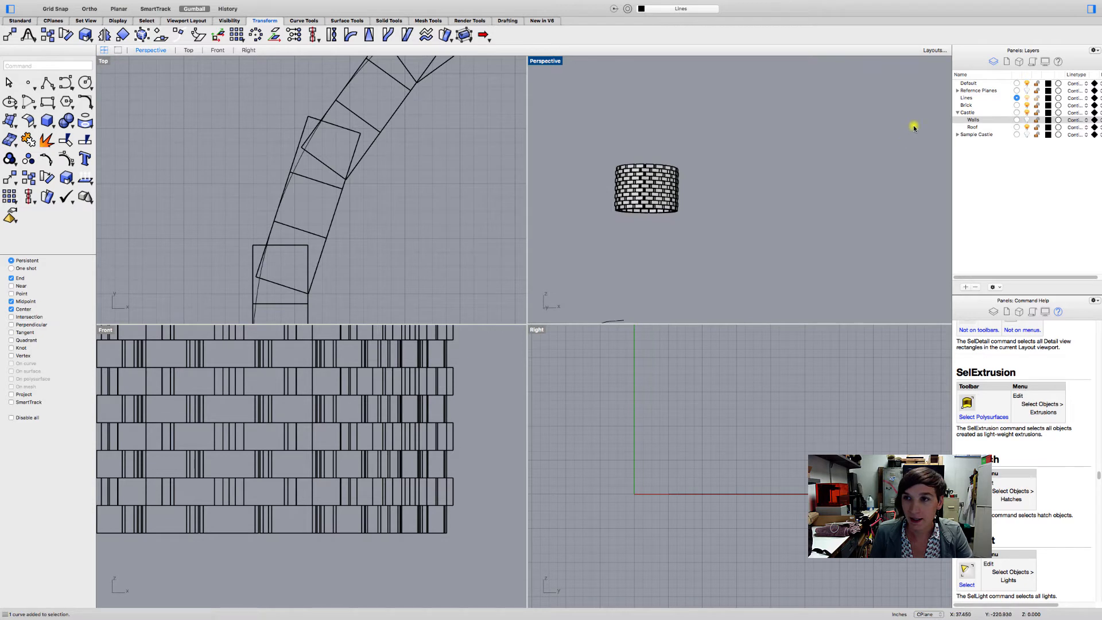
# - Make Roof the current layer and move the raised tower circle to the Lines layer
pyautogui.click(1018, 127)
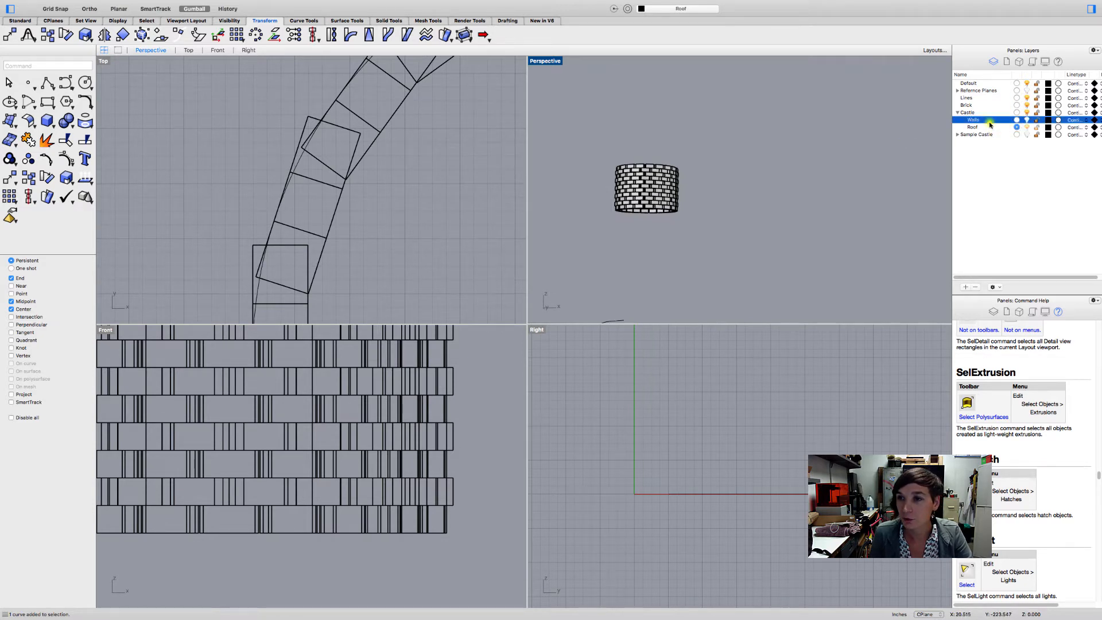
pyautogui.click(1027, 98)
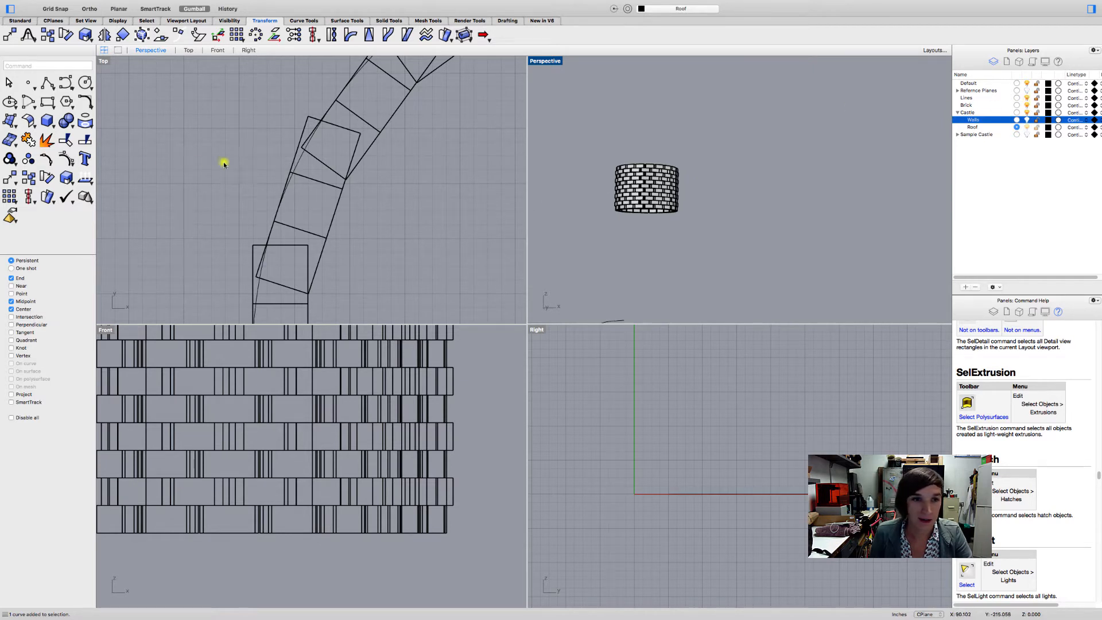
pyautogui.click(299, 164)
pyautogui.click(296, 165)
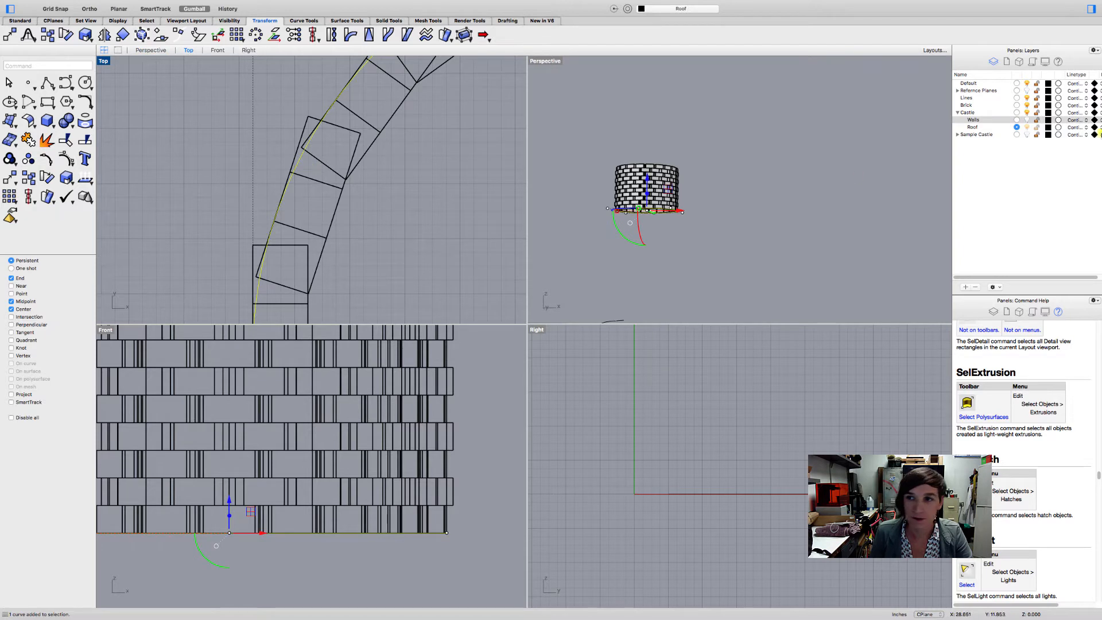
pyautogui.rightClick(993, 98)
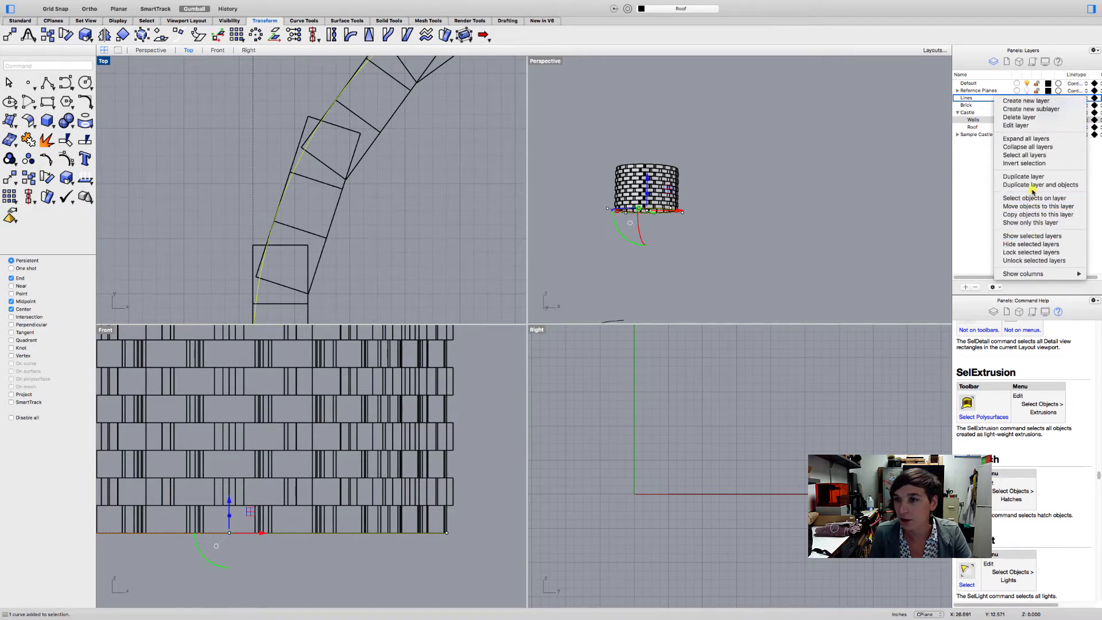
pyautogui.click(1033, 207)
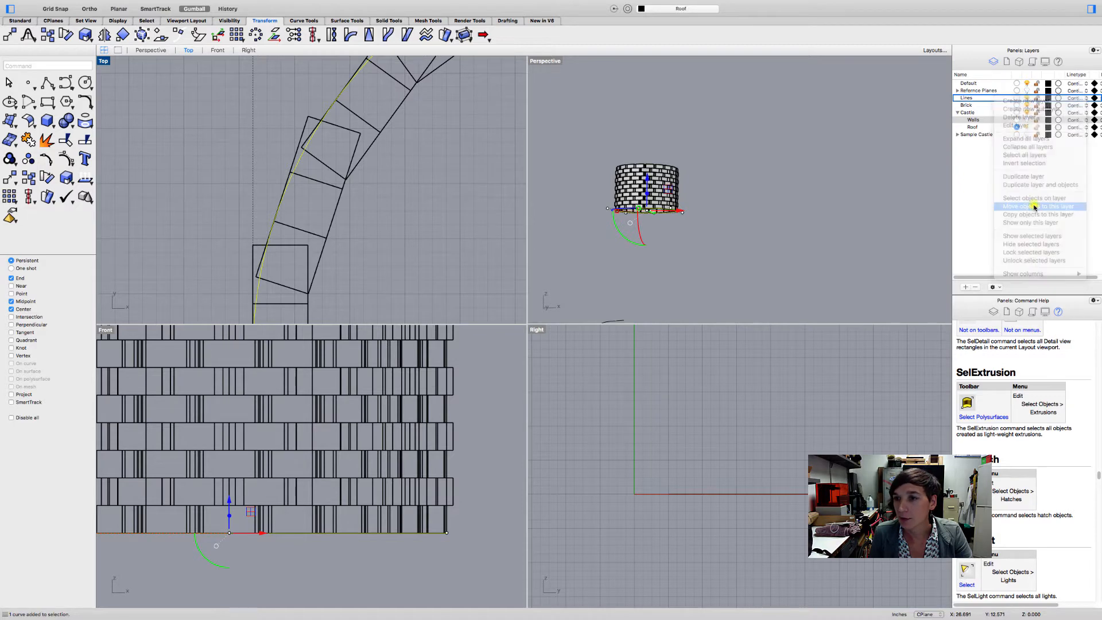
# - Hide the Lines layer and group all the upper tower bricks on the Roof layer
pyautogui.click(1025, 98)
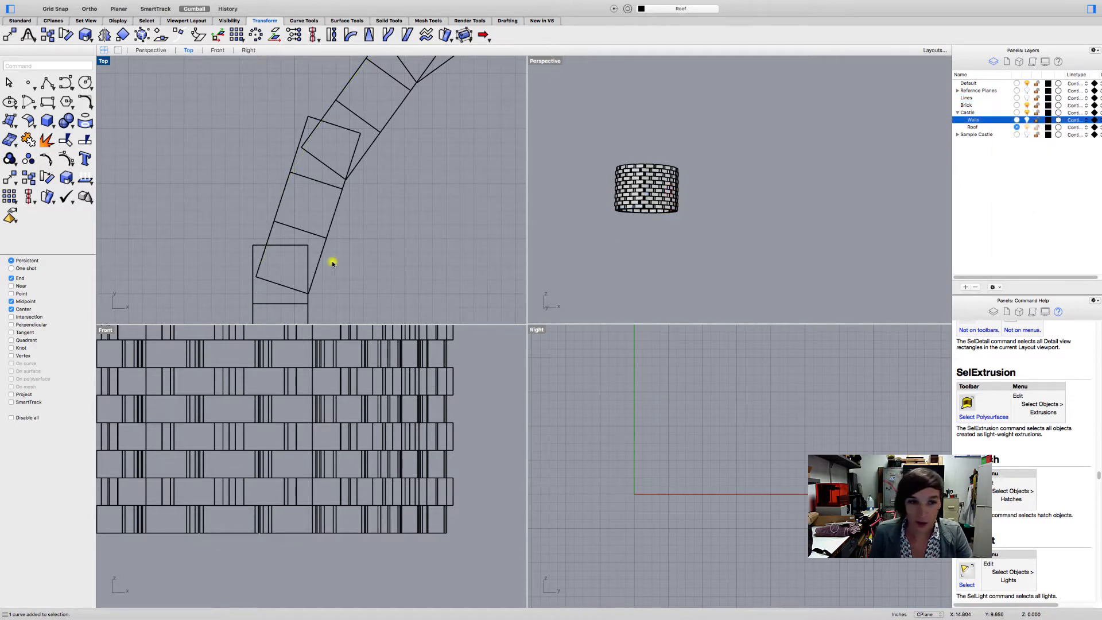
pyautogui.scroll(-3, 436, 255)
pyautogui.moveTo(598, 140); pyautogui.dragTo(699, 246)
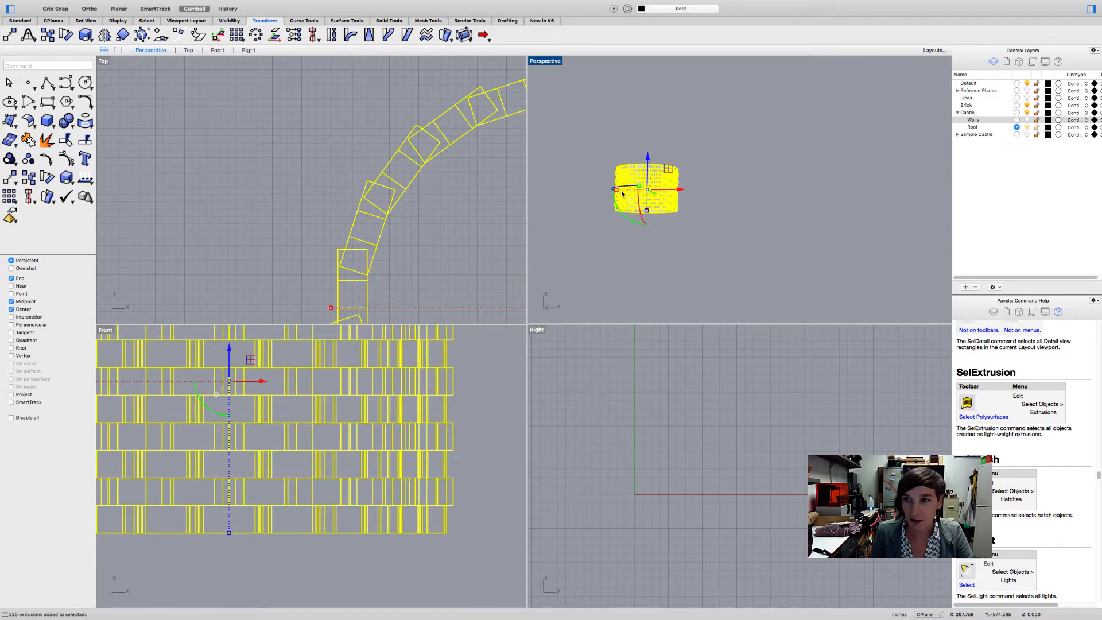
pyautogui.press('super+g')
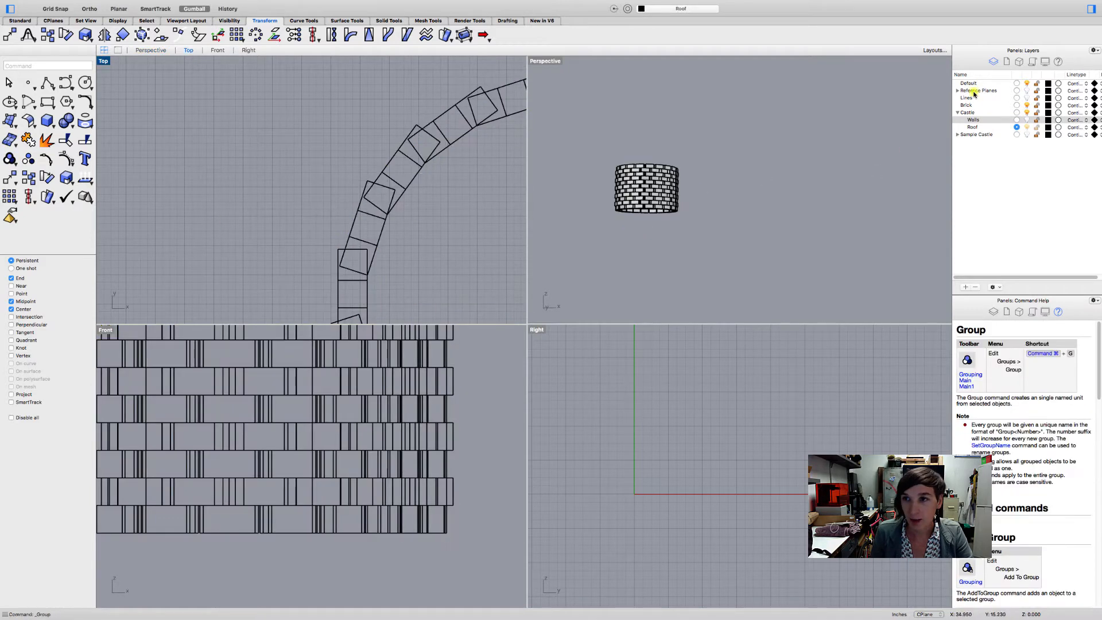
# - Make the Lines and Walls layers visible again
pyautogui.click(1026, 100)
pyautogui.click(617, 227)
pyautogui.scroll(10, 619, 230)
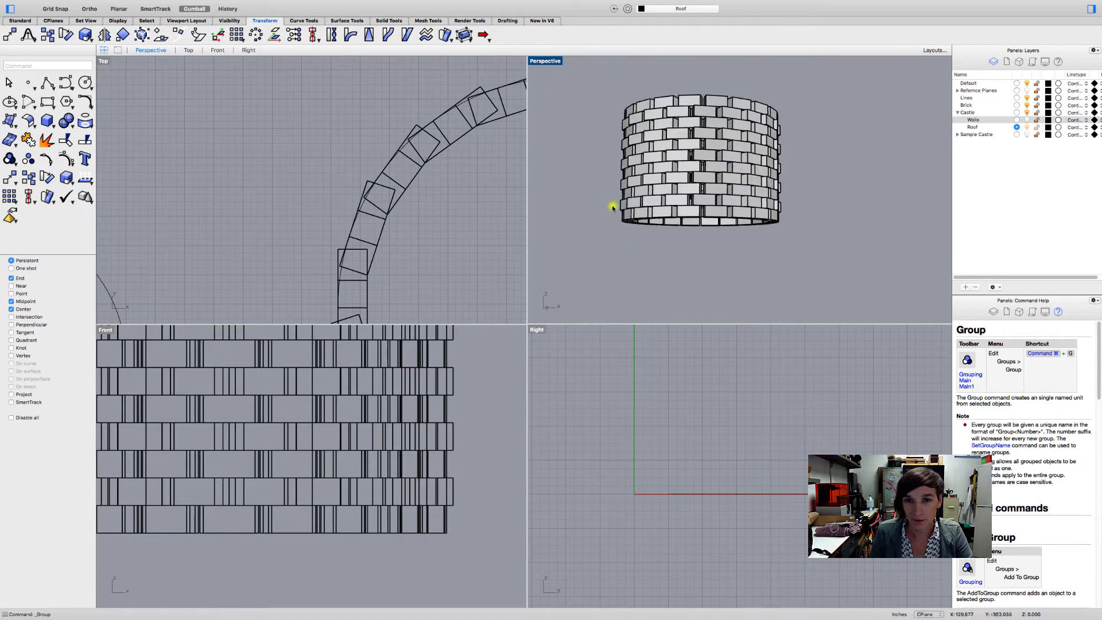
pyautogui.moveTo(632, 213); pyautogui.dragTo(628, 208, button='right')
pyautogui.scroll(-10, 606, 246)
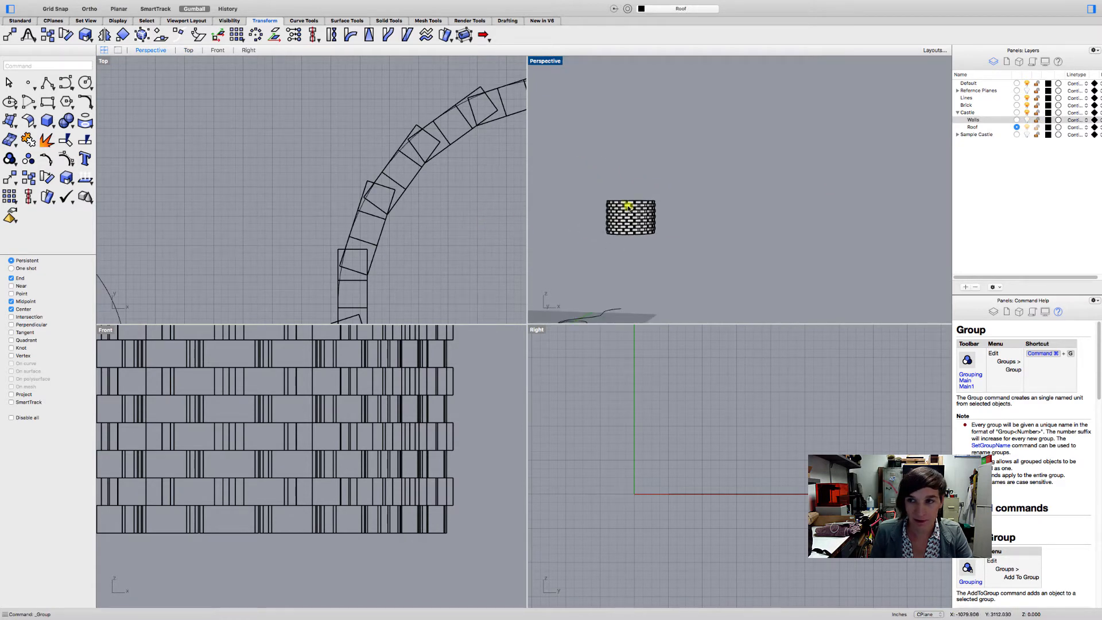
pyautogui.click(1027, 120)
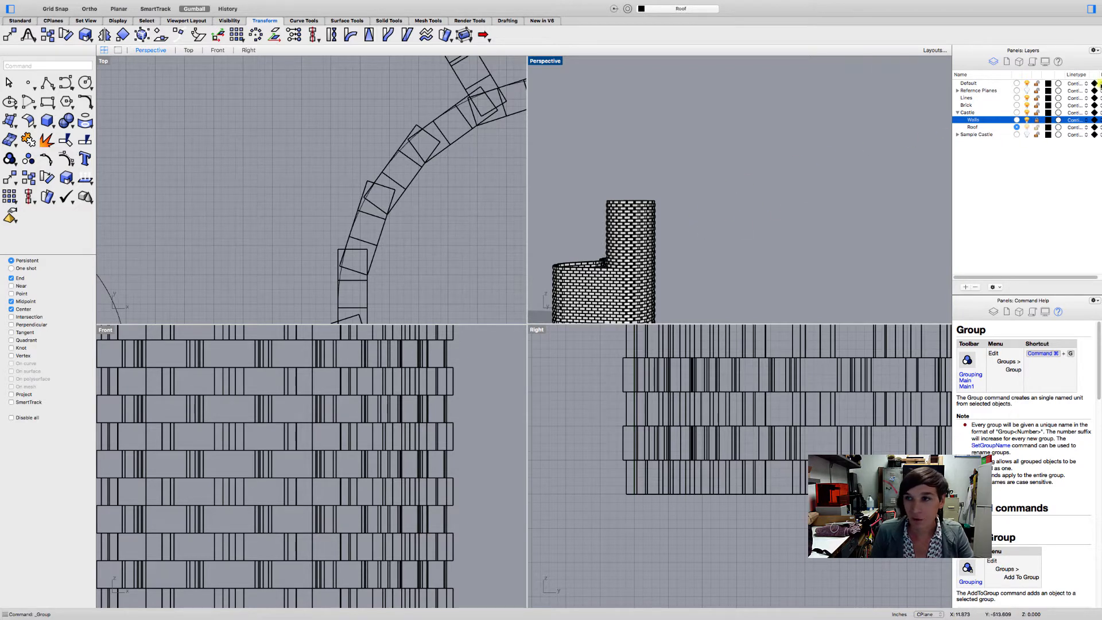
# - Set the Roof layer's display color to Brown
pyautogui.click(1048, 128)
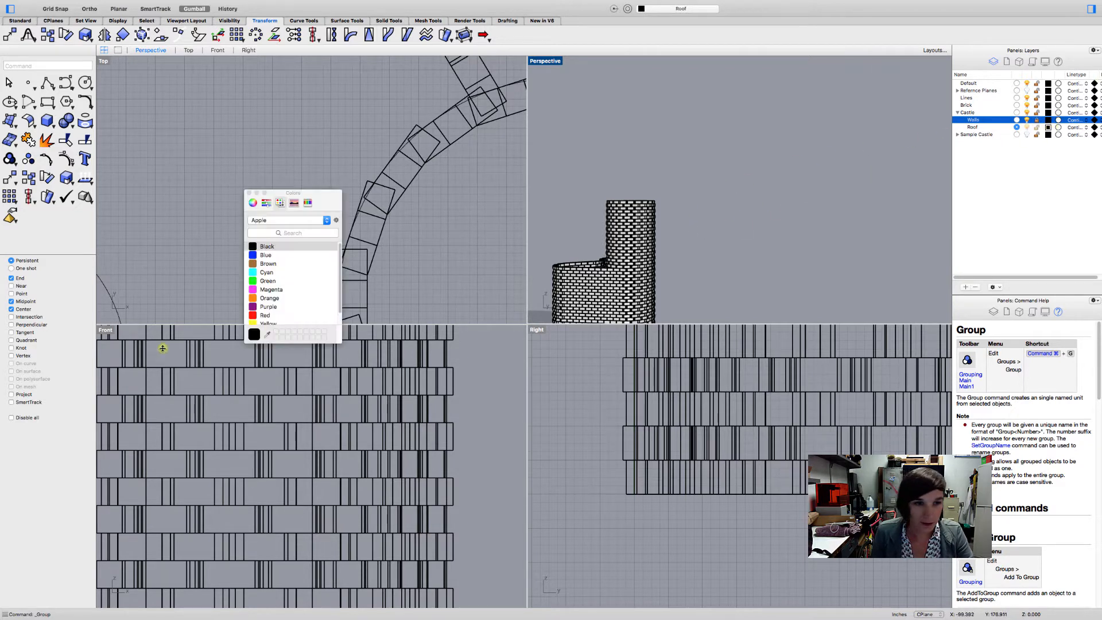
pyautogui.click(265, 264)
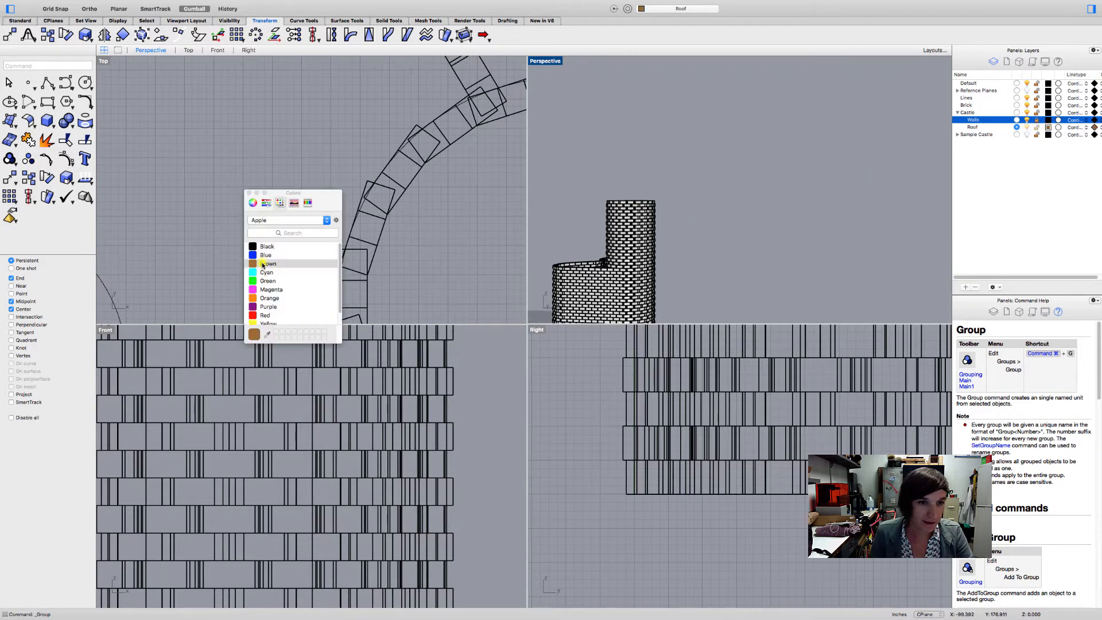
pyautogui.click(249, 193)
# - Start a Taper on the grouped roof bricks, beginning its axis at the center of the raised tower circle
pyautogui.scroll(2, 561, 214)
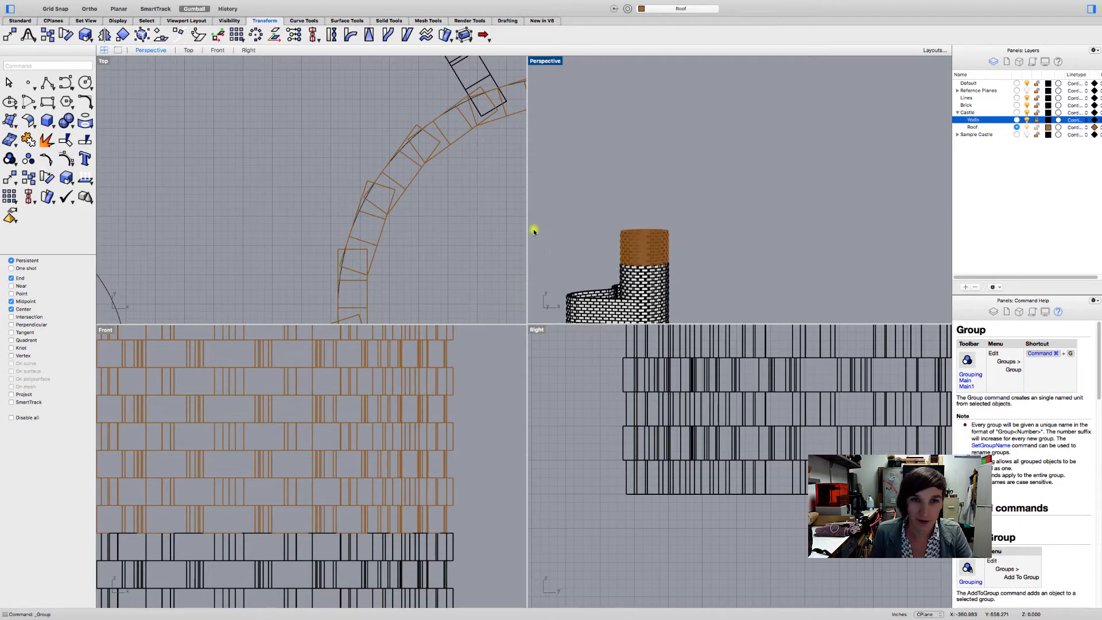
pyautogui.scroll(-6, 327, 223)
pyautogui.moveTo(300, 221); pyautogui.dragTo(261, 157, button='right')
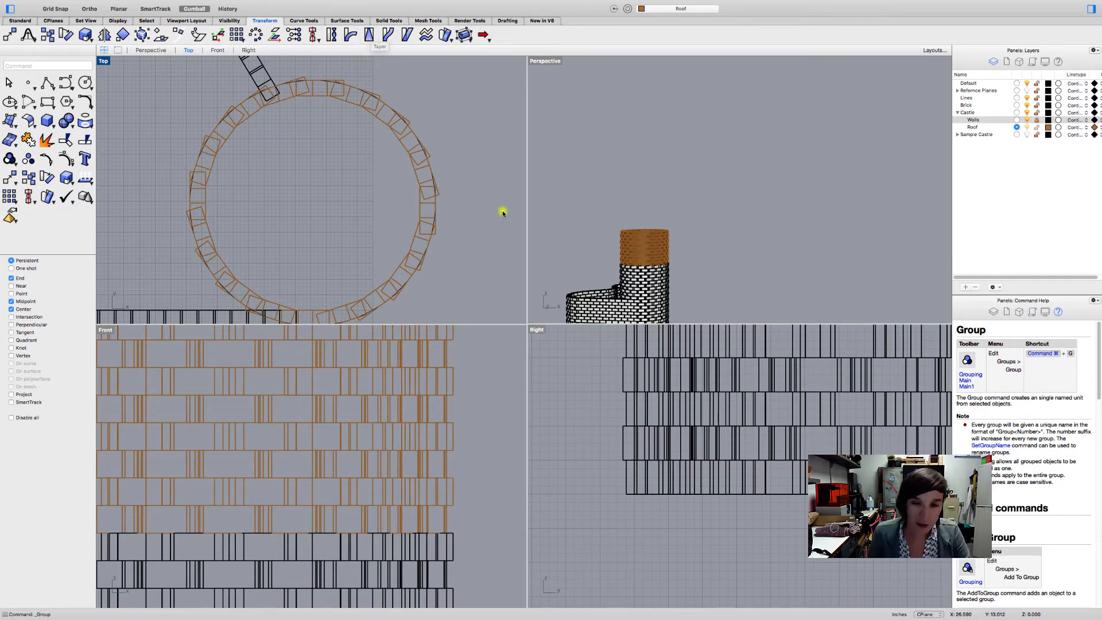
pyautogui.scroll(10, 637, 229)
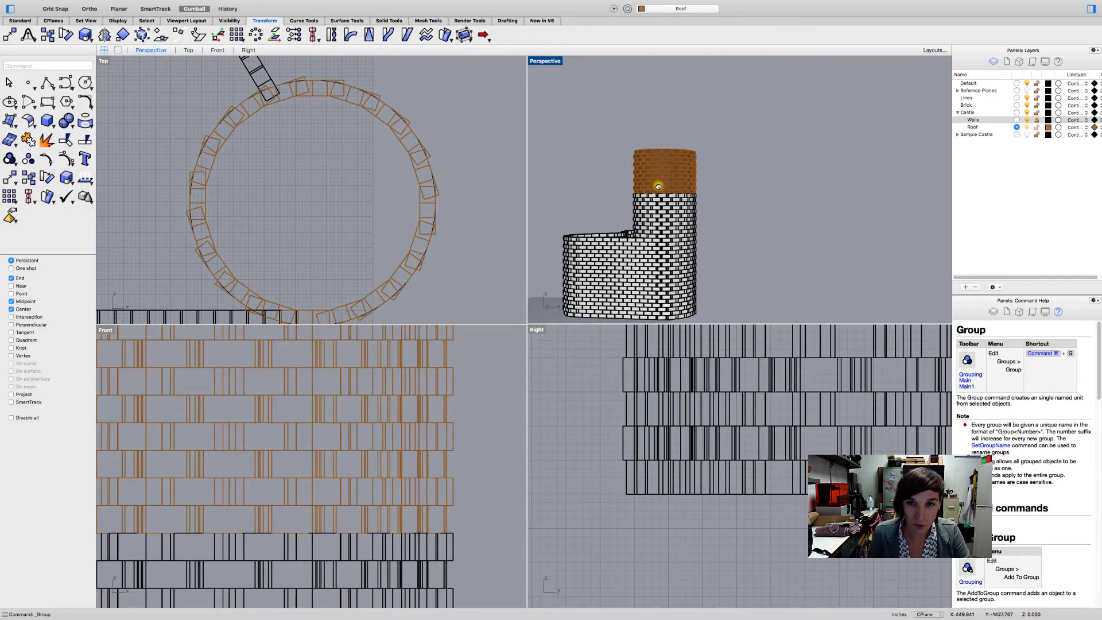
pyautogui.moveTo(659, 175); pyautogui.dragTo(661, 183, button='right')
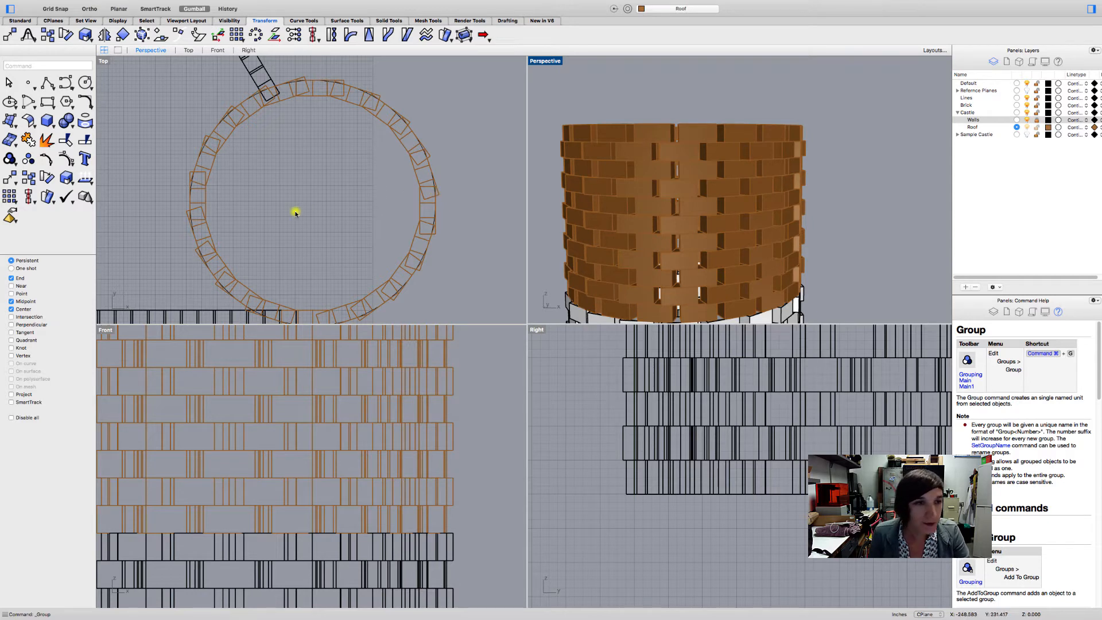
pyautogui.click(207, 208)
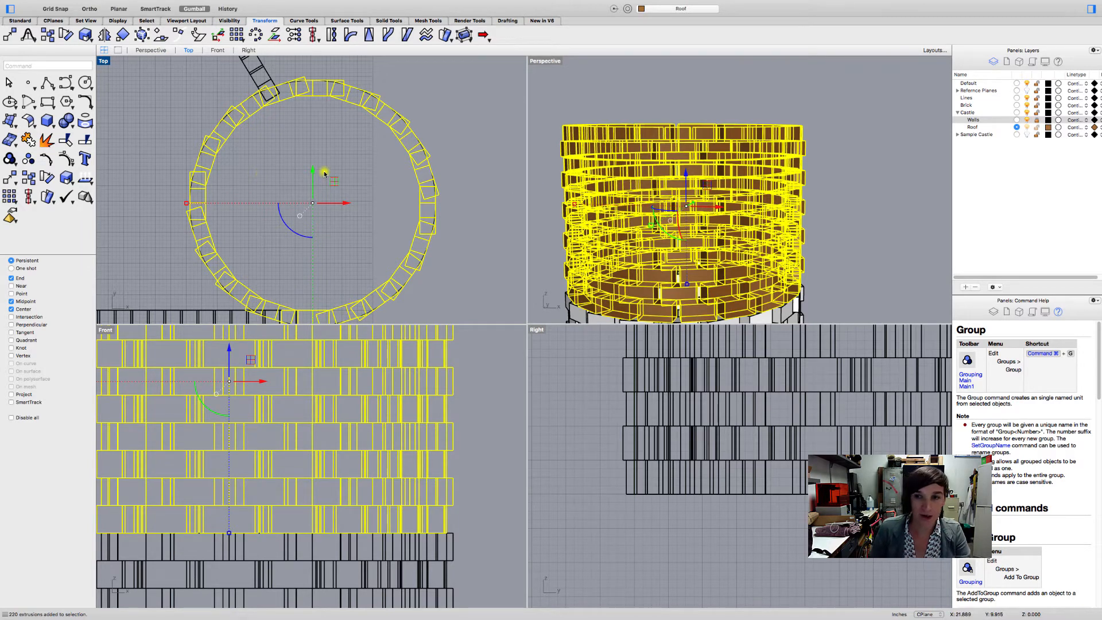
pyautogui.click(370, 36)
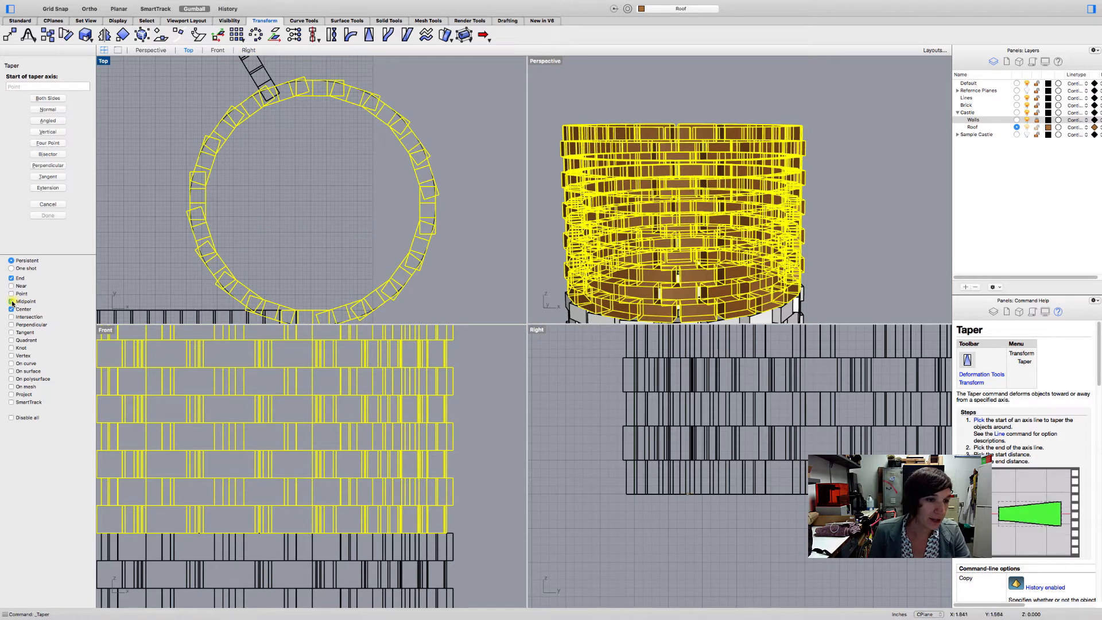
pyautogui.scroll(3, 212, 137)
pyautogui.click(205, 145)
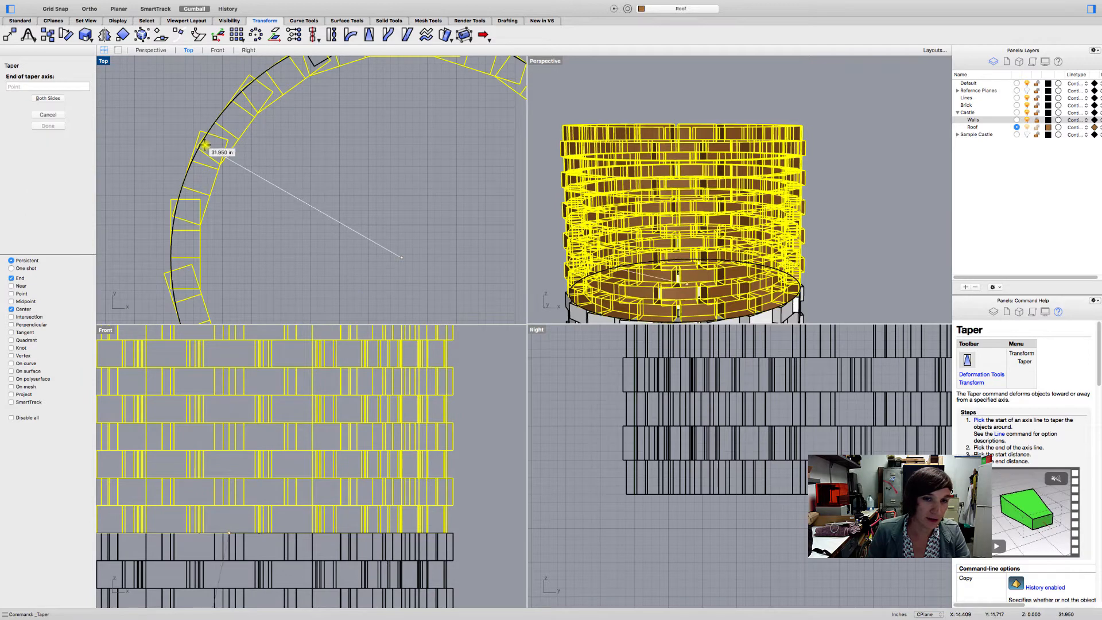
# - End the taper axis vertically above its start, just over the top brick course, about 11.12 in long
pyautogui.scroll(-5, 310, 390)
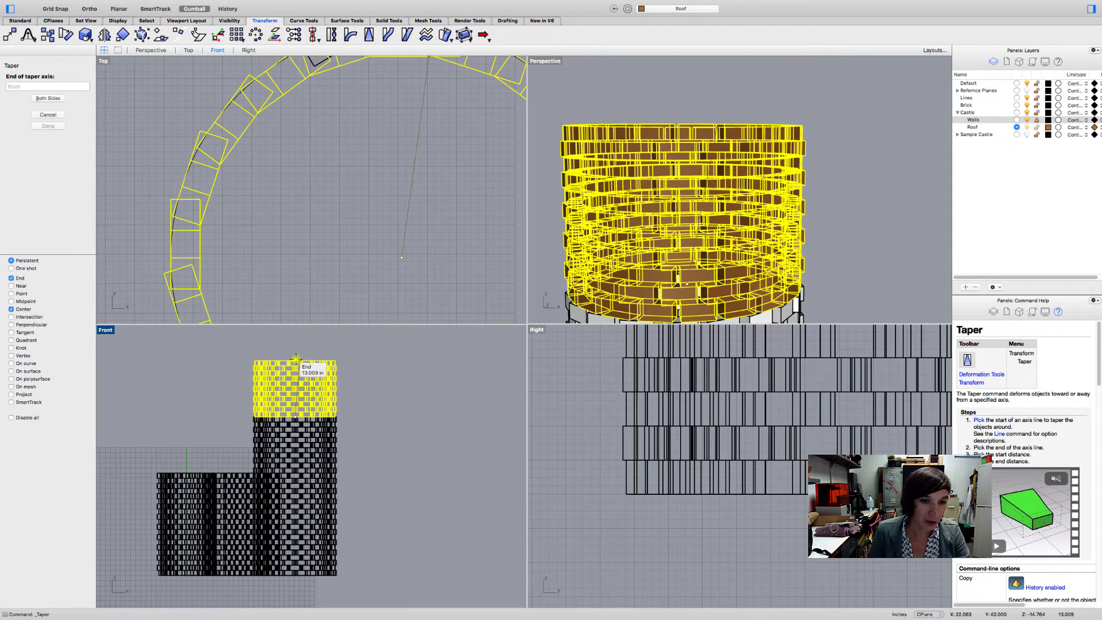
pyautogui.scroll(5, 295, 364)
pyautogui.scroll(-4, 295, 344)
pyautogui.moveTo(288, 346); pyautogui.dragTo(296, 372, button='right')
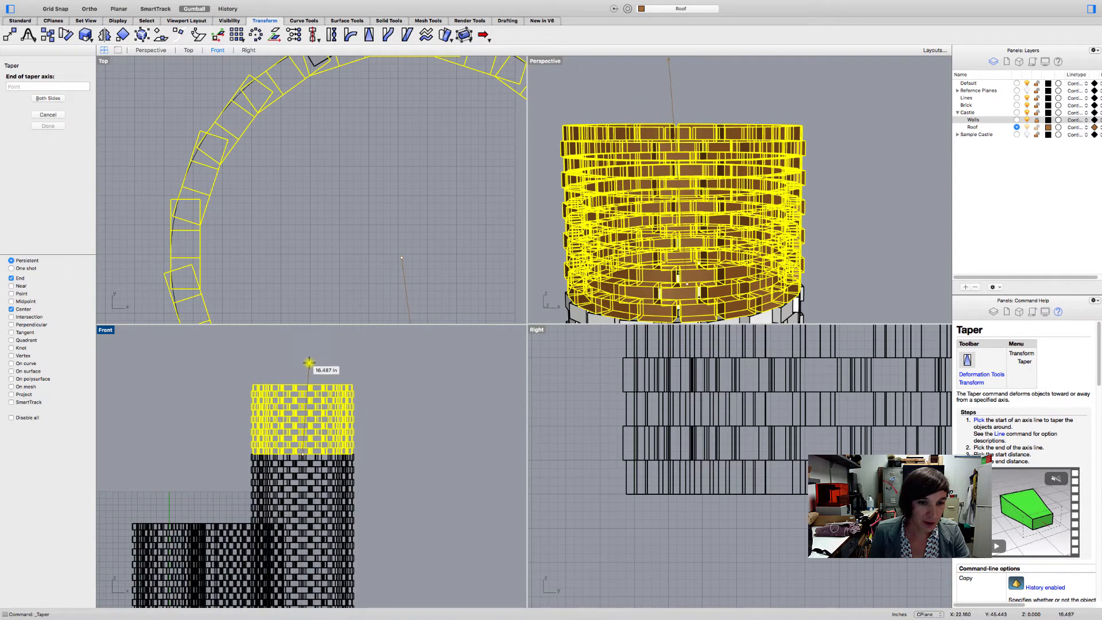
pyautogui.press('shift')
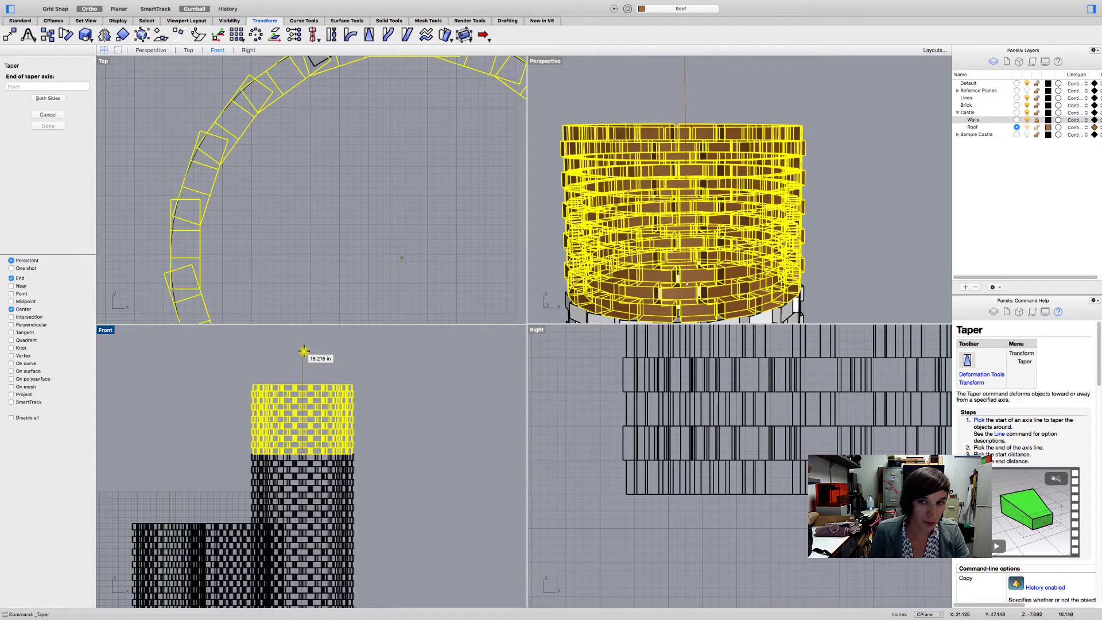
pyautogui.keyDown('shift'); pyautogui.scroll(3, 304, 353); pyautogui.keyUp('shift')
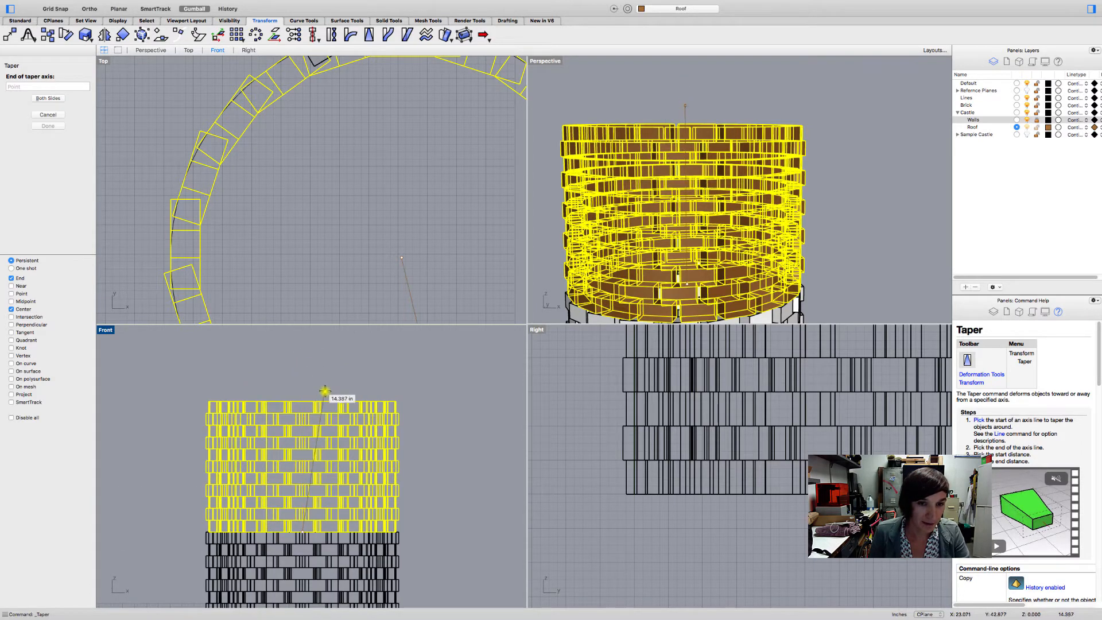
pyautogui.scroll(-4, 321, 388)
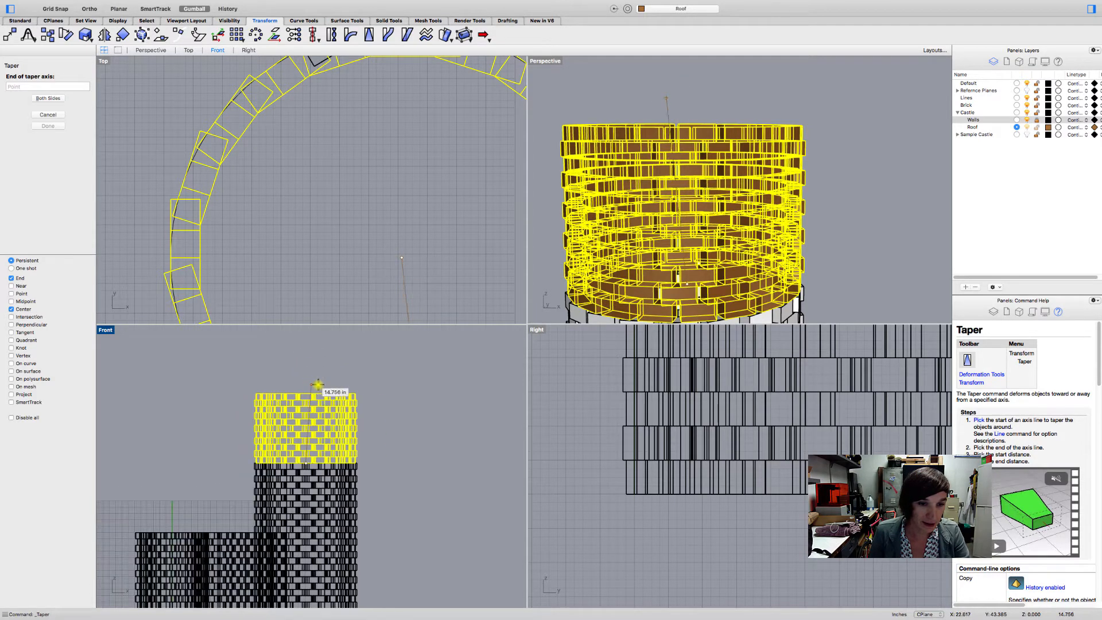
pyautogui.scroll(-5, 312, 207)
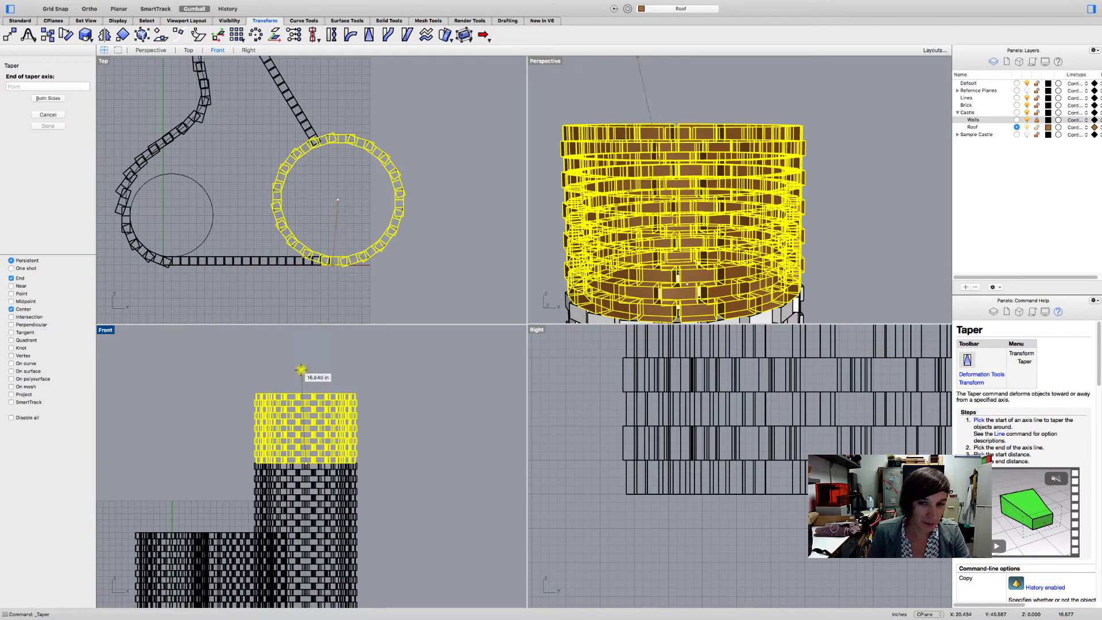
pyautogui.scroll(-2, 305, 366)
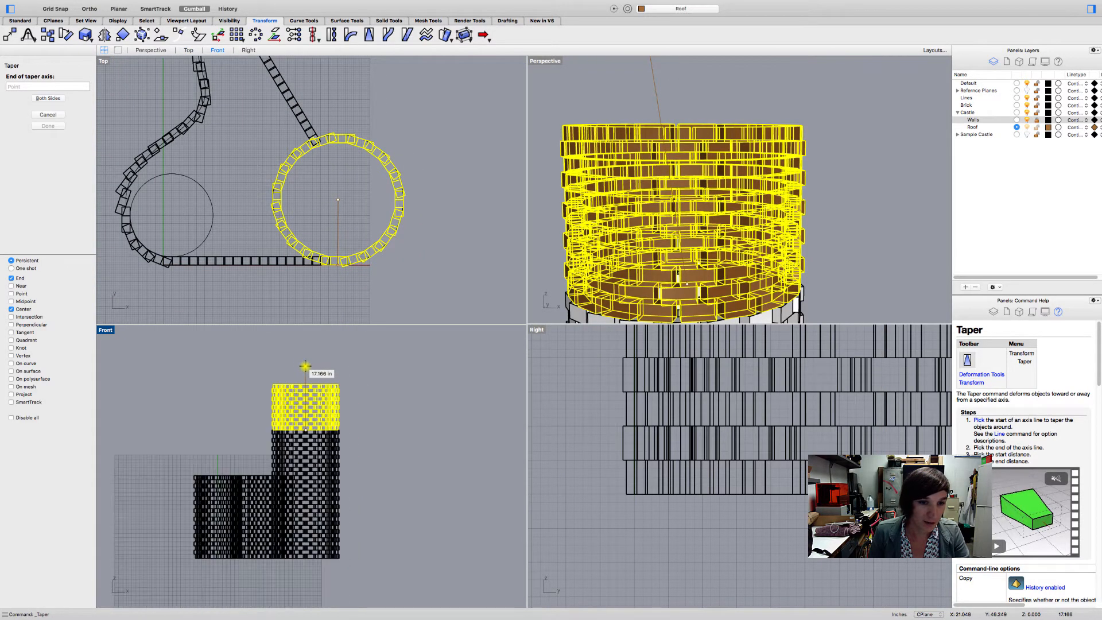
pyautogui.scroll(3, 305, 366)
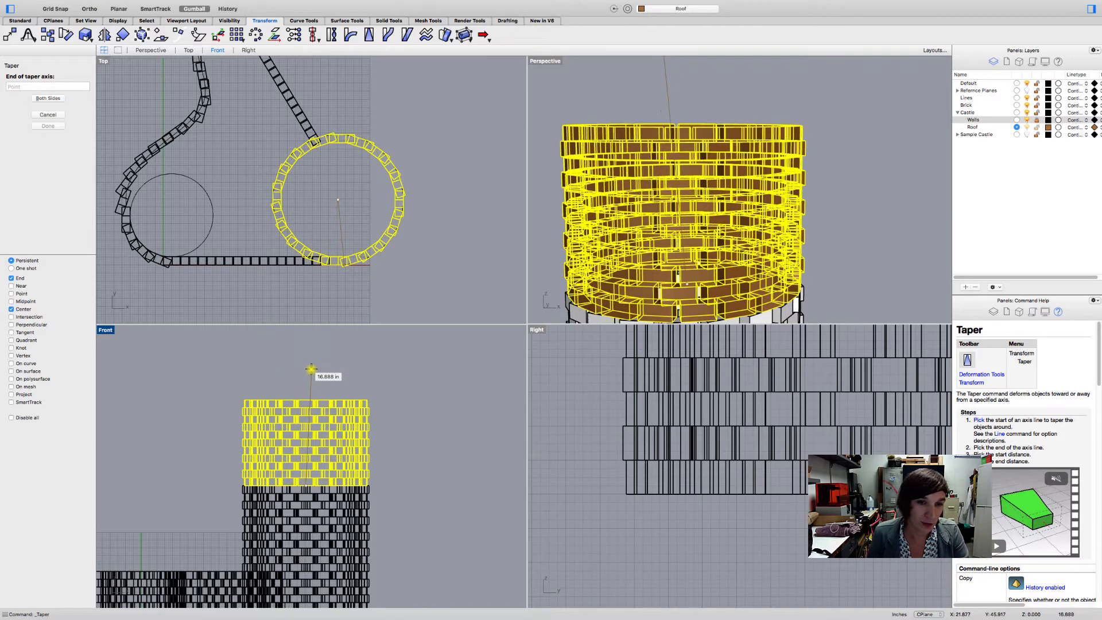
pyautogui.press('shift')
pyautogui.press('shift')
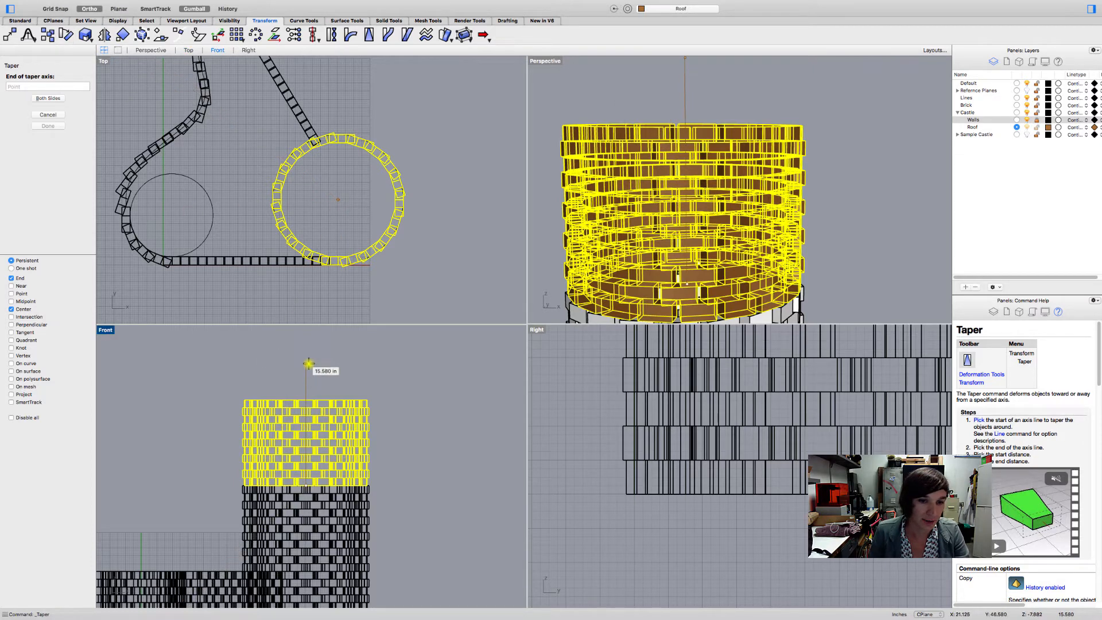
pyautogui.scroll(2, 304, 393)
pyautogui.scroll(3, 304, 393)
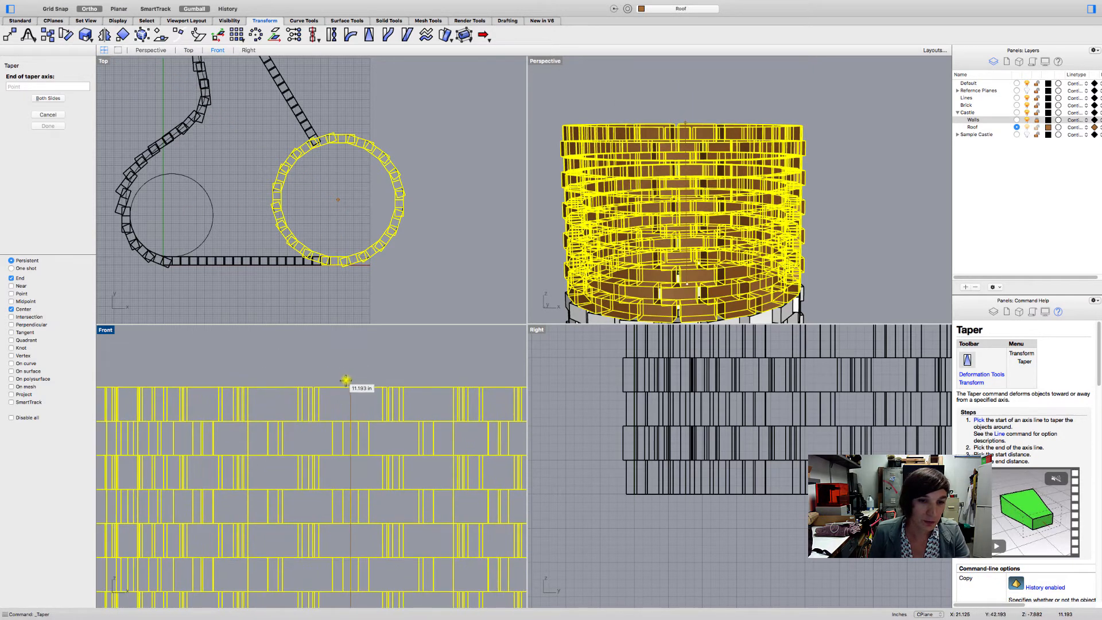
pyautogui.scroll(-2, 345, 383)
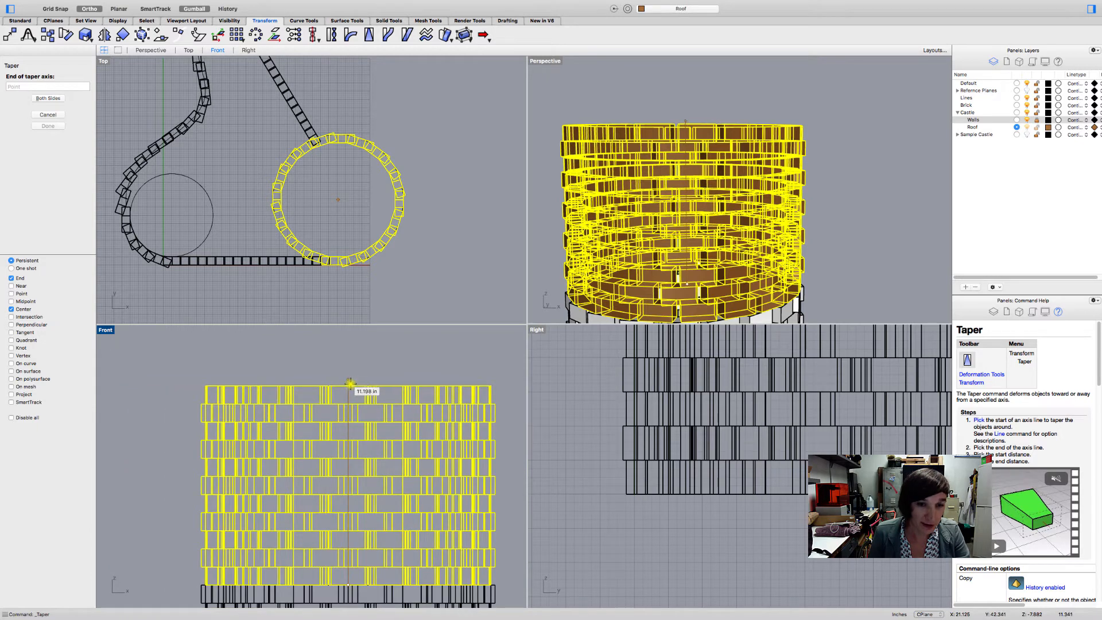
pyautogui.scroll(1, 350, 383)
pyautogui.scroll(1, 351, 382)
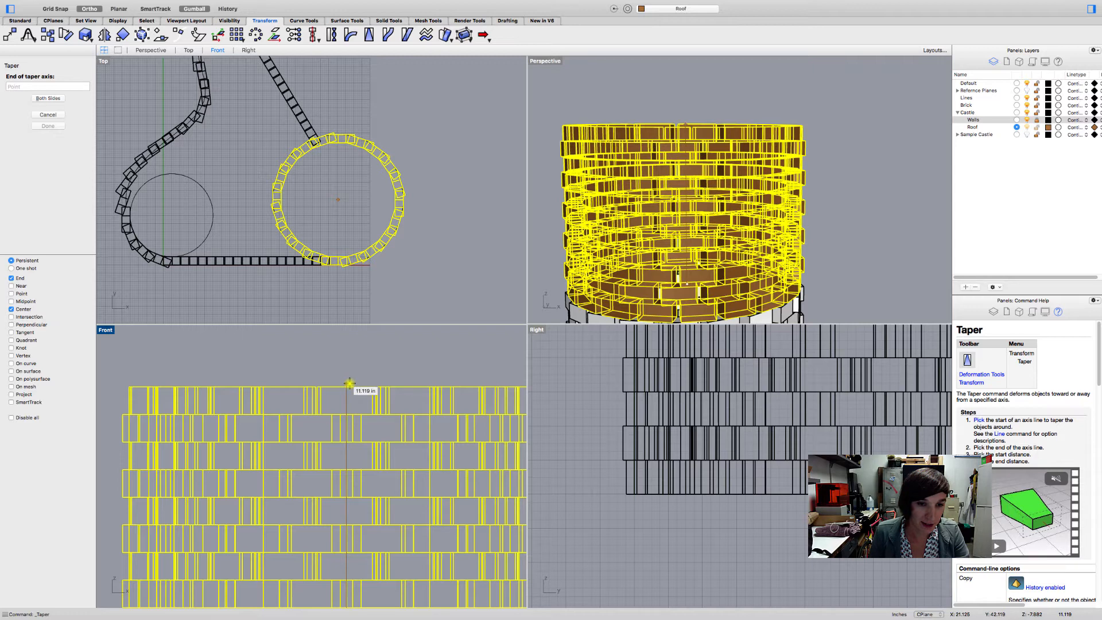
pyautogui.keyDown('shift'); pyautogui.click(349, 383); pyautogui.keyUp('shift')
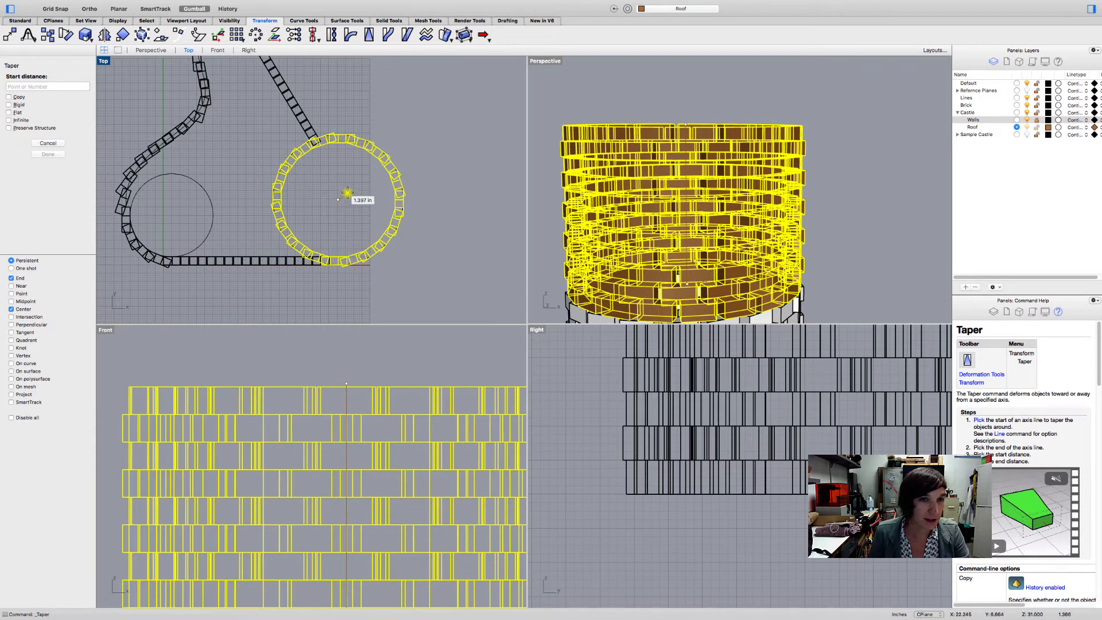
# - Set the taper's start distance to the outer brick corner on the tower circle, about 7.88 in from the axis
pyautogui.scroll(5, 351, 197)
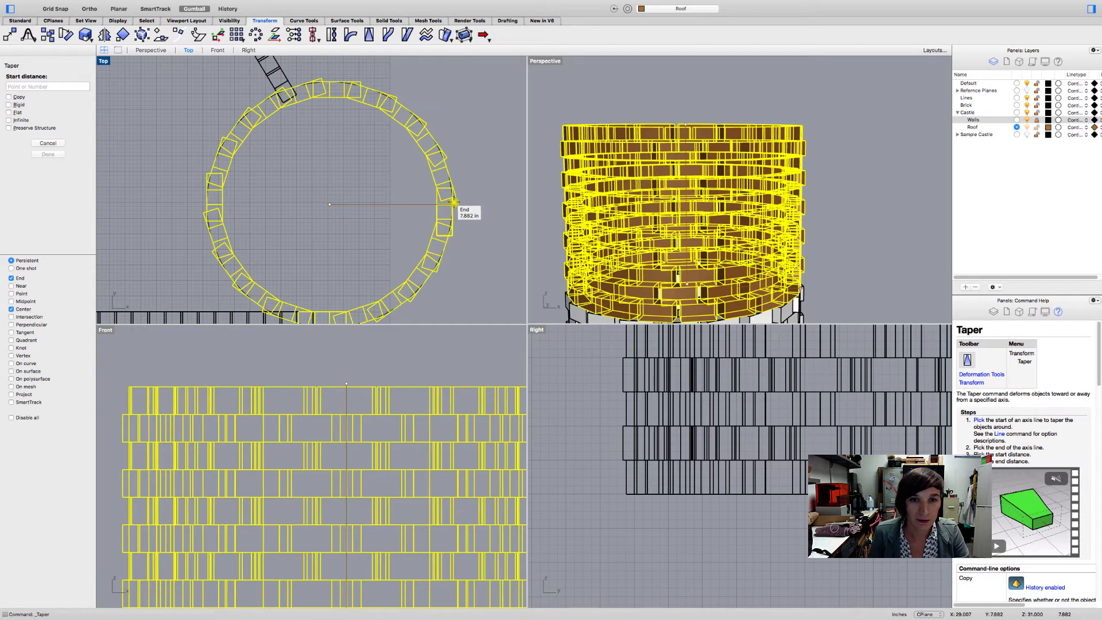
pyautogui.scroll(5, 453, 204)
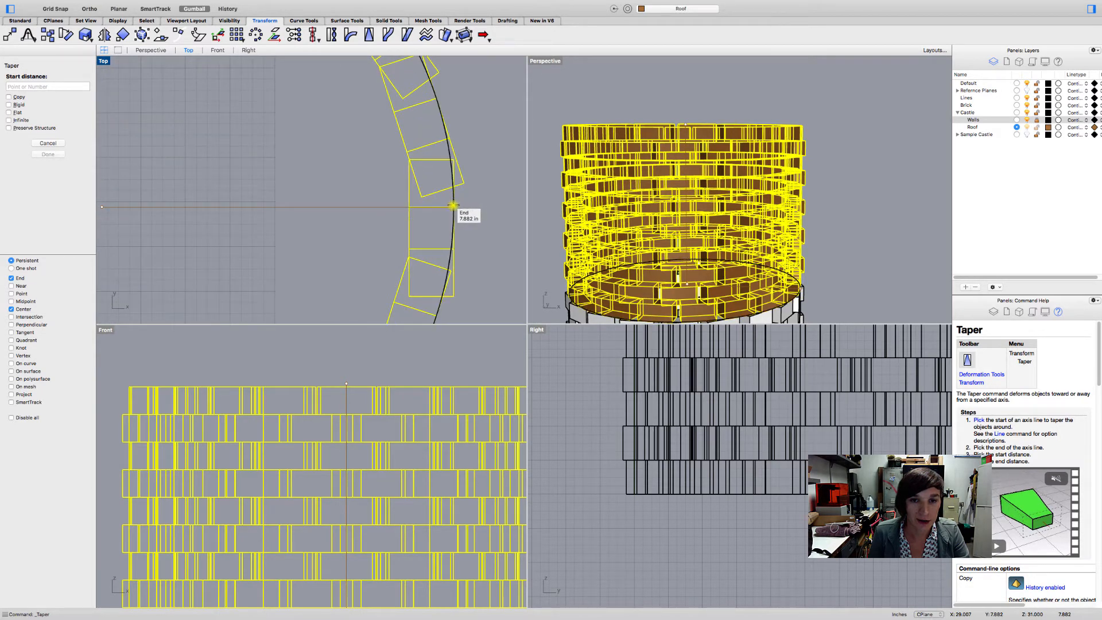
pyautogui.click(453, 204)
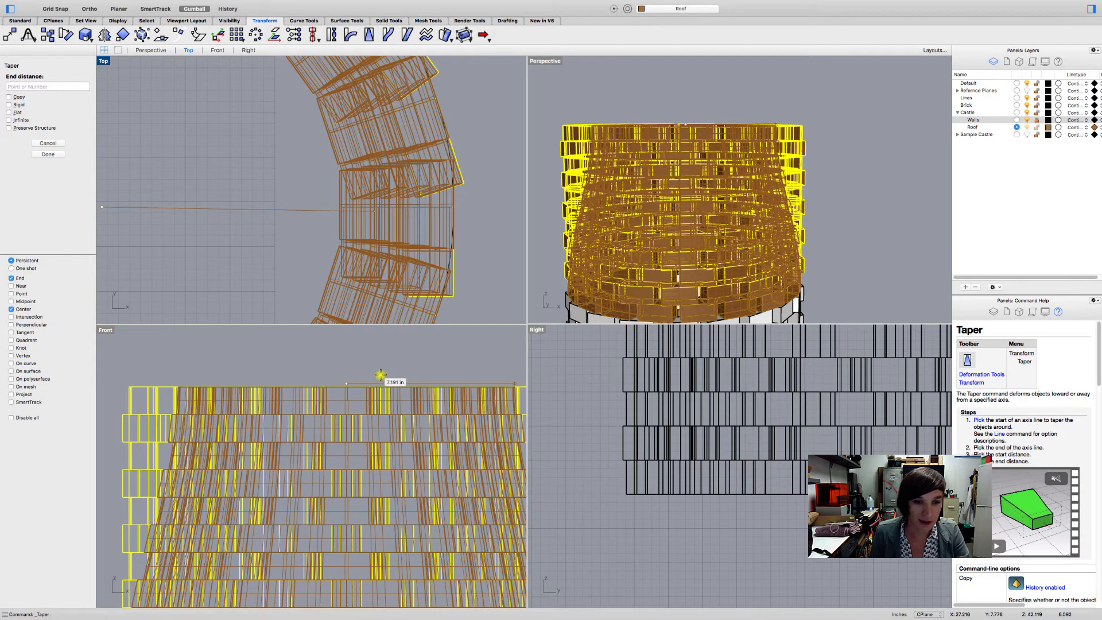
# - Finish the taper with an end distance of about 0.46 in at the top of the axis and deselect the roof
pyautogui.scroll(-5, 368, 378)
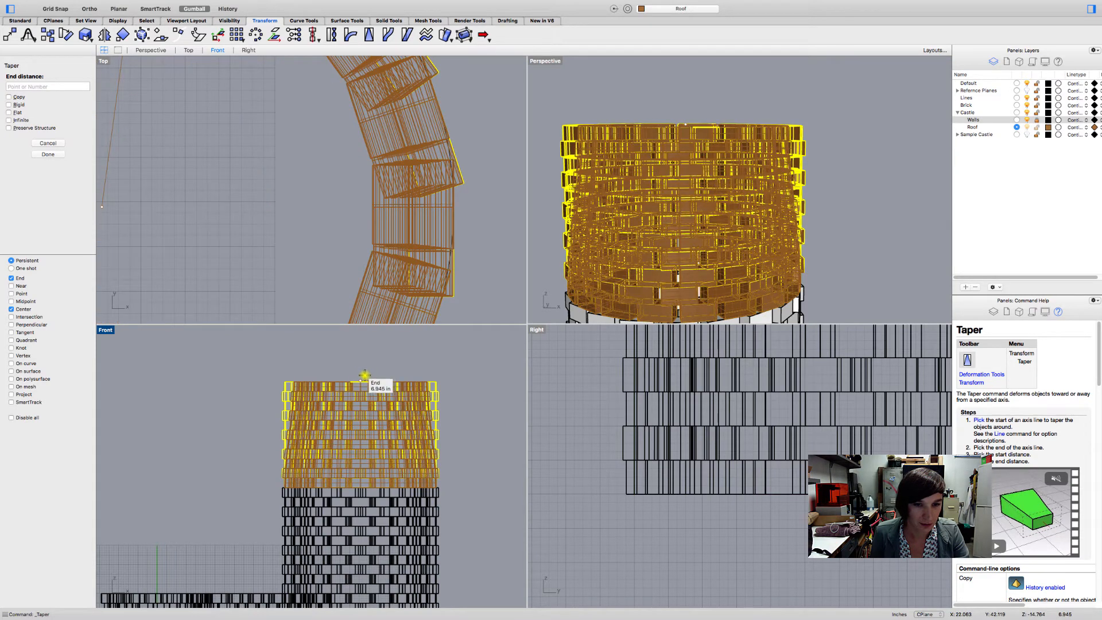
pyautogui.scroll(5, 362, 377)
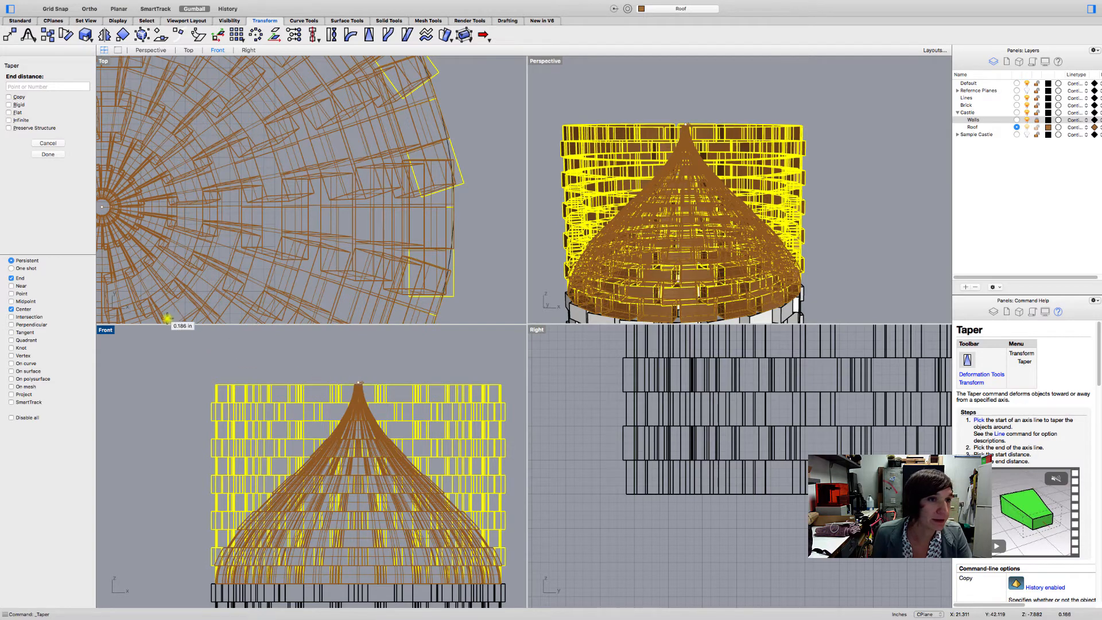
pyautogui.click(10, 112)
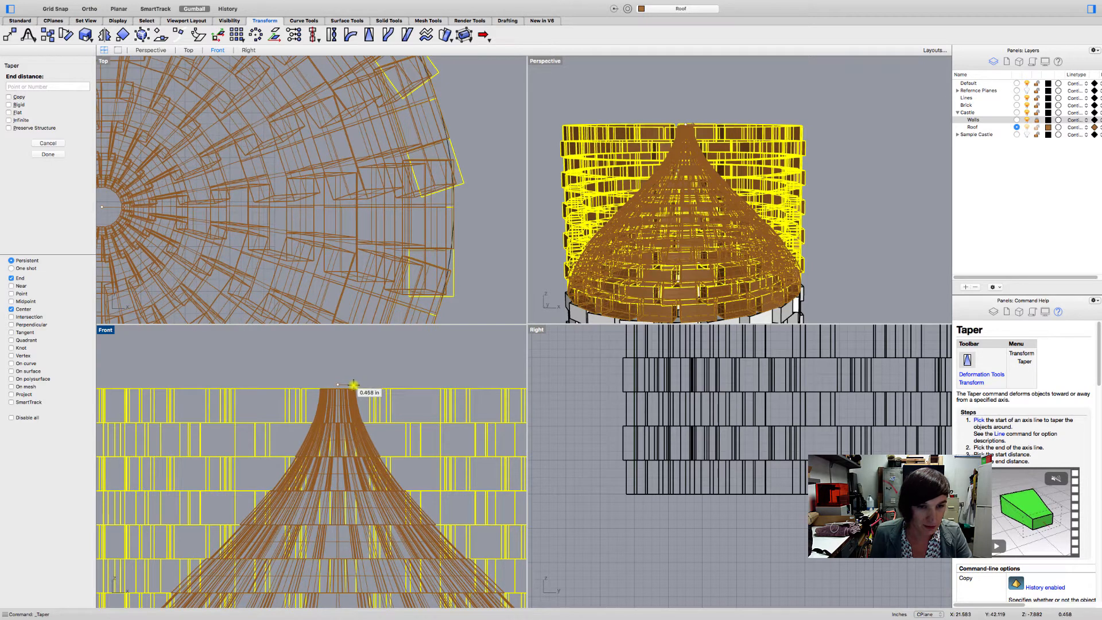
pyautogui.click(353, 384)
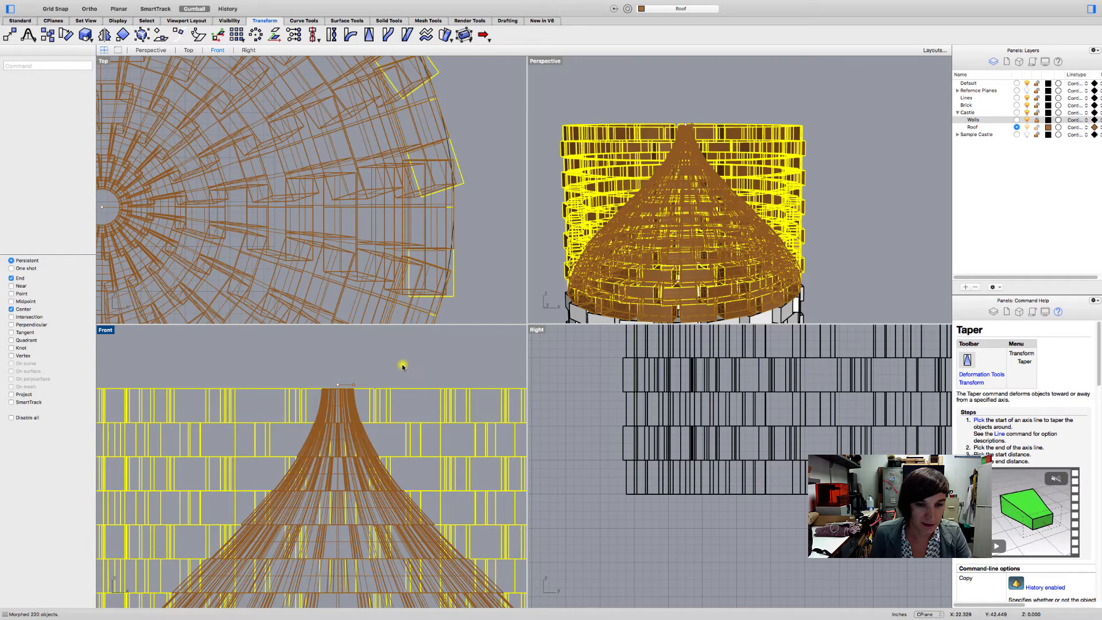
pyautogui.click(456, 379)
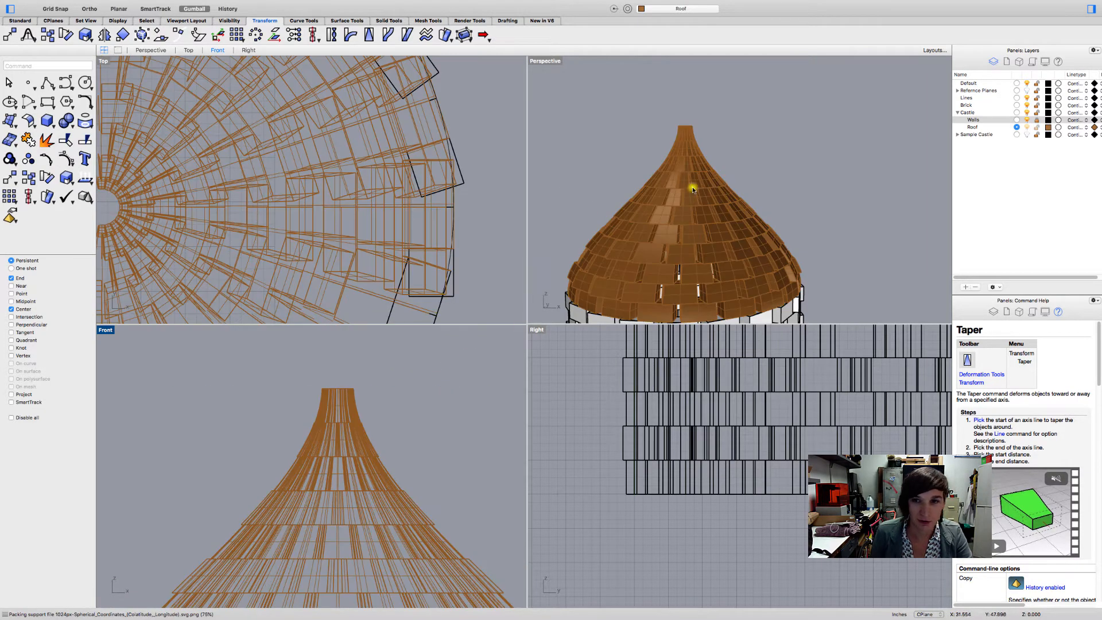
# - Examine the shape and spacing of the tapered roof bricks up close in the perspective view
pyautogui.moveTo(693, 188); pyautogui.dragTo(673, 221, button='right')
pyautogui.scroll(10, 643, 250)
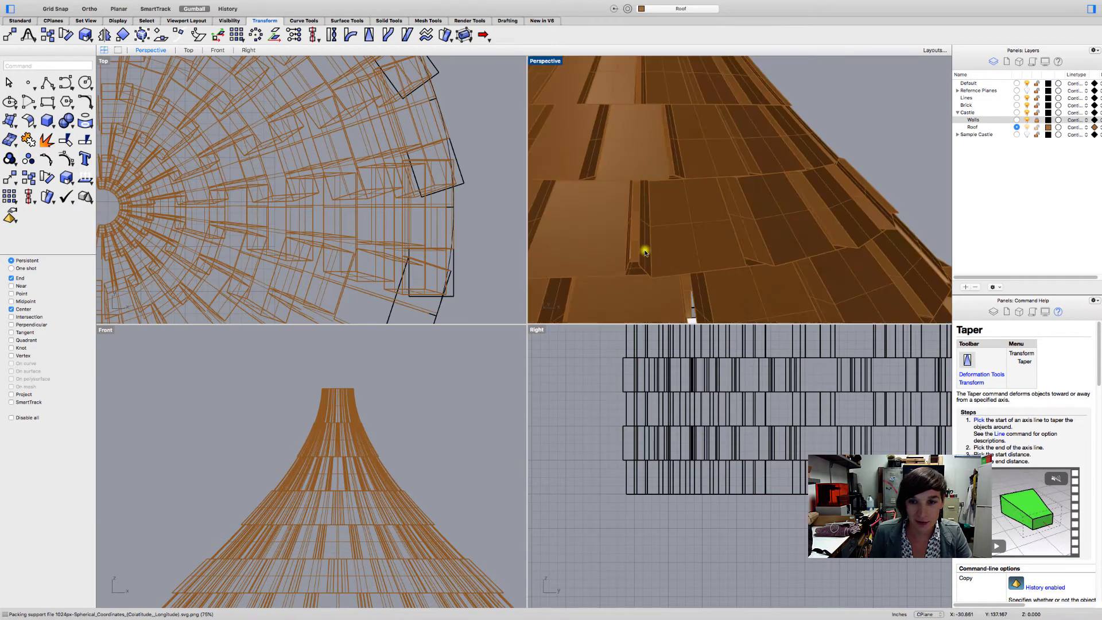
pyautogui.press('super+a')
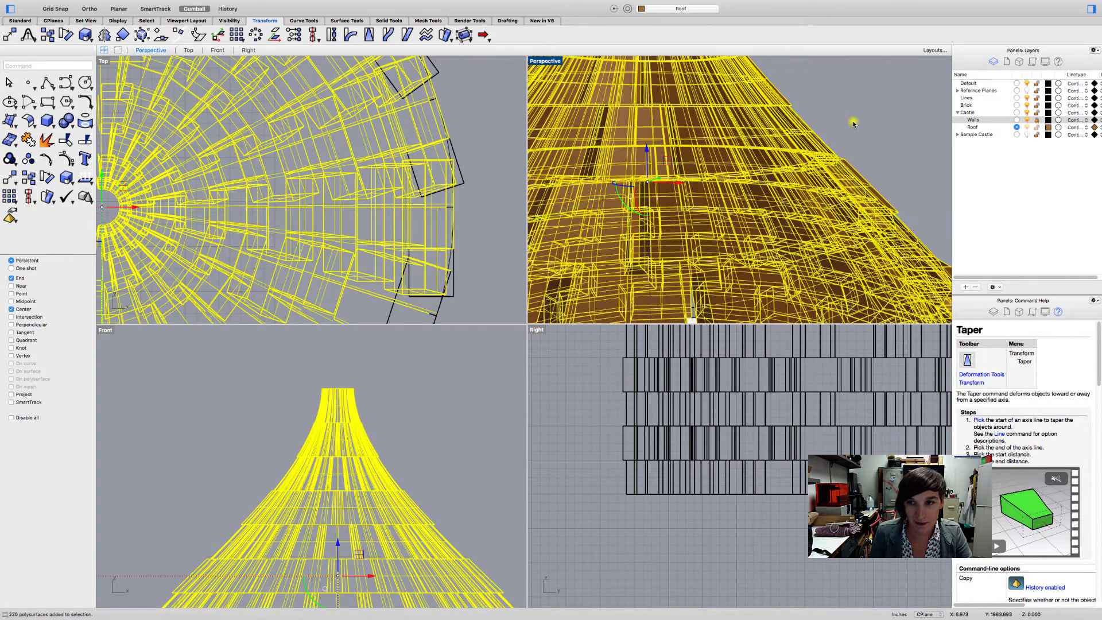
pyautogui.press('Escape')
pyautogui.scroll(-10, 596, 144)
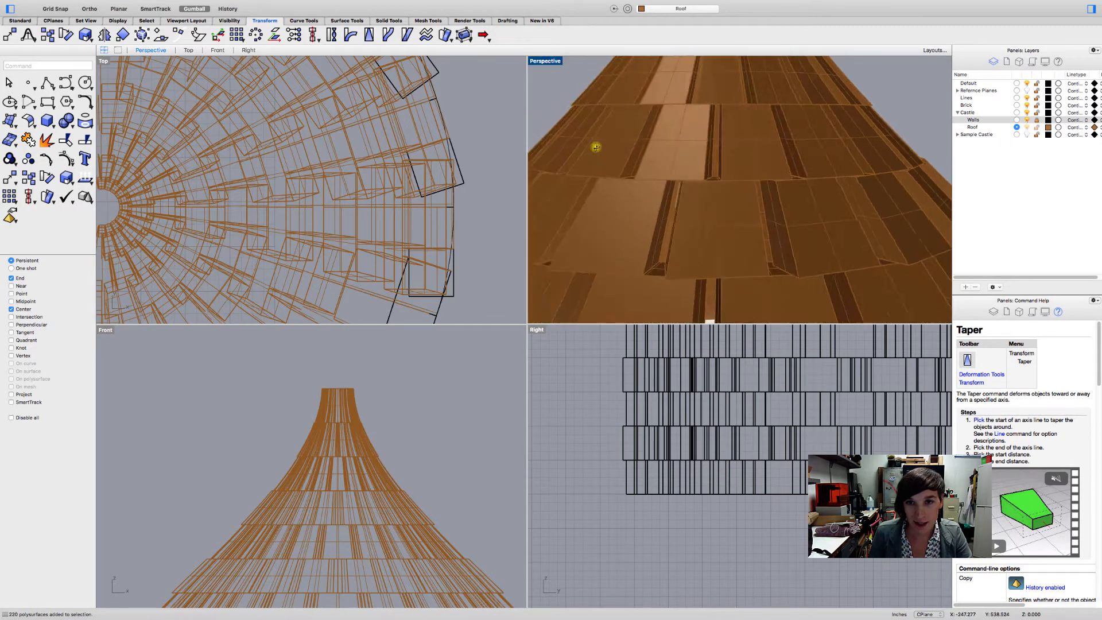
pyautogui.scroll(-4, 619, 158)
pyautogui.moveTo(642, 170); pyautogui.dragTo(635, 228, button='right')
pyautogui.scroll(10, 630, 220)
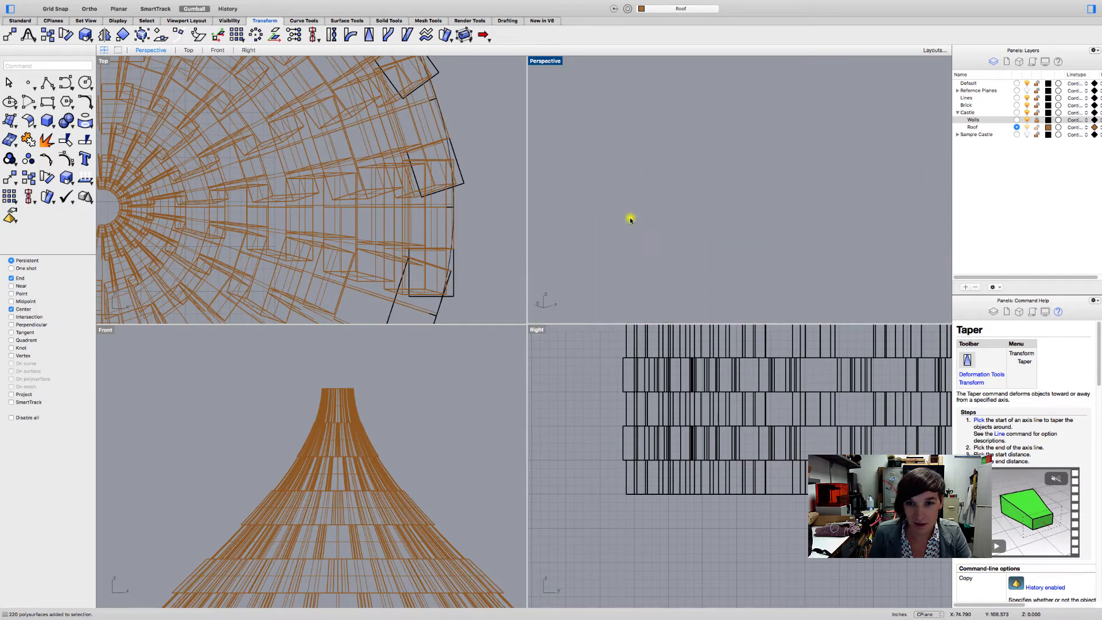
pyautogui.scroll(-3, 630, 219)
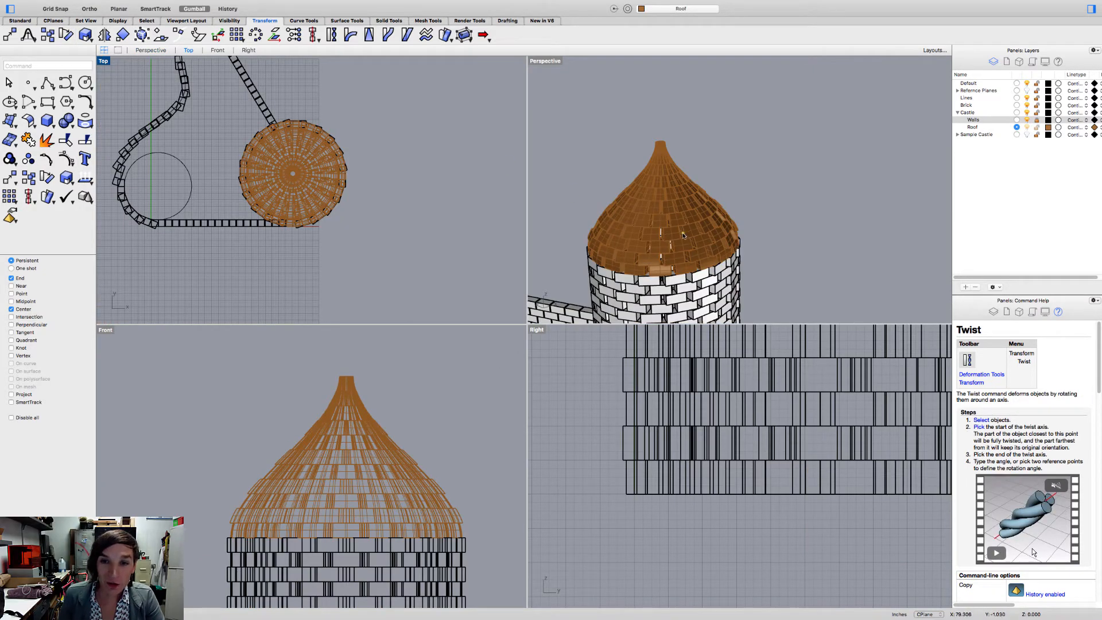
# - Start a Twist on the tapered roof bricks, beginning its axis at the center of the raised tower circle
pyautogui.moveTo(683, 234); pyautogui.dragTo(712, 216, button='right')
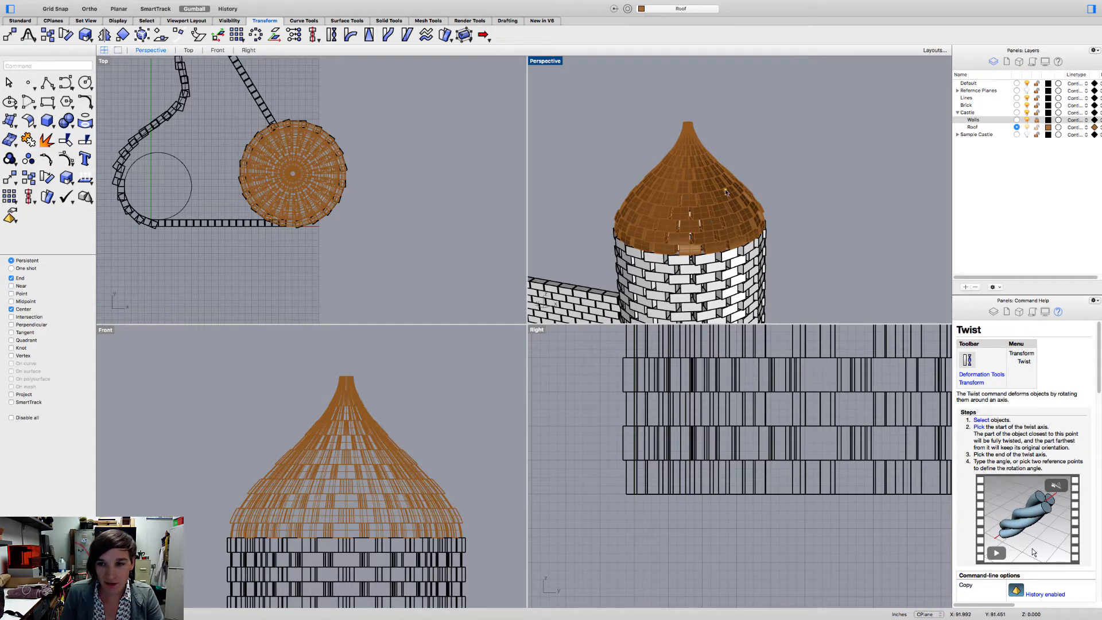
pyautogui.click(700, 199)
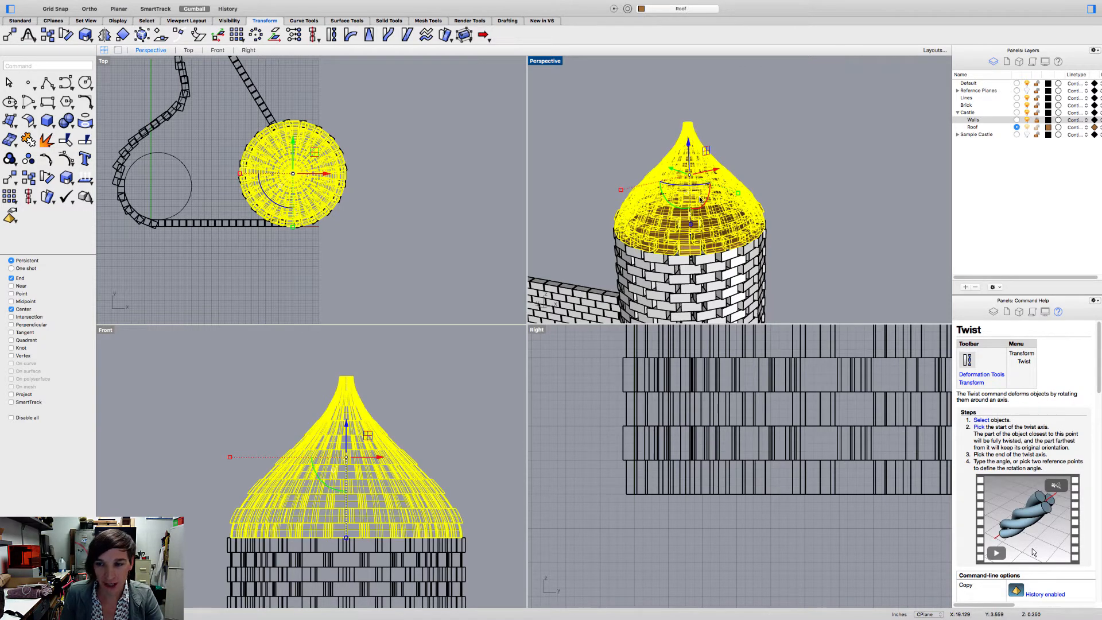
pyautogui.click(332, 34)
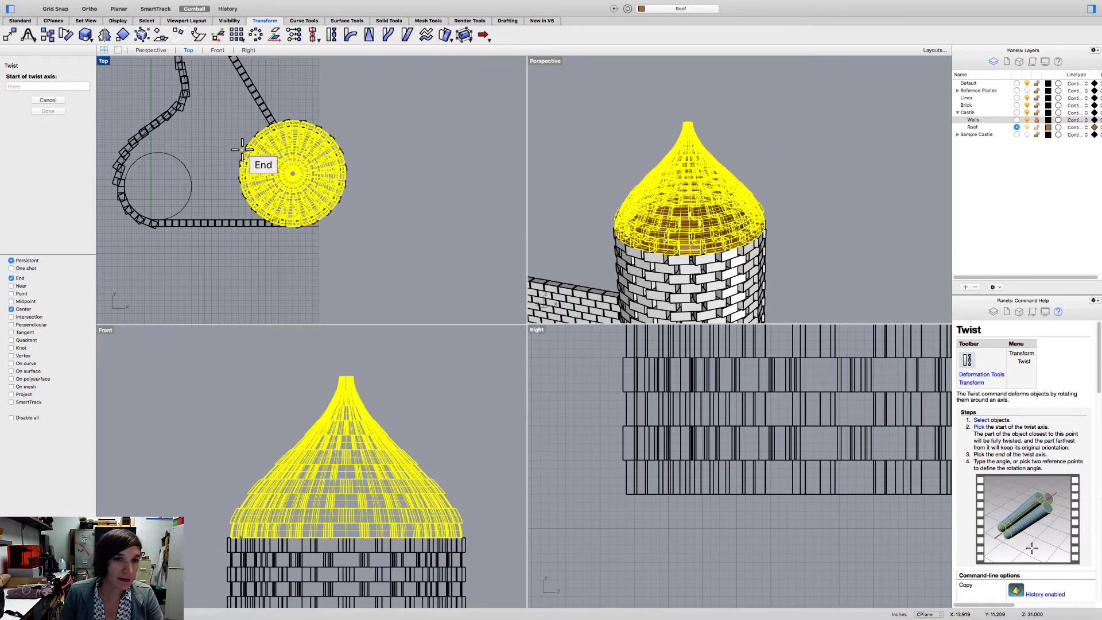
pyautogui.scroll(5, 244, 155)
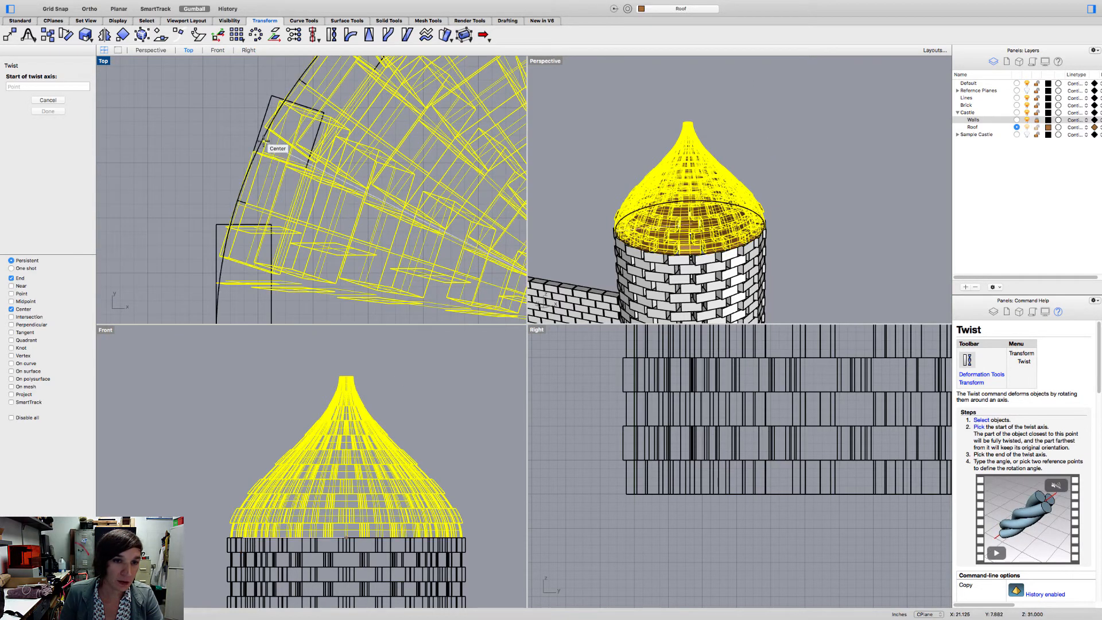
pyautogui.click(264, 142)
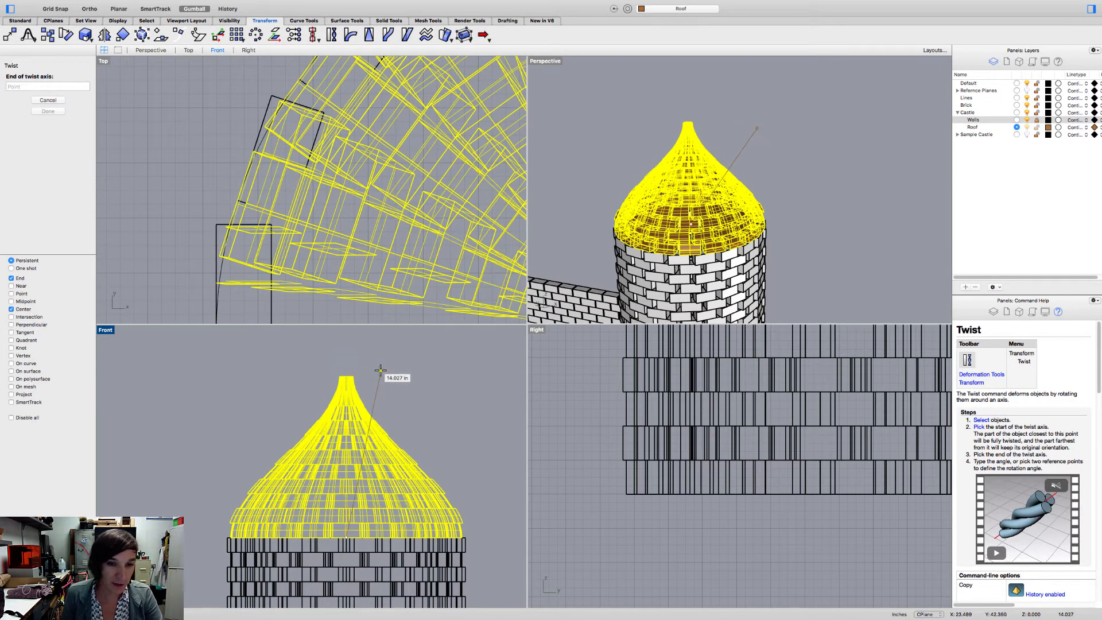
# - End the twist axis vertically above its start, just over the roof's peak, about 11.14 in long
pyautogui.moveTo(389, 372)
pyautogui.mouseDown(button='right')
pyautogui.moveTo(374, 370)
pyautogui.moveTo(388, 363)
pyautogui.mouseUp(button='right')
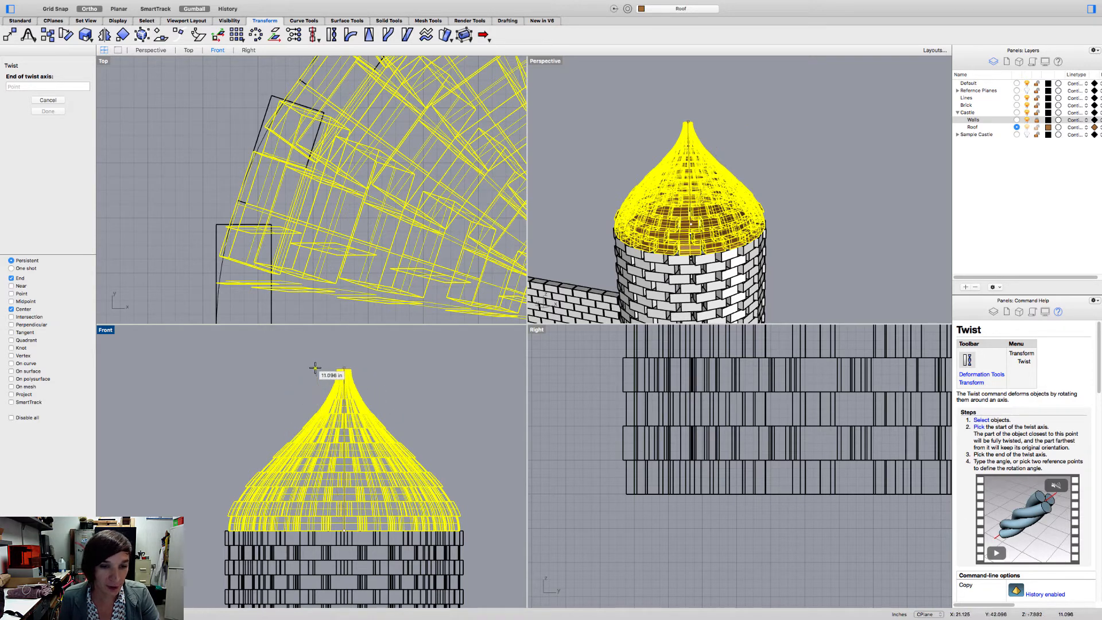
pyautogui.scroll(3, 363, 367)
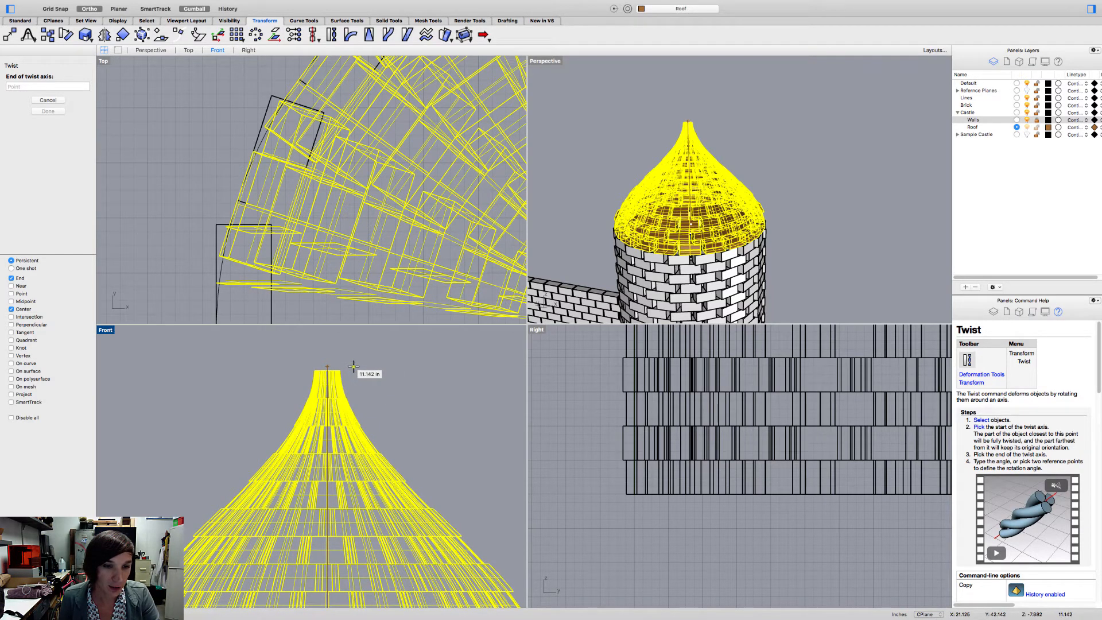
pyautogui.keyDown('shift'); pyautogui.click(353, 366); pyautogui.keyUp('shift')
pyautogui.scroll(-1, 430, 373)
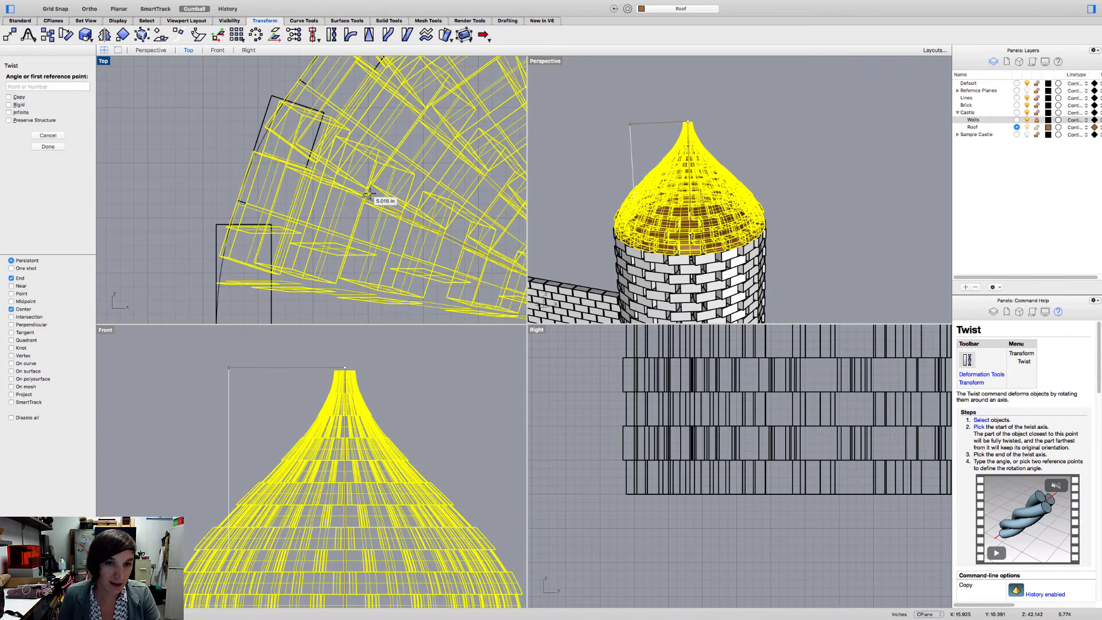
pyautogui.scroll(-4, 379, 374)
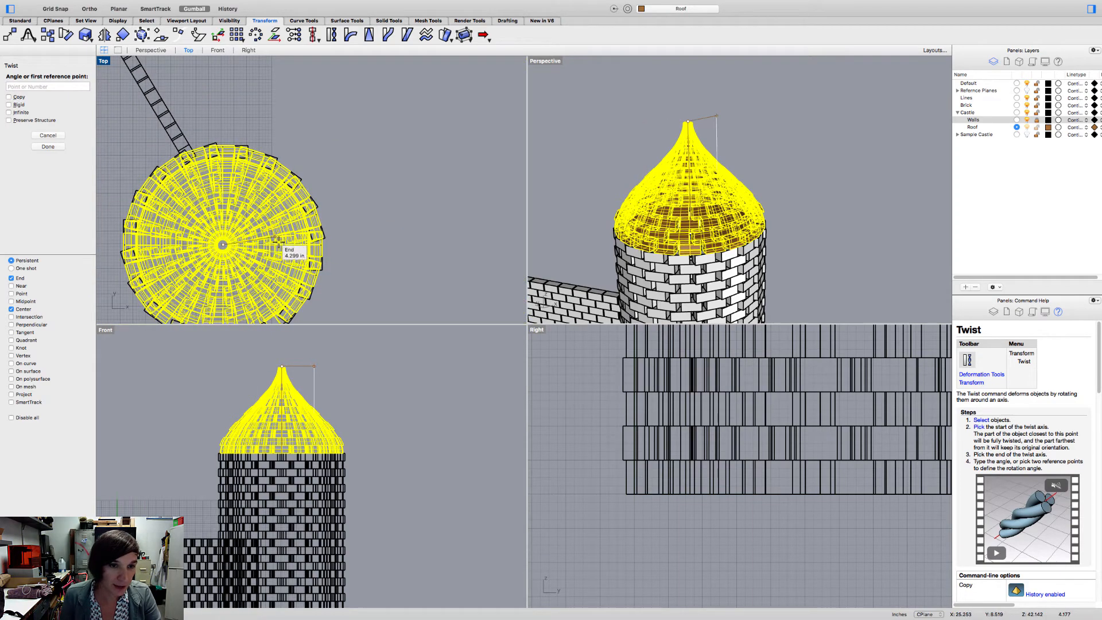
# - Complete the twist with a first reference point about 8.2 in straight out from the axis and an angle of about 70 degrees, then deselect the roof
pyautogui.moveTo(314, 159); pyautogui.dragTo(417, 161, button='right')
pyautogui.scroll(5, 429, 230)
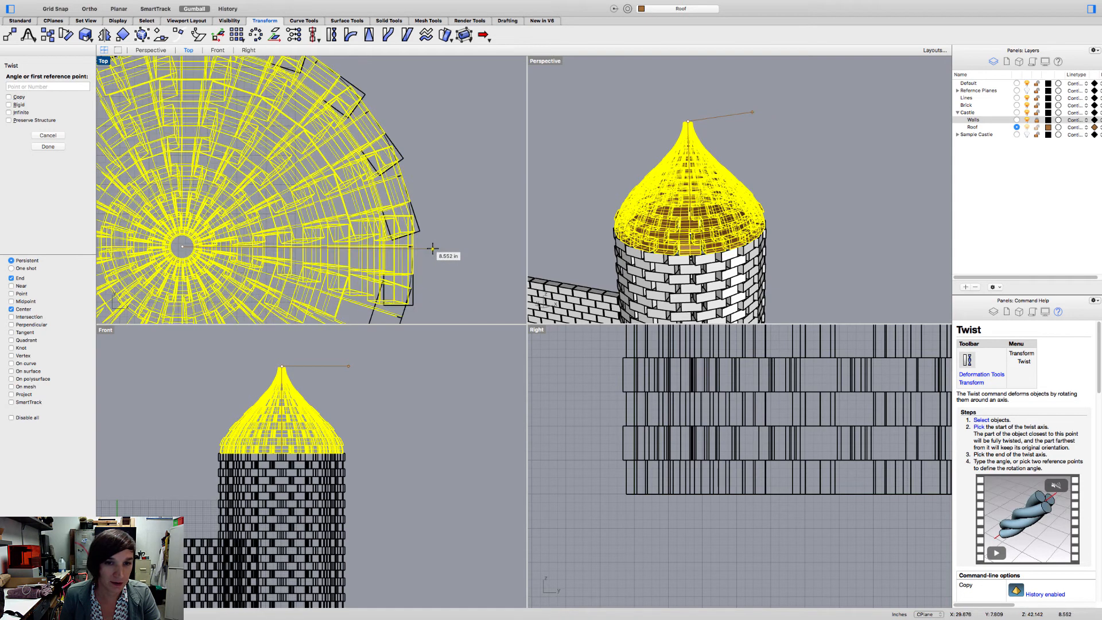
pyautogui.press('shift')
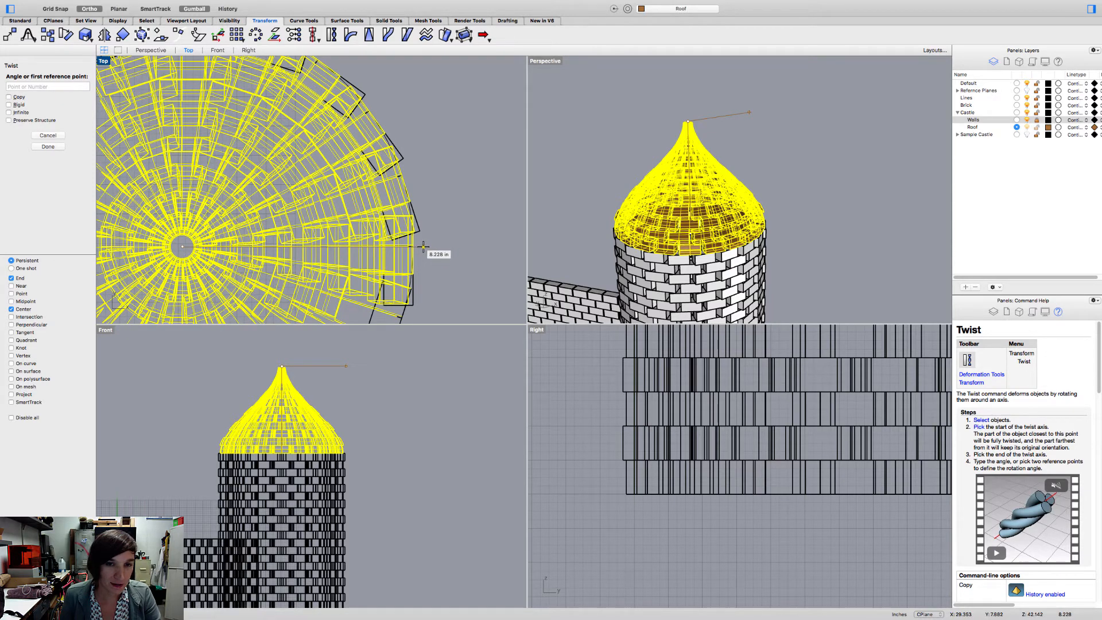
pyautogui.click(422, 246)
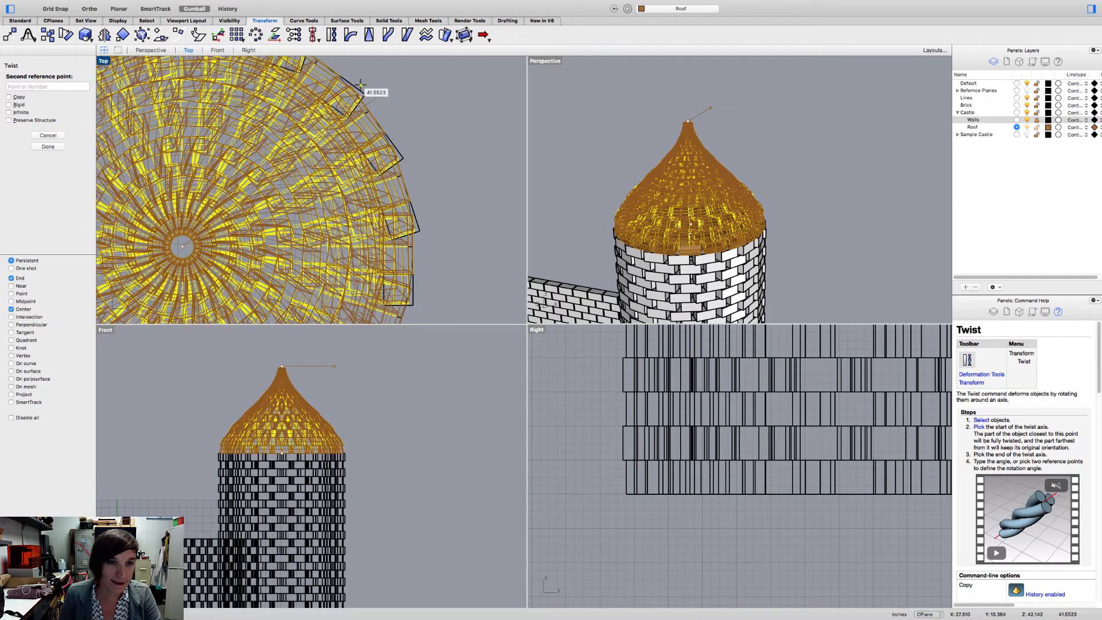
pyautogui.moveTo(404, 106); pyautogui.dragTo(512, 170, button='right')
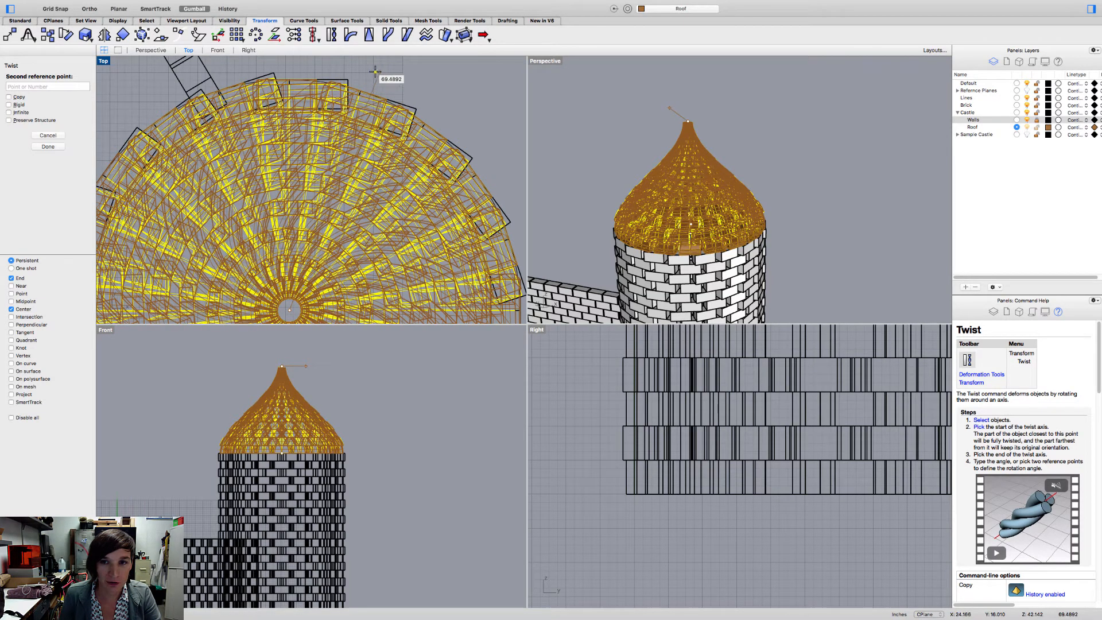
pyautogui.click(362, 72)
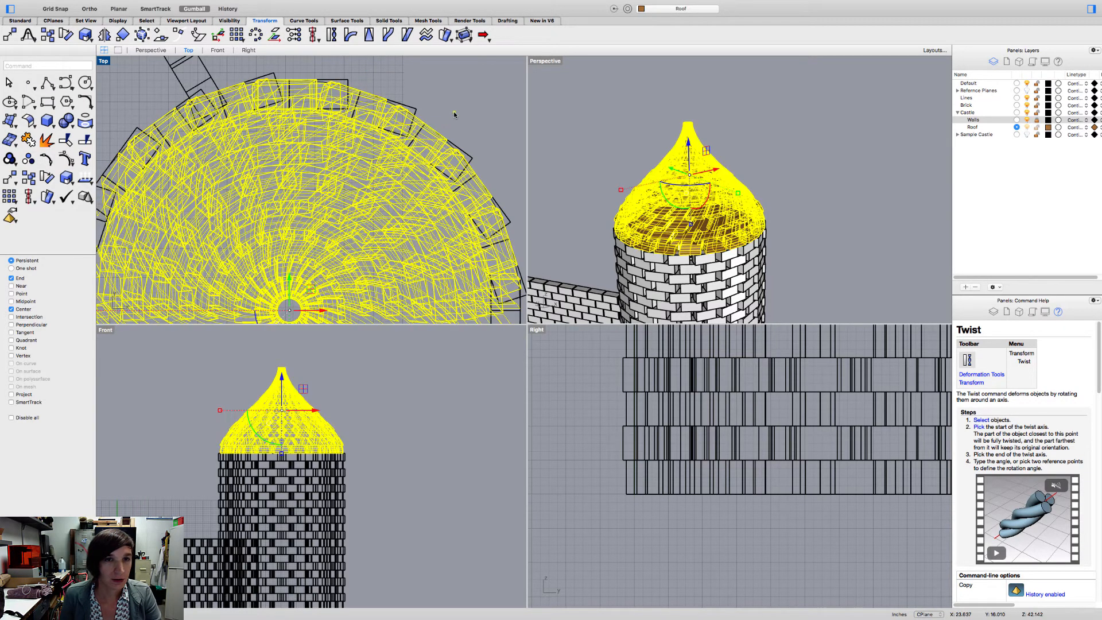
pyautogui.click(588, 137)
# - Examine the twisted roof bricks up close and from afar in the perspective, front and top views
pyautogui.scroll(5, 697, 192)
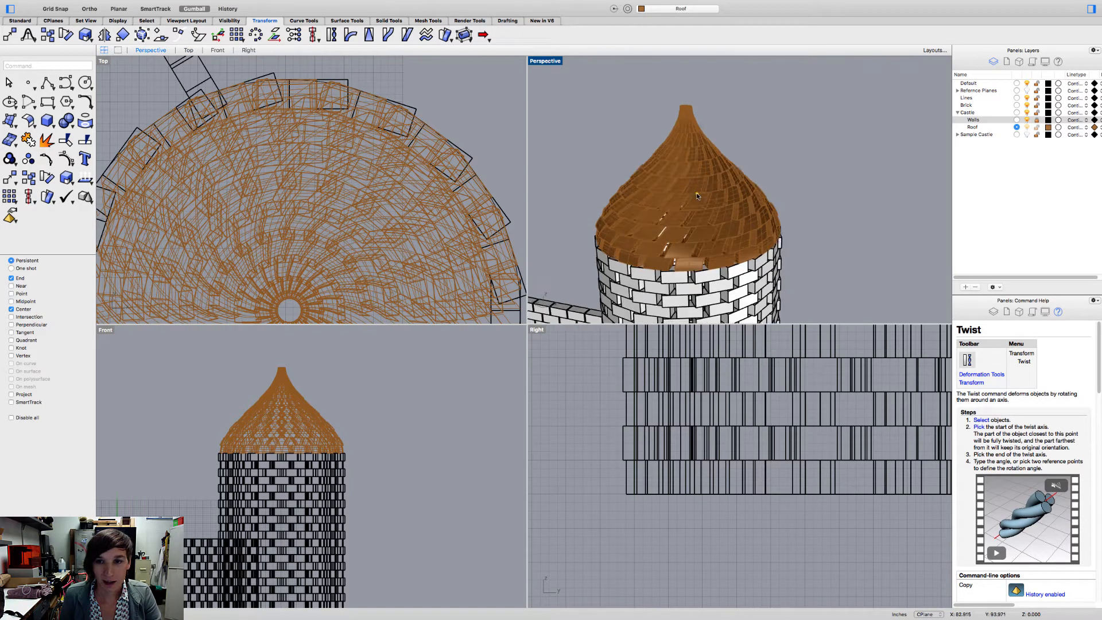
pyautogui.scroll(-5, 698, 198)
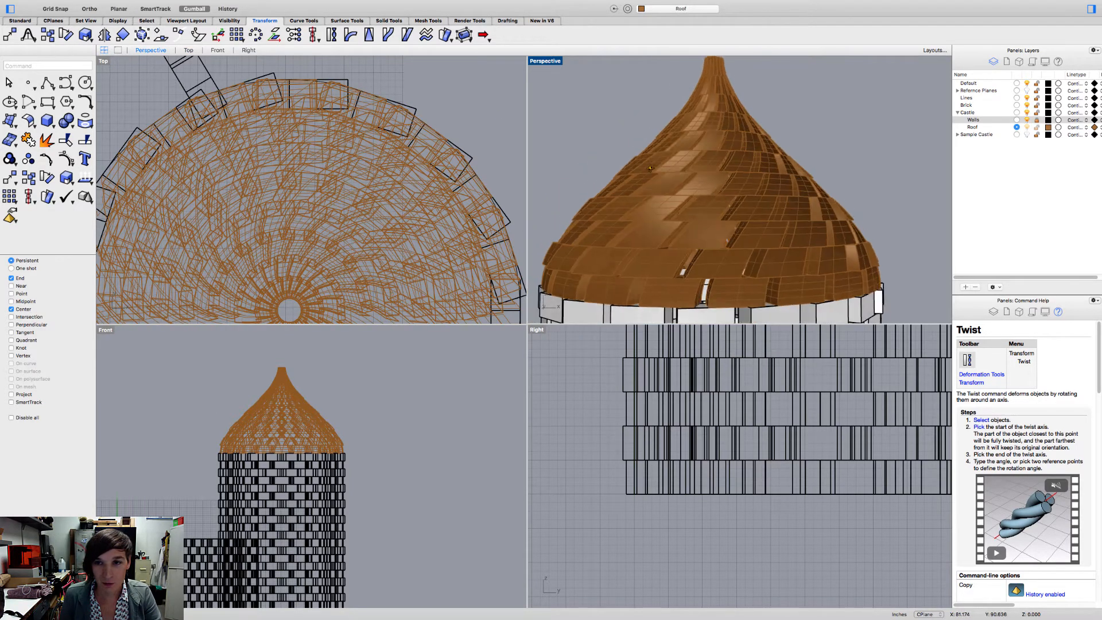
pyautogui.moveTo(603, 163); pyautogui.dragTo(534, 192, button='right')
pyautogui.scroll(-5, 537, 191)
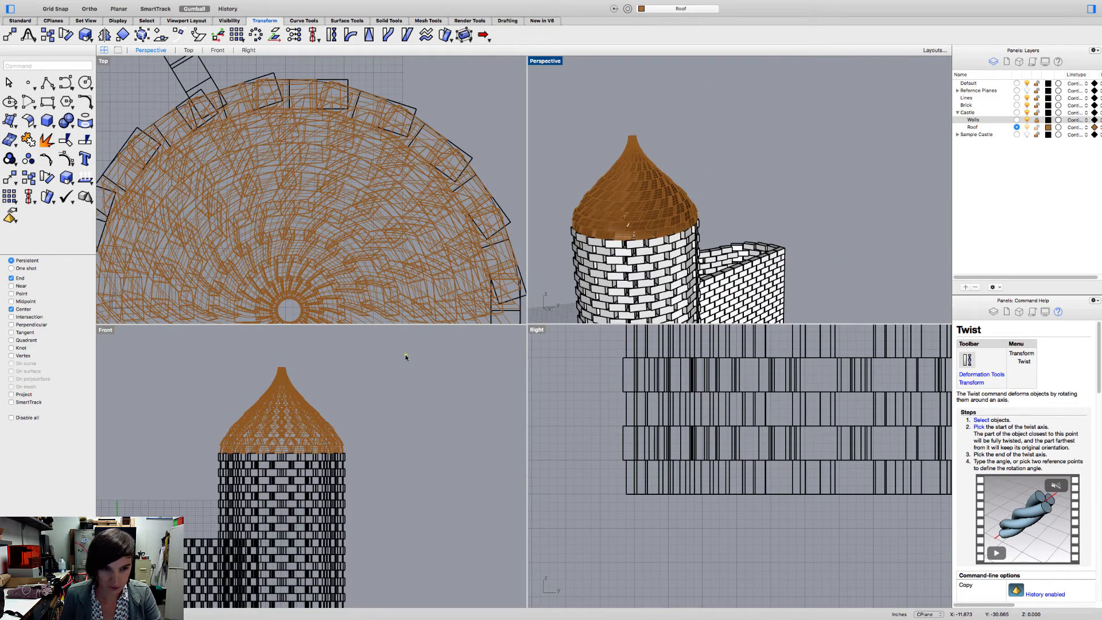
pyautogui.scroll(-2, 404, 355)
pyautogui.moveTo(316, 439); pyautogui.dragTo(388, 426, button='right')
pyautogui.scroll(5, 394, 404)
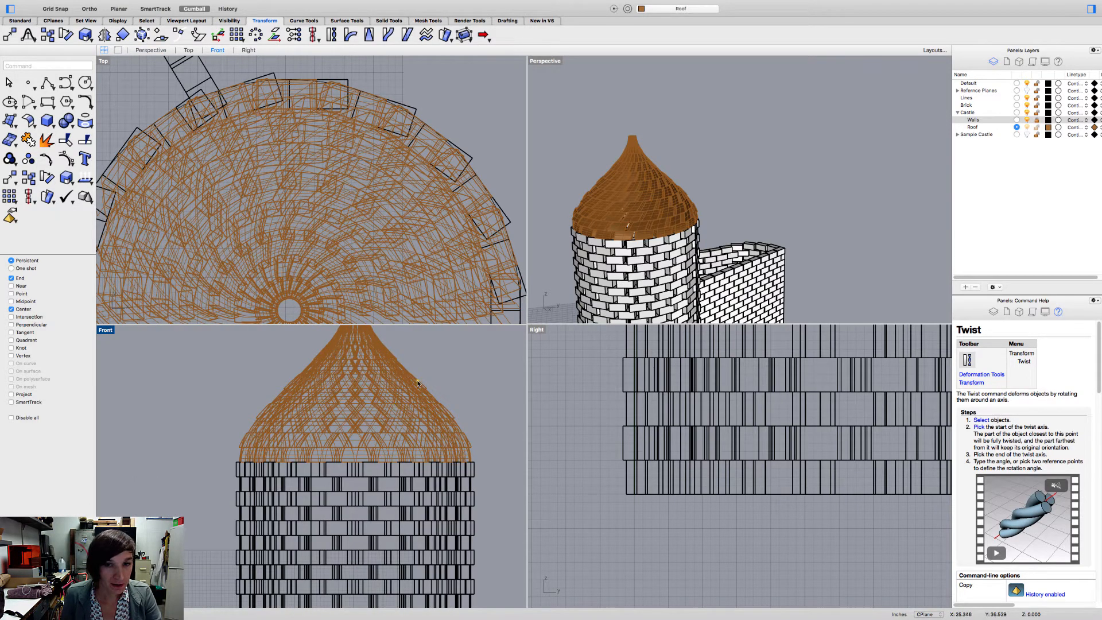
pyautogui.moveTo(331, 276); pyautogui.dragTo(368, 191, button='right')
pyautogui.scroll(-2, 342, 213)
pyautogui.scroll(-4, 346, 200)
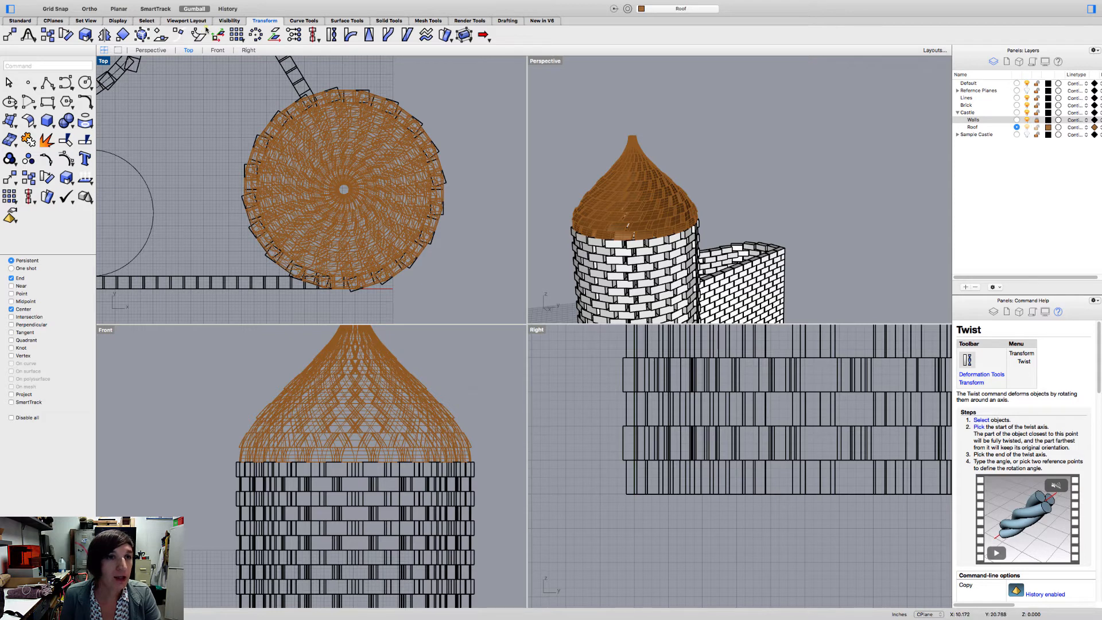
pyautogui.click(294, 145)
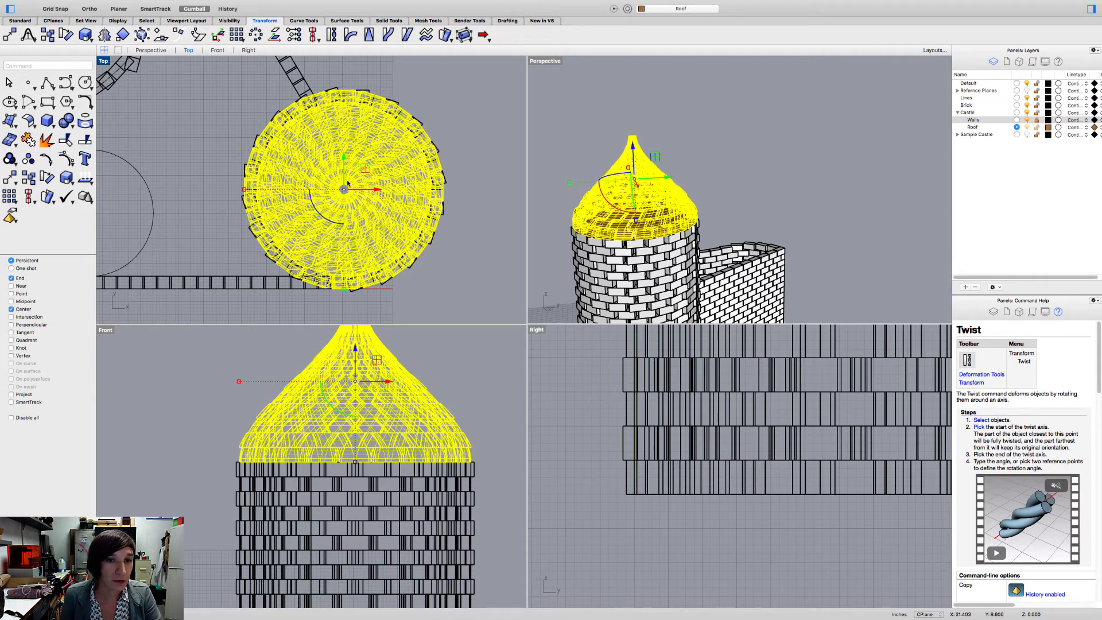
pyautogui.click(464, 122)
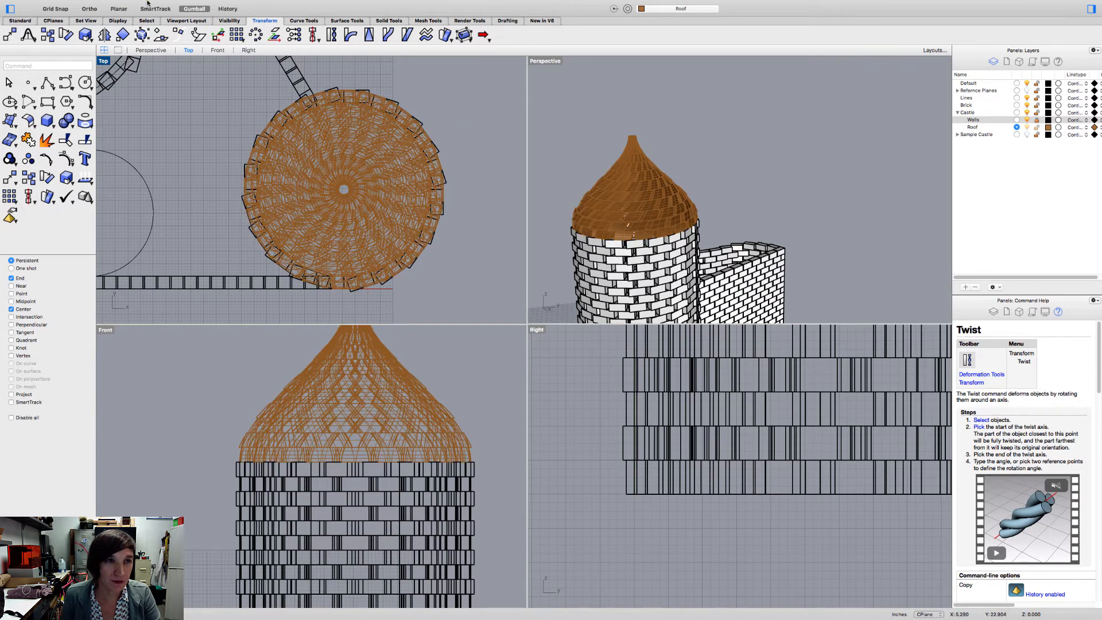
# - Start a 2-D scale on the twisted roof in the top view, with its base point at the center of the tower circle
pyautogui.moveTo(273, 6)
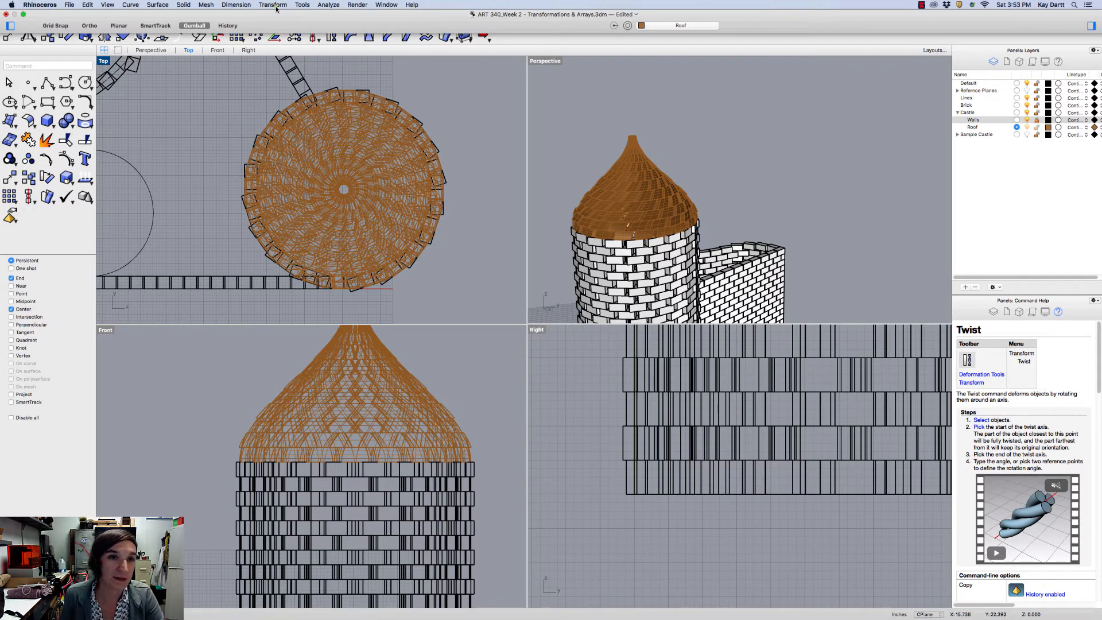
pyautogui.click(273, 5)
pyautogui.moveTo(288, 52)
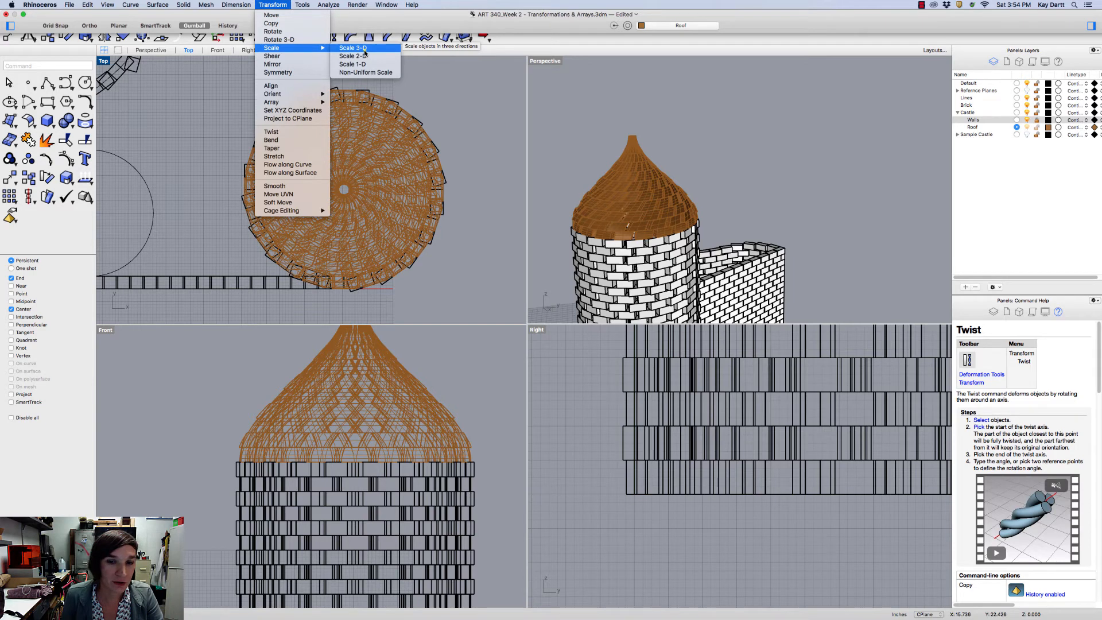
pyautogui.click(352, 56)
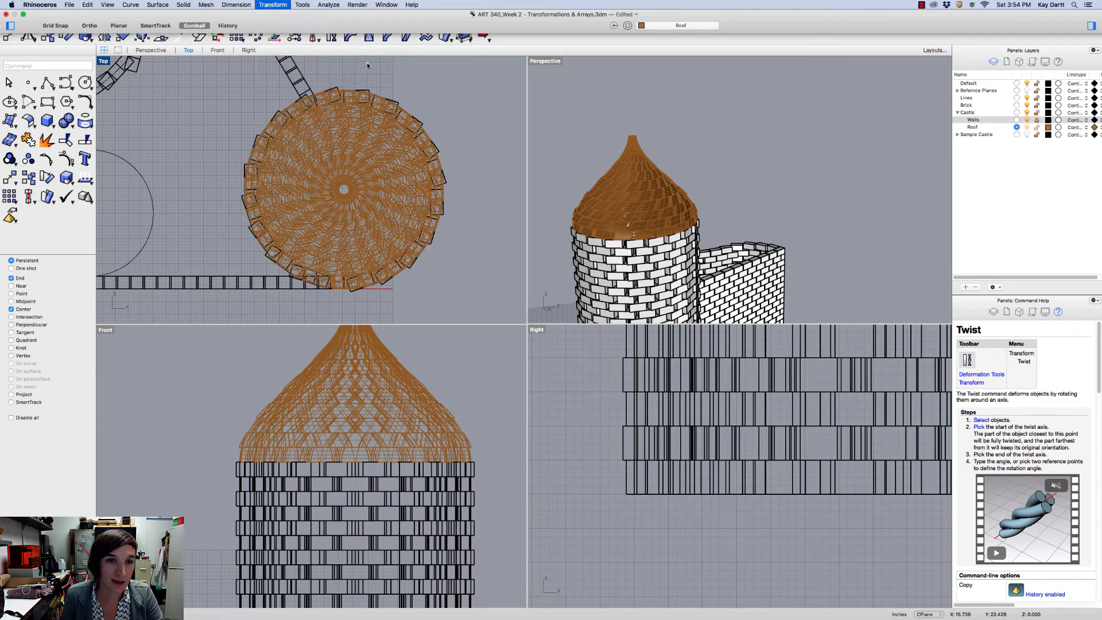
pyautogui.moveTo(350, 394); pyautogui.dragTo(334, 428, button='right')
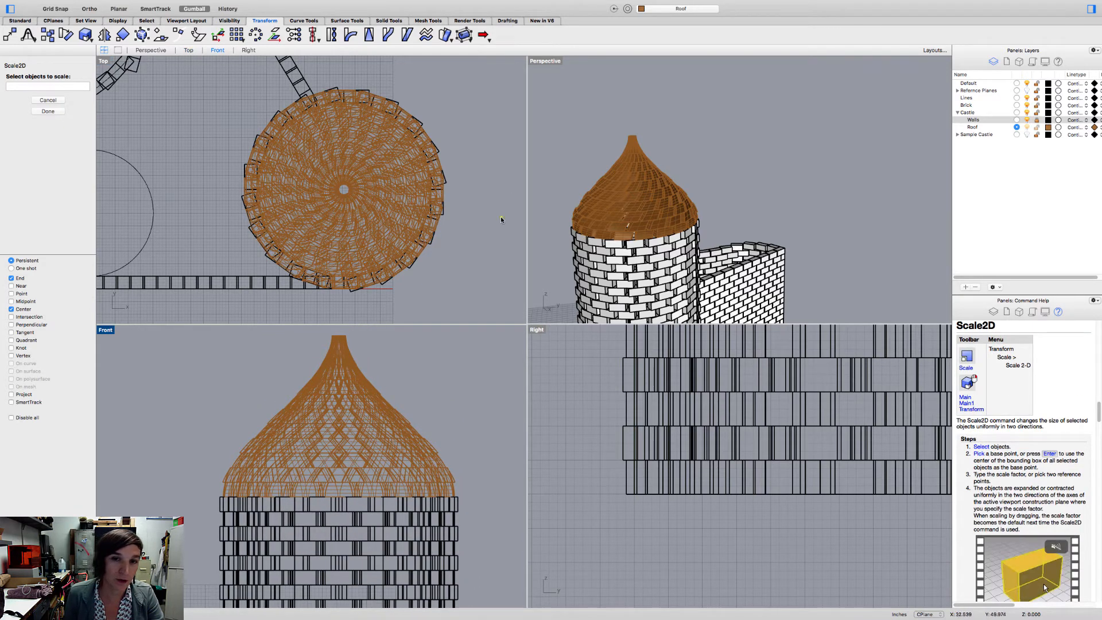
pyautogui.click(302, 152)
pyautogui.press('Return')
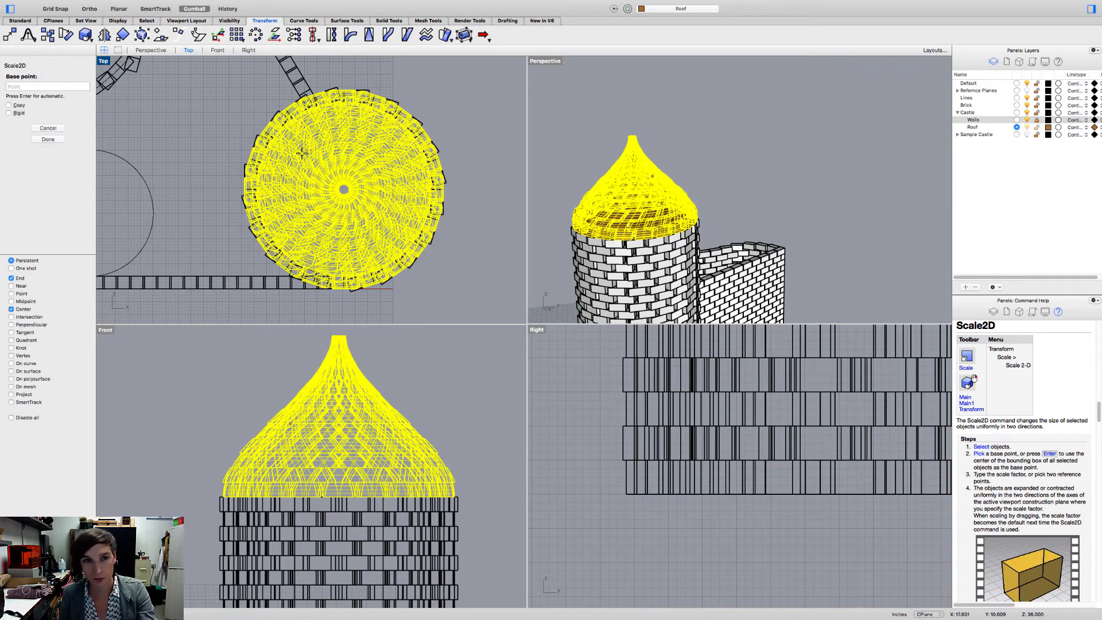
pyautogui.scroll(5, 286, 153)
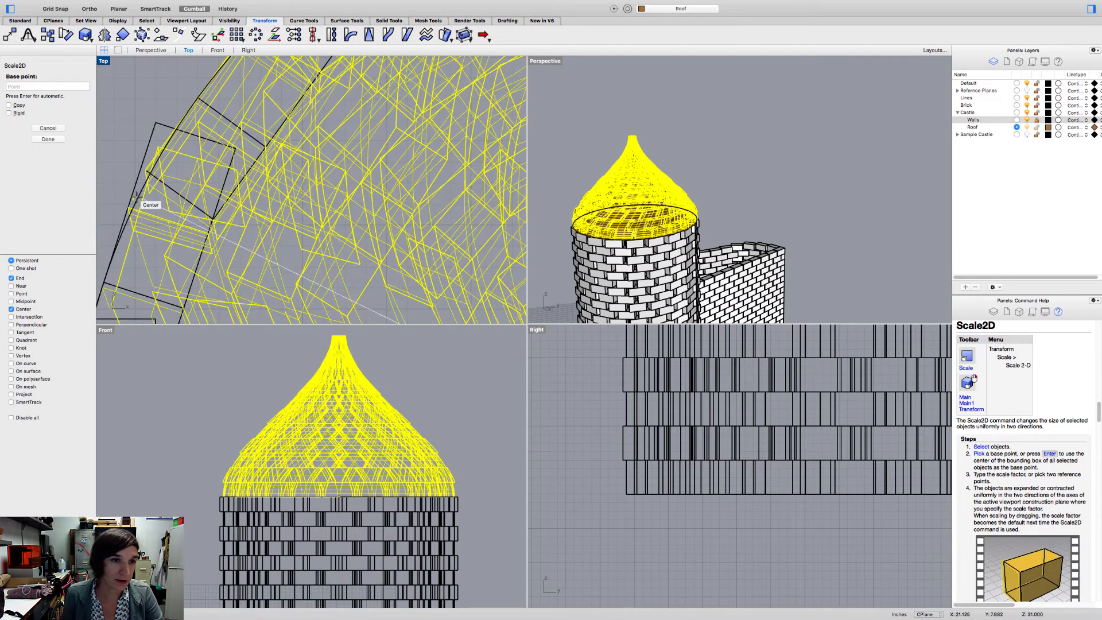
pyautogui.click(135, 198)
# - Scale the roof outward past the tower wall, from a reference distance of about 8.0 in to about 8.65 in, and deselect it
pyautogui.scroll(-5, 340, 154)
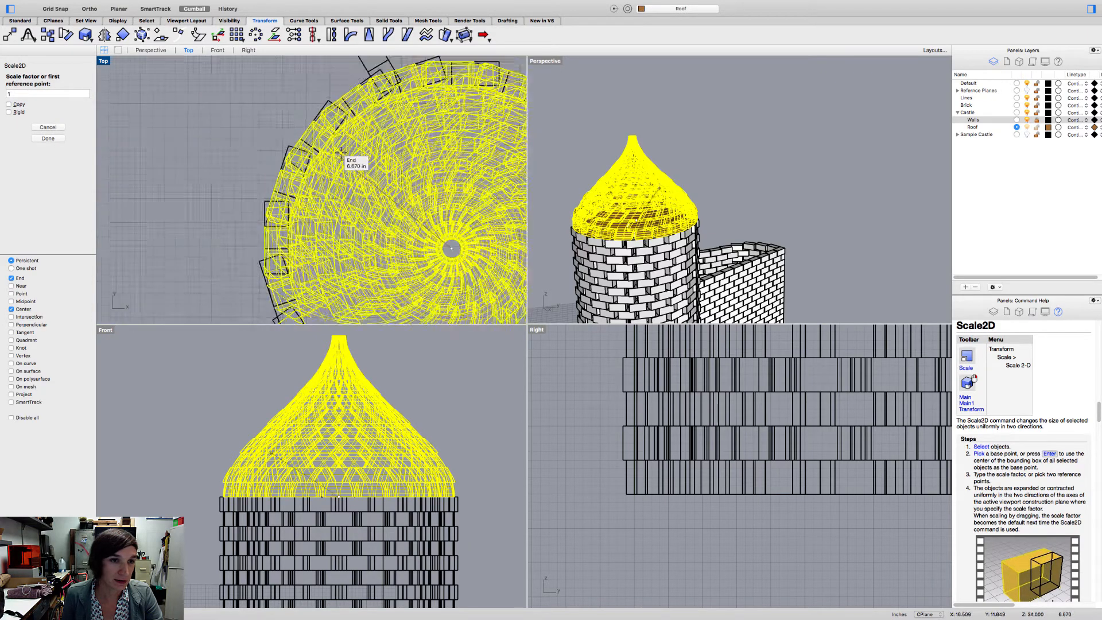
pyautogui.scroll(-4, 340, 154)
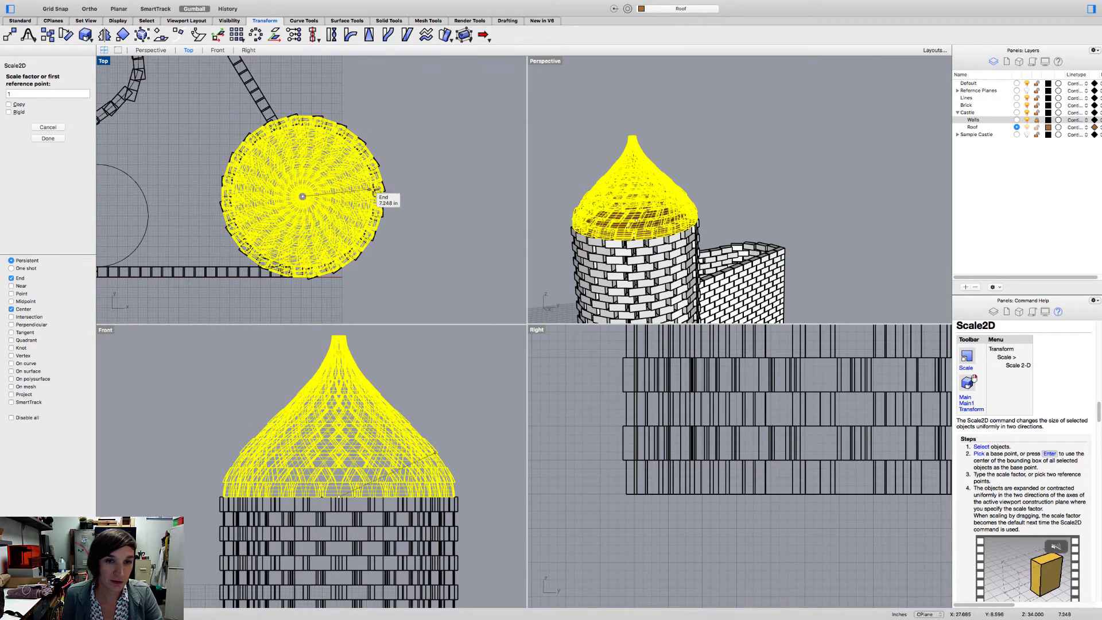
pyautogui.scroll(5, 378, 191)
pyautogui.press('F8')
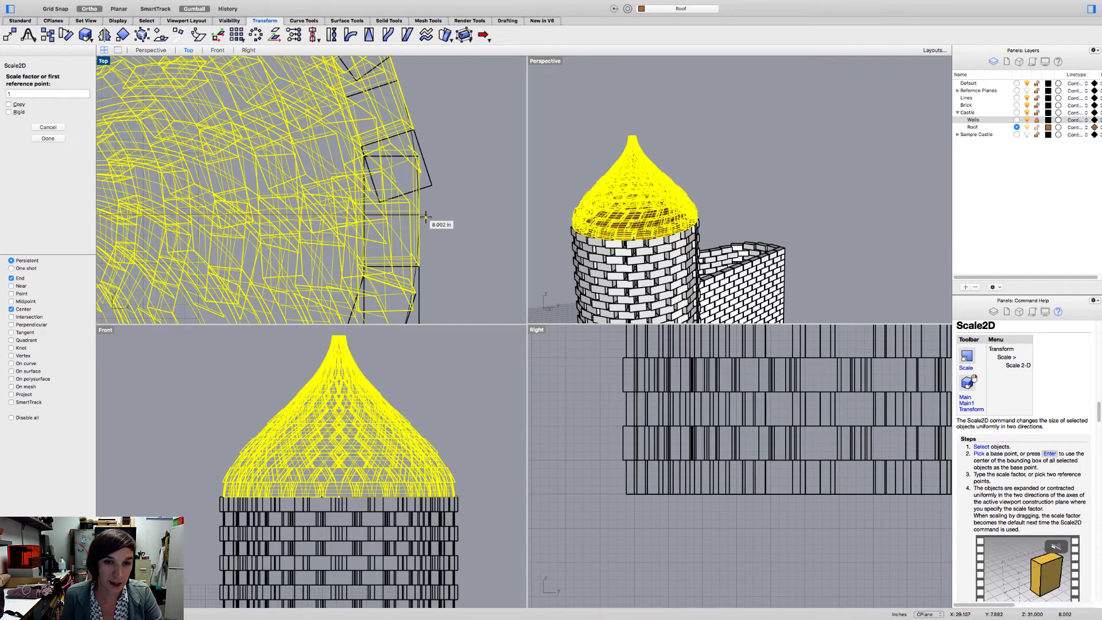
pyautogui.click(426, 216)
pyautogui.press('F8')
pyautogui.scroll(-6, 430, 218)
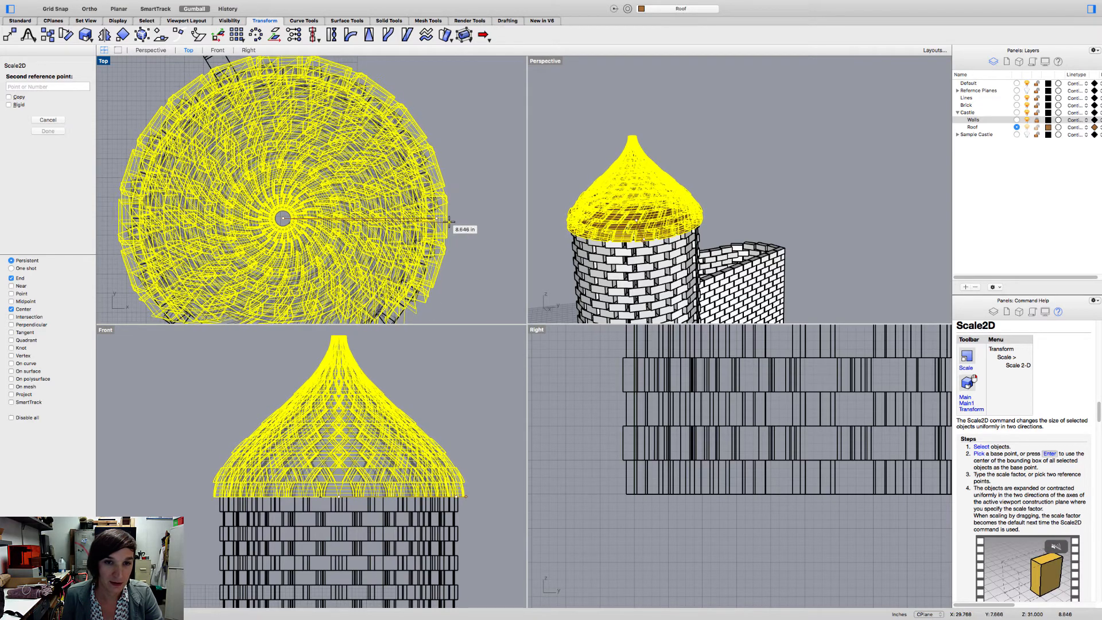
pyautogui.click(450, 220)
pyautogui.click(465, 230)
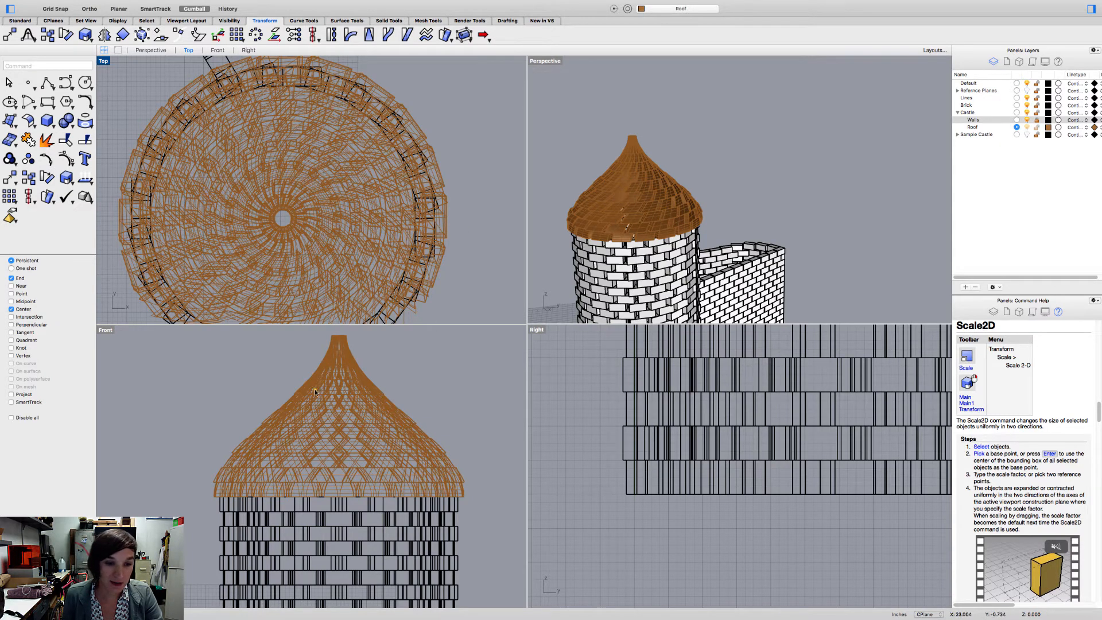
# - Examine how the enlarged roof overhangs the tower's brick wall in the perspective and top views
pyautogui.moveTo(662, 236); pyautogui.dragTo(617, 155, button='right')
pyautogui.scroll(1, 675, 228)
pyautogui.scroll(8, 674, 226)
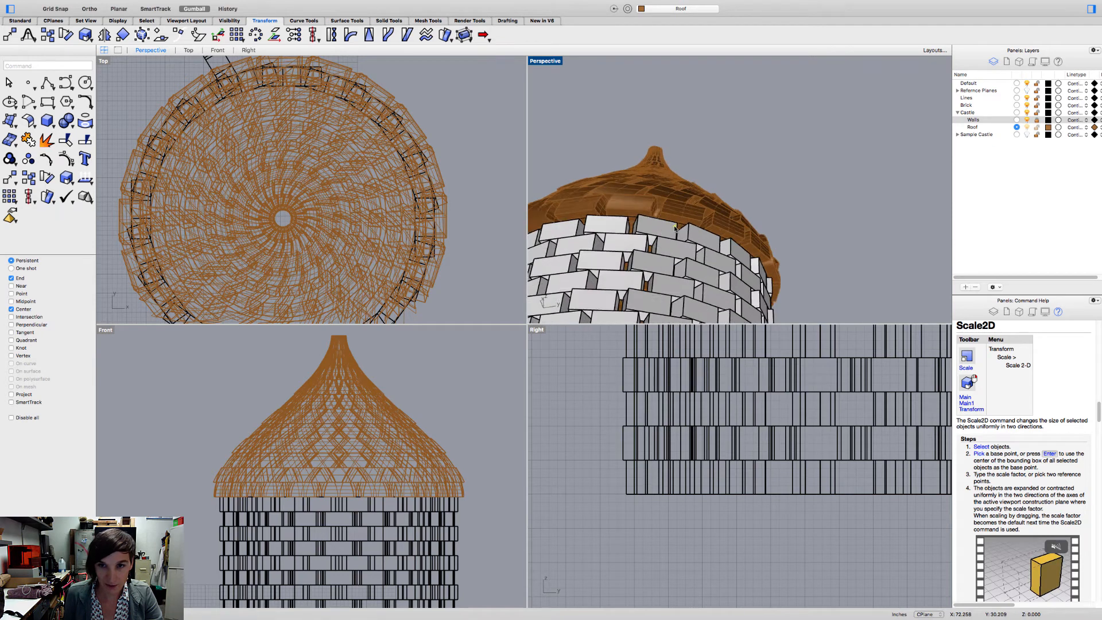
pyautogui.moveTo(675, 227); pyautogui.dragTo(561, 257, button='right')
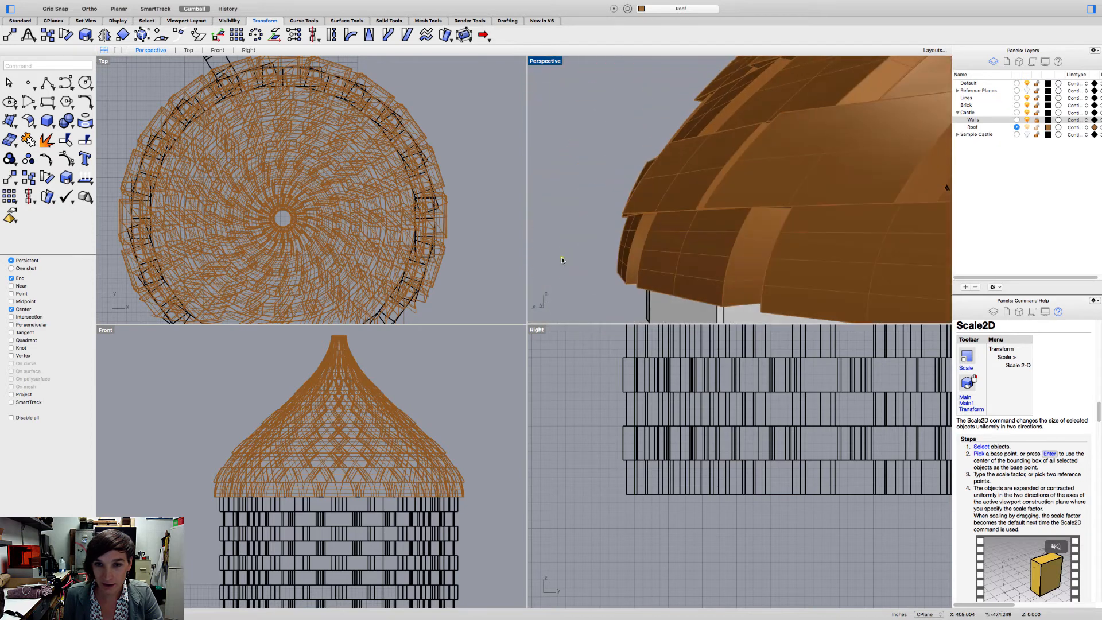
pyautogui.scroll(-8, 563, 257)
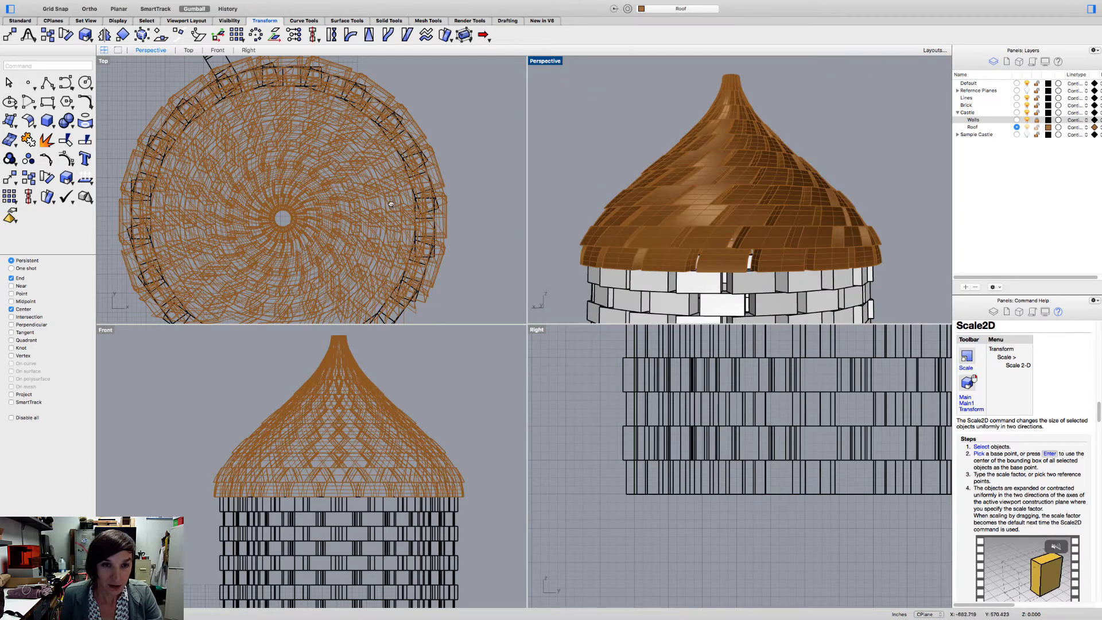
pyautogui.moveTo(391, 204); pyautogui.dragTo(365, 208, button='right')
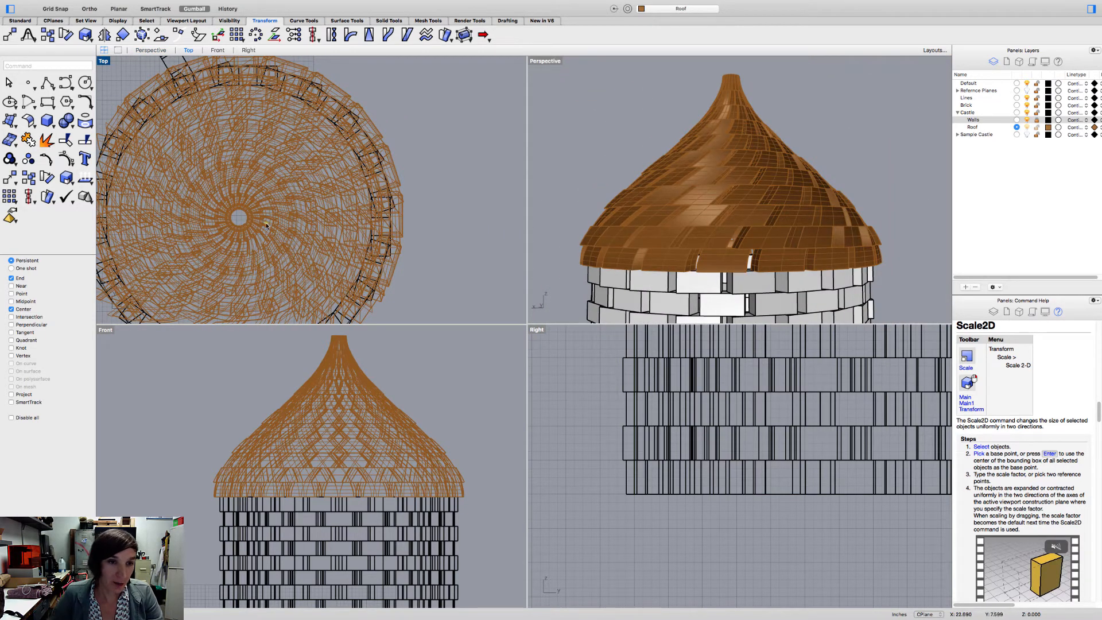
pyautogui.scroll(-10, 614, 211)
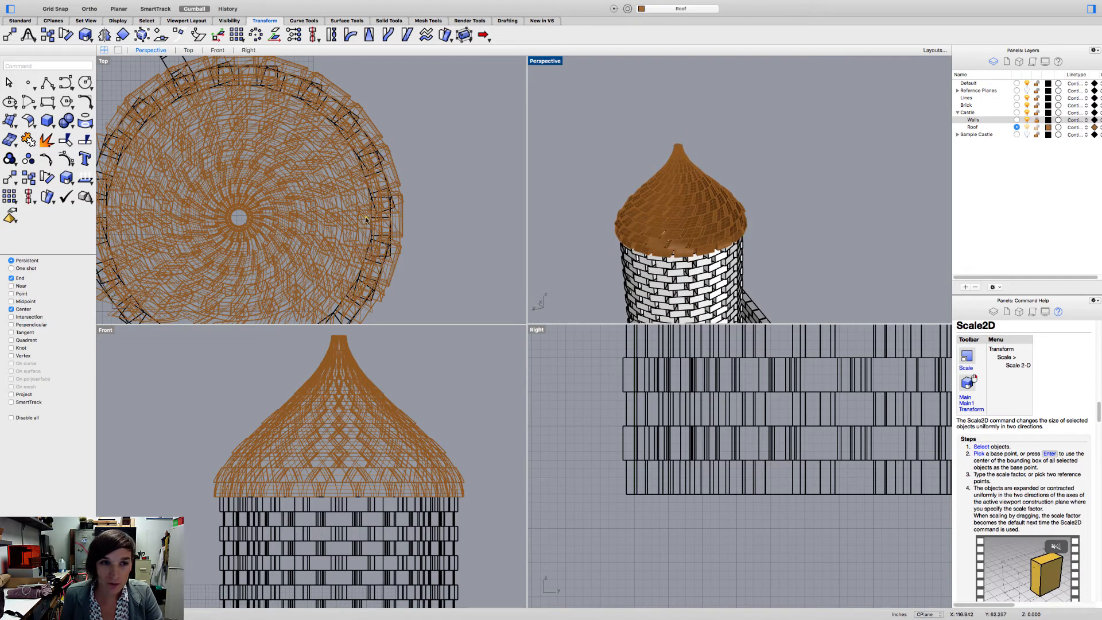
pyautogui.scroll(-10, 368, 216)
pyautogui.moveTo(374, 212); pyautogui.dragTo(411, 237, button='right')
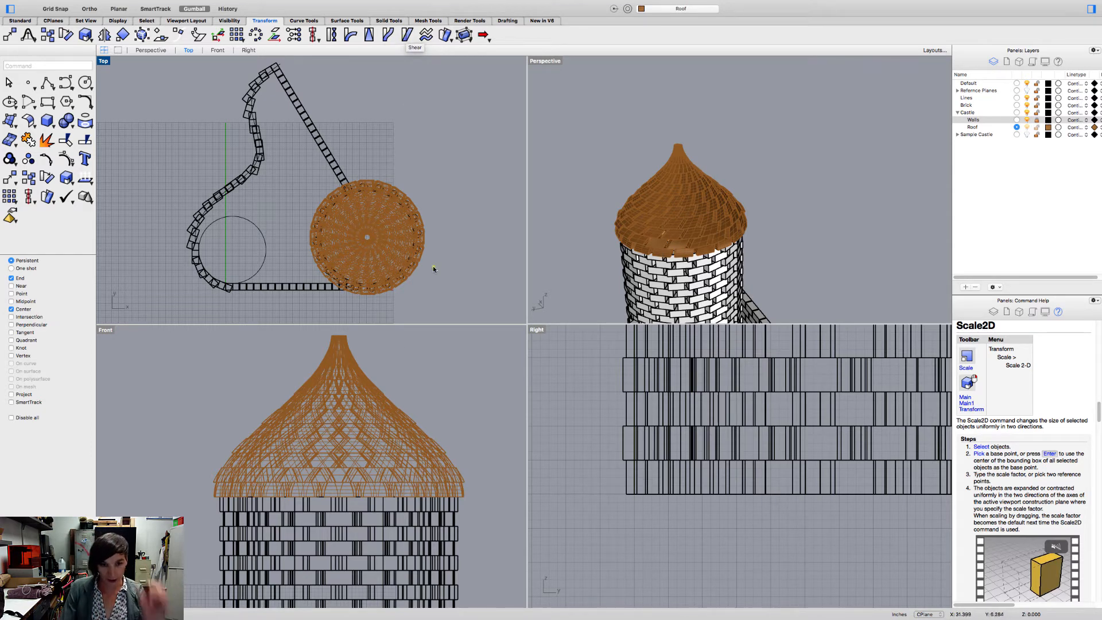
# - Start a Shear on the enlarged roof, placing its origin point at the center of the tower circle
pyautogui.scroll(-4, 381, 370)
pyautogui.moveTo(385, 225); pyautogui.dragTo(358, 247, button='right')
pyautogui.click(363, 390)
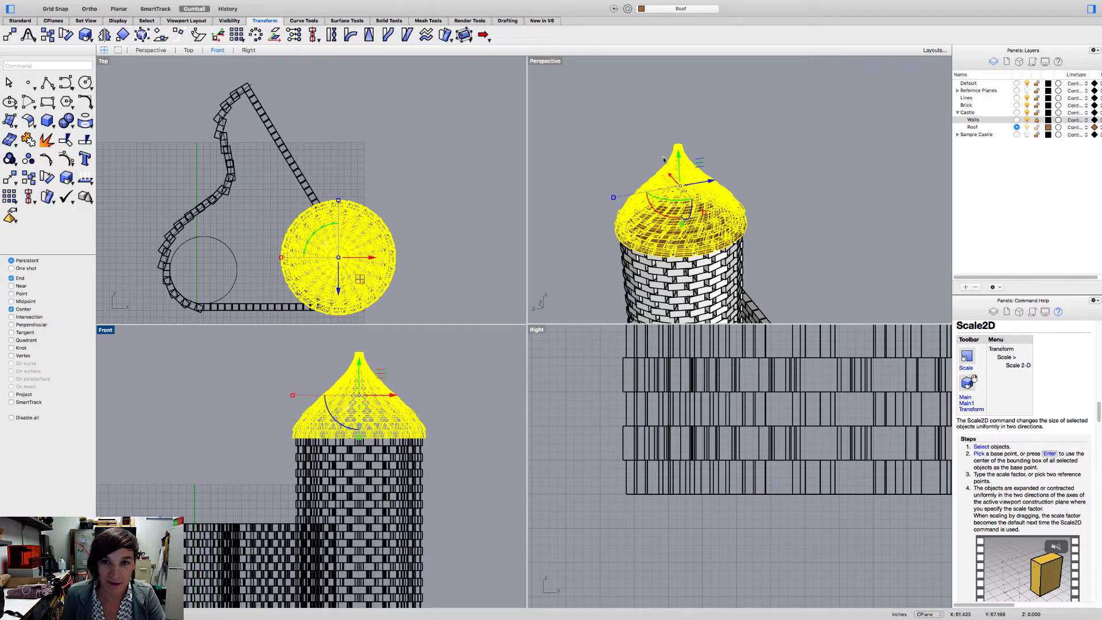
pyautogui.click(406, 36)
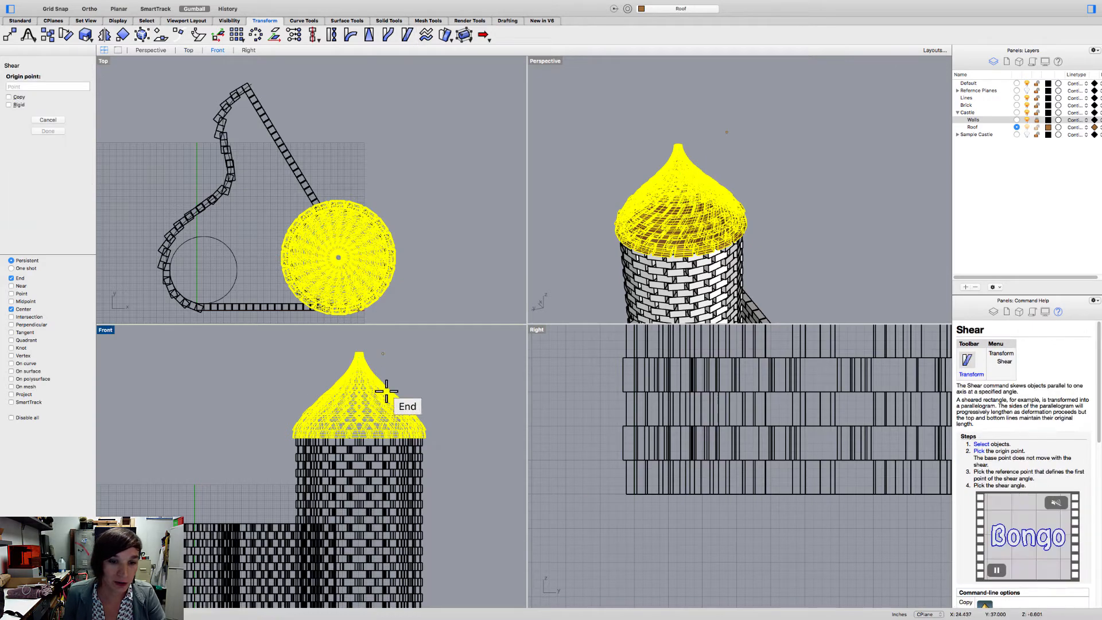
pyautogui.scroll(6, 296, 253)
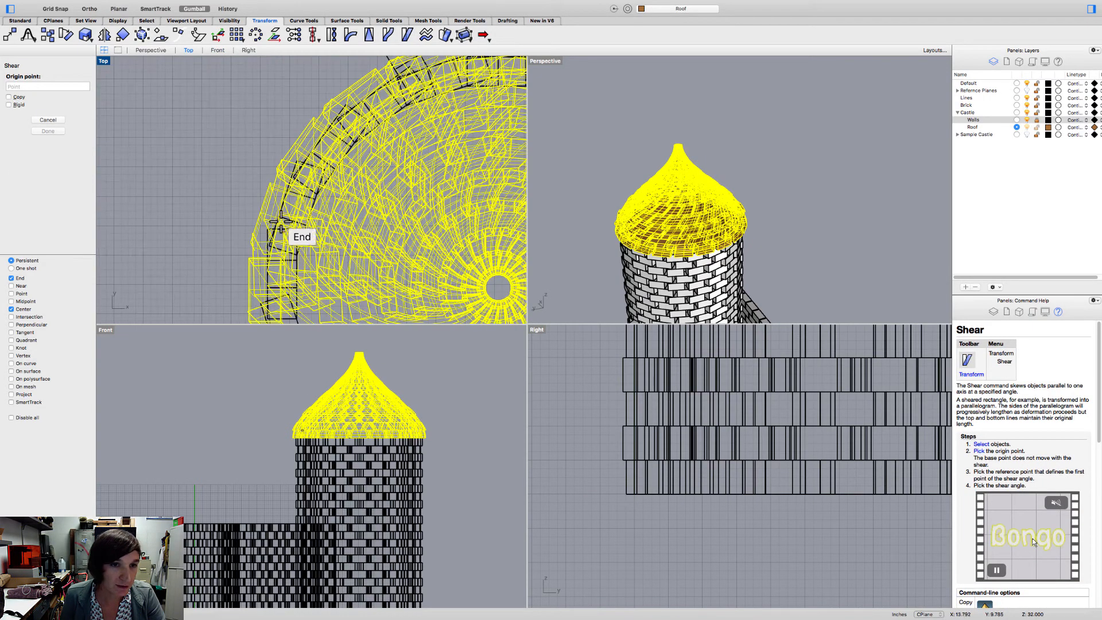
pyautogui.scroll(4, 278, 258)
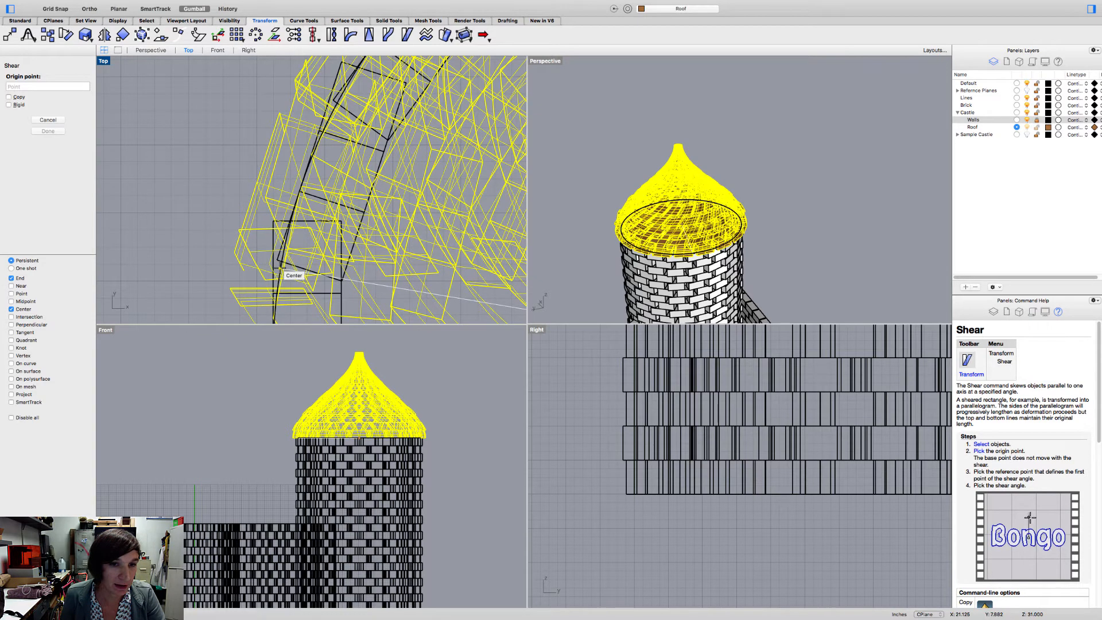
pyautogui.click(282, 268)
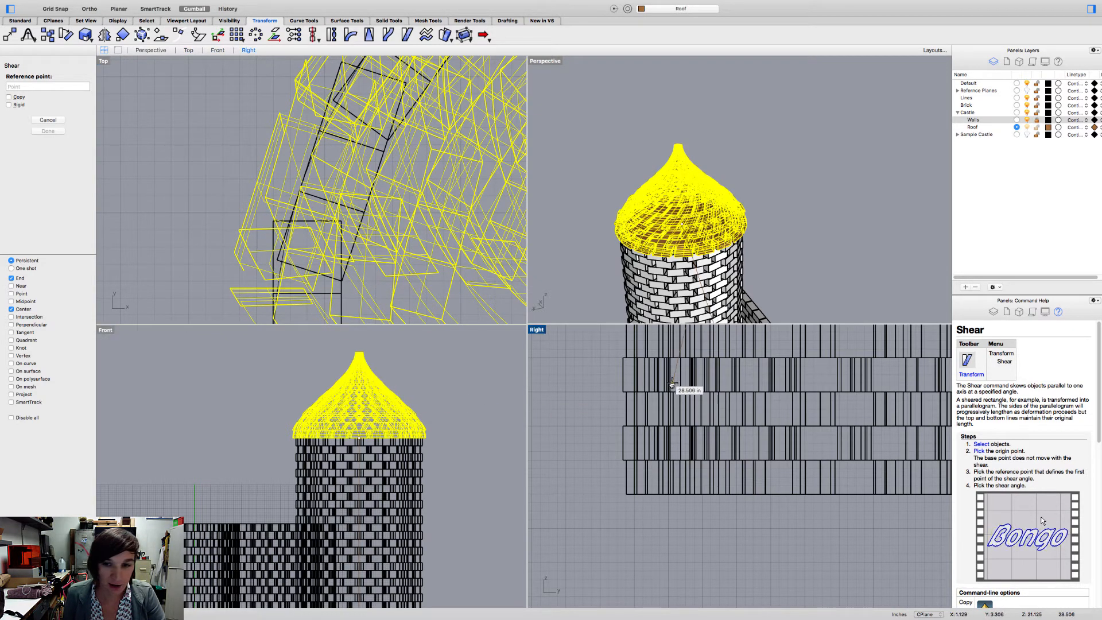
# - Set the shear's reference point at the end point on the roof's tip in the right view
pyautogui.scroll(-5, 672, 384)
pyautogui.scroll(5, 660, 367)
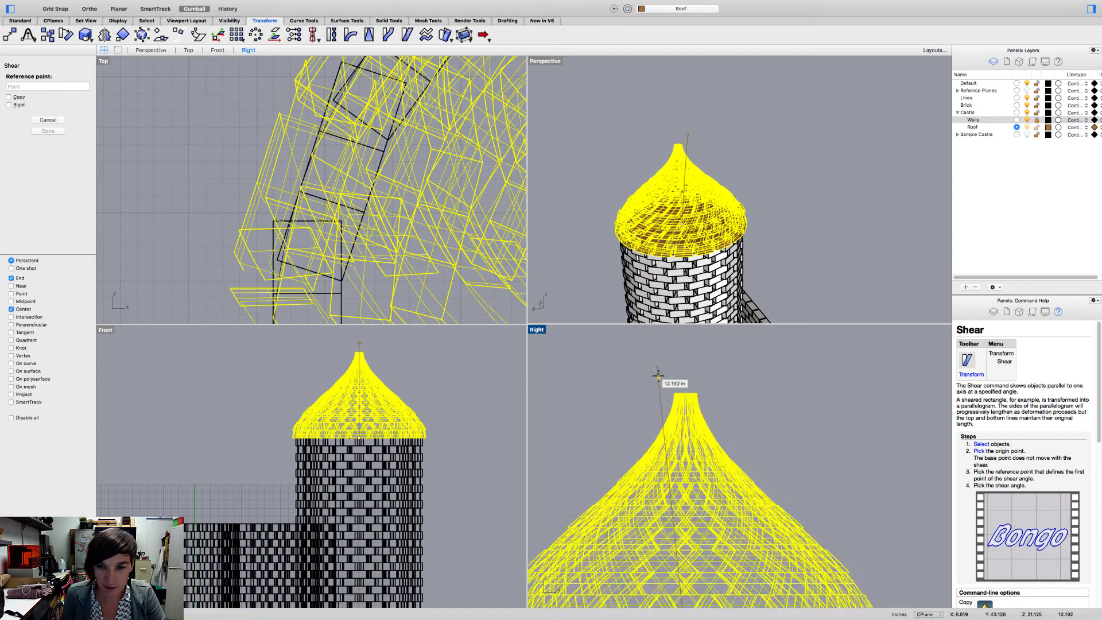
pyautogui.scroll(8, 658, 376)
pyautogui.moveTo(710, 394); pyautogui.dragTo(641, 352, button='right')
pyautogui.press('shift')
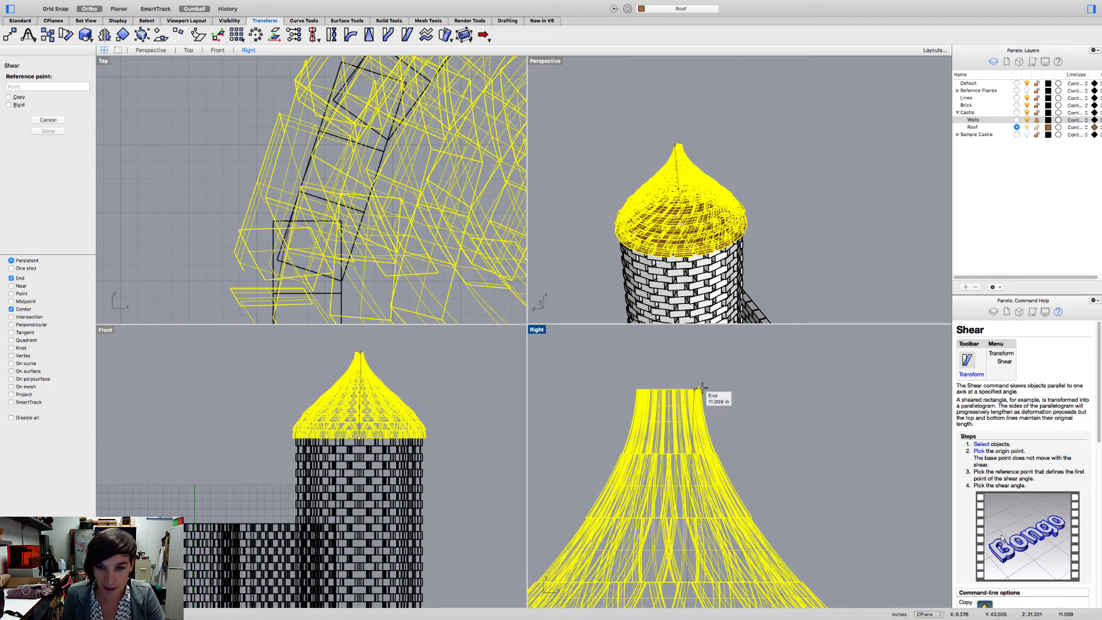
pyautogui.scroll(-6, 703, 389)
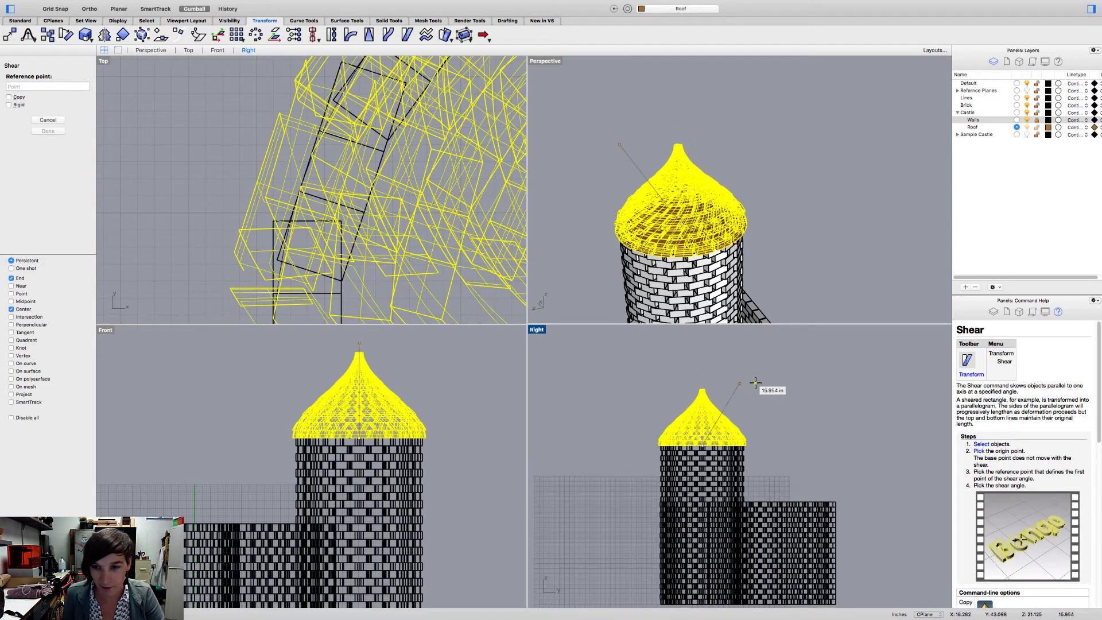
pyautogui.scroll(5, 704, 383)
pyautogui.press('shift')
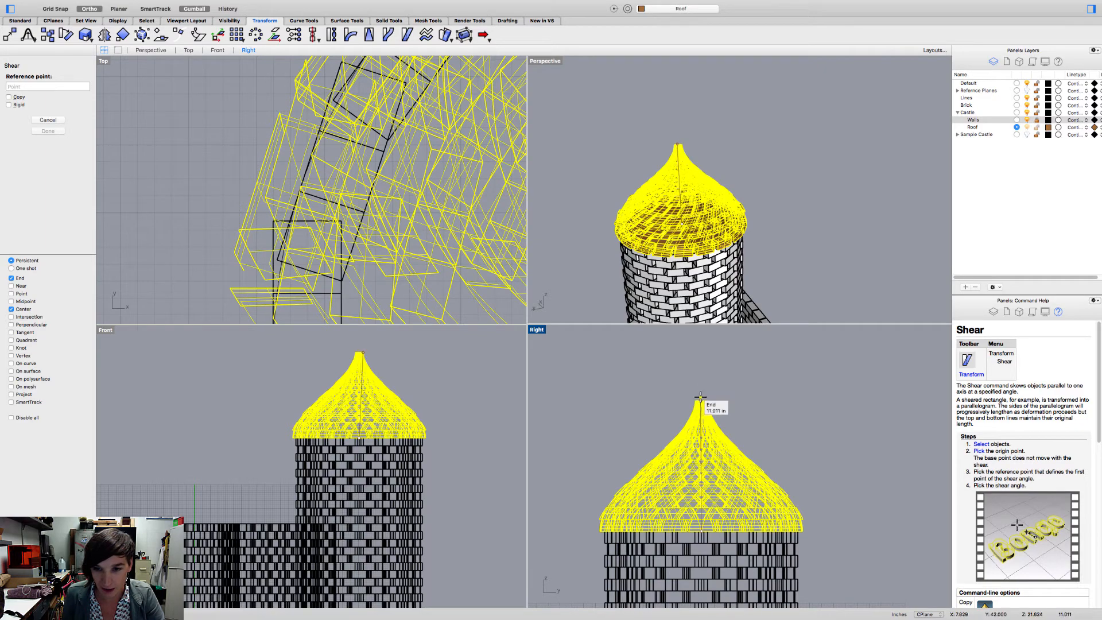
pyautogui.click(701, 394)
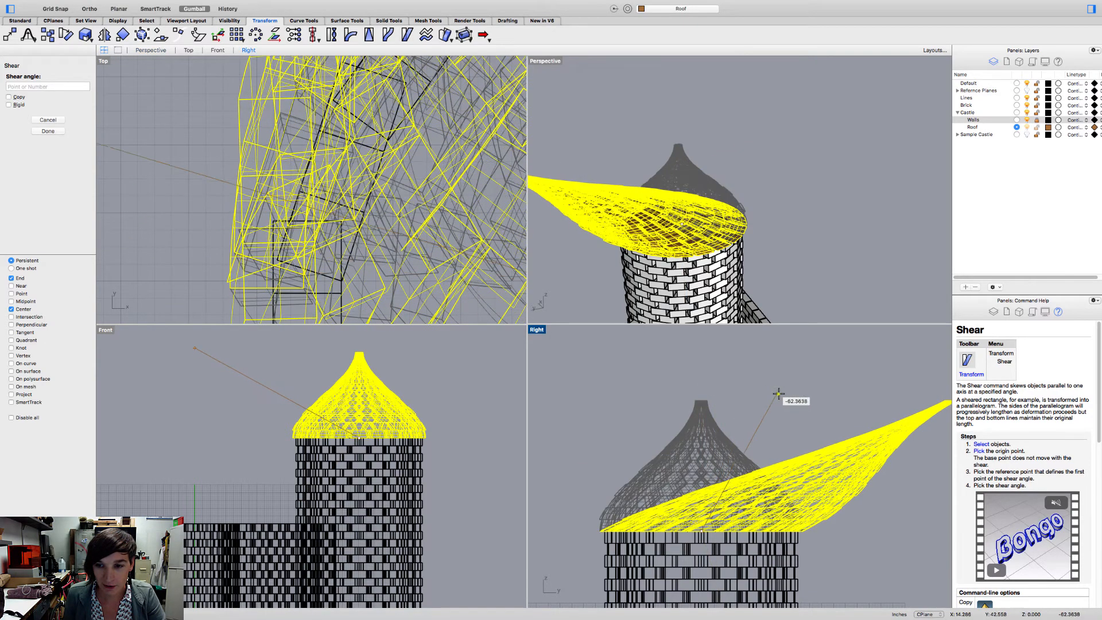
# - Shear the roof sideways by about -13 degrees, picking the angle in the top view, and deselect it
pyautogui.scroll(-12, 450, 189)
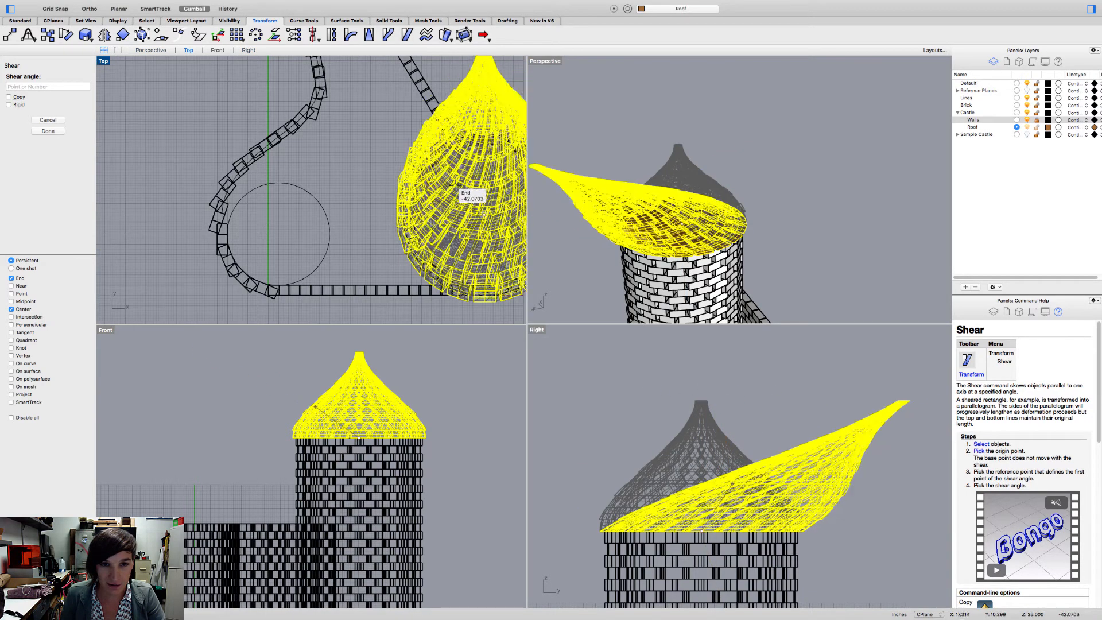
pyautogui.moveTo(456, 185); pyautogui.dragTo(364, 225, button='right')
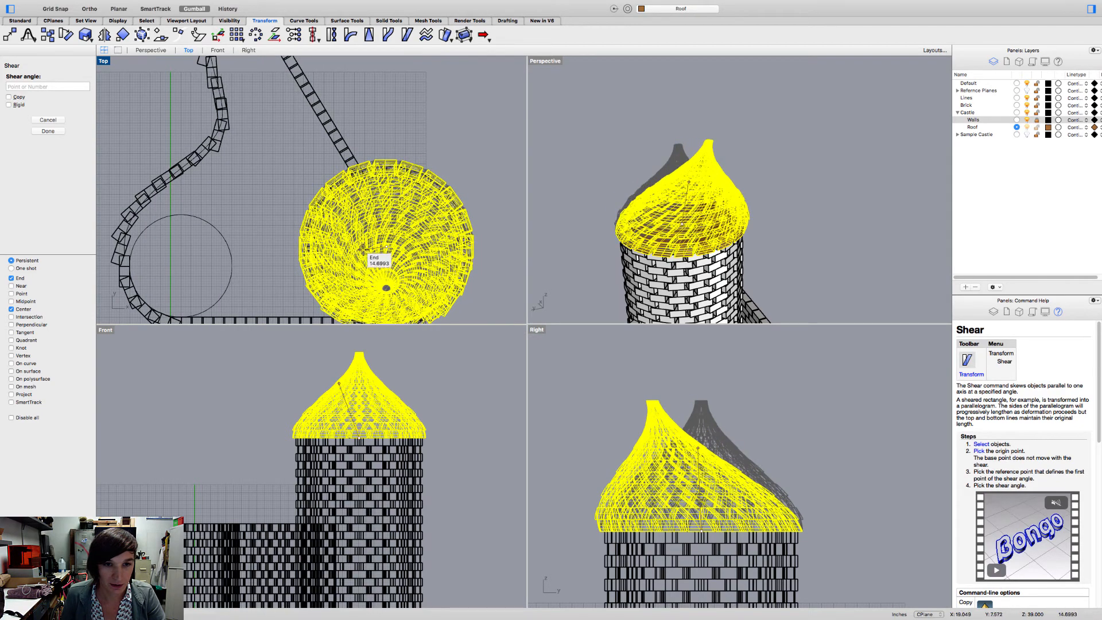
pyautogui.press('shift')
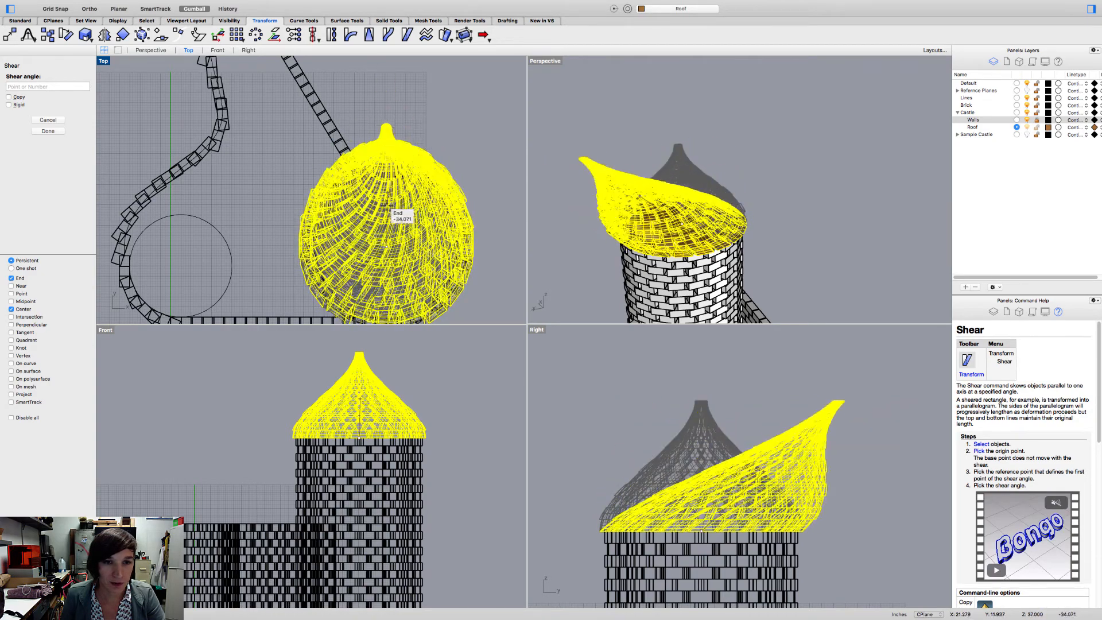
pyautogui.scroll(3, 388, 237)
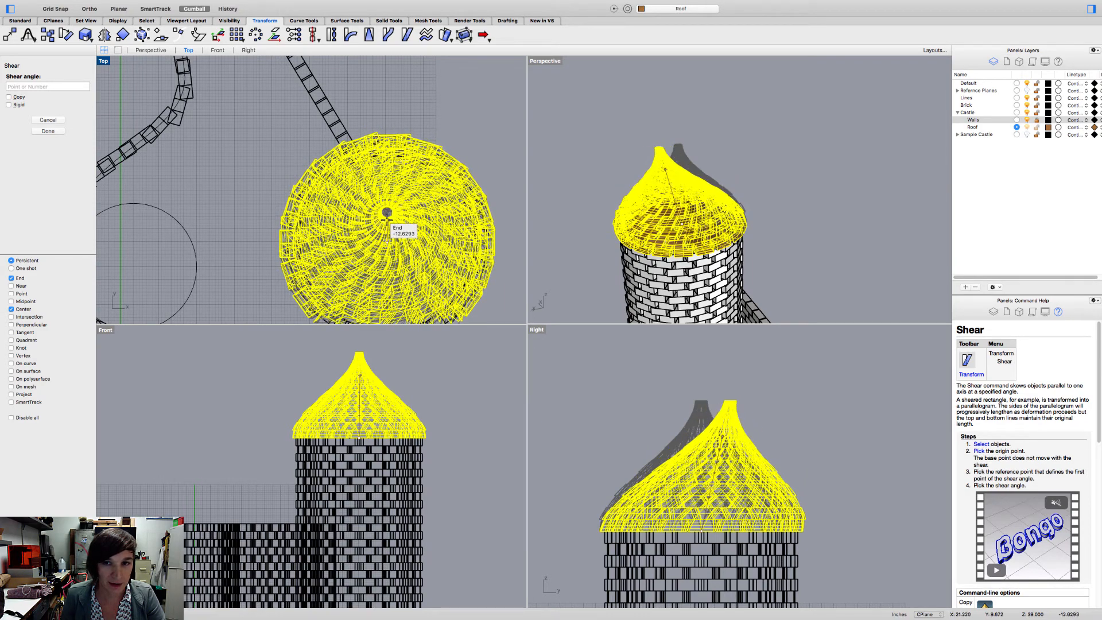
pyautogui.click(388, 220)
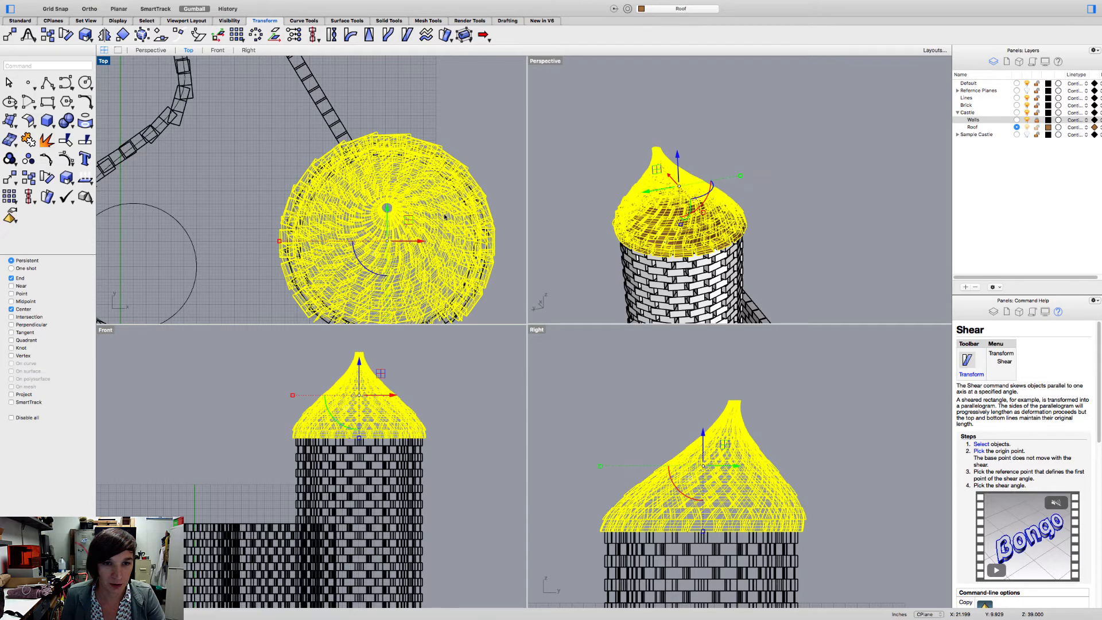
pyautogui.click(569, 215)
# - Examine the sheared roof and the castle walls from several angles in the perspective and top views
pyautogui.moveTo(600, 222); pyautogui.dragTo(485, 221, button='right')
pyautogui.scroll(-10, 486, 221)
pyautogui.scroll(-5, 644, 247)
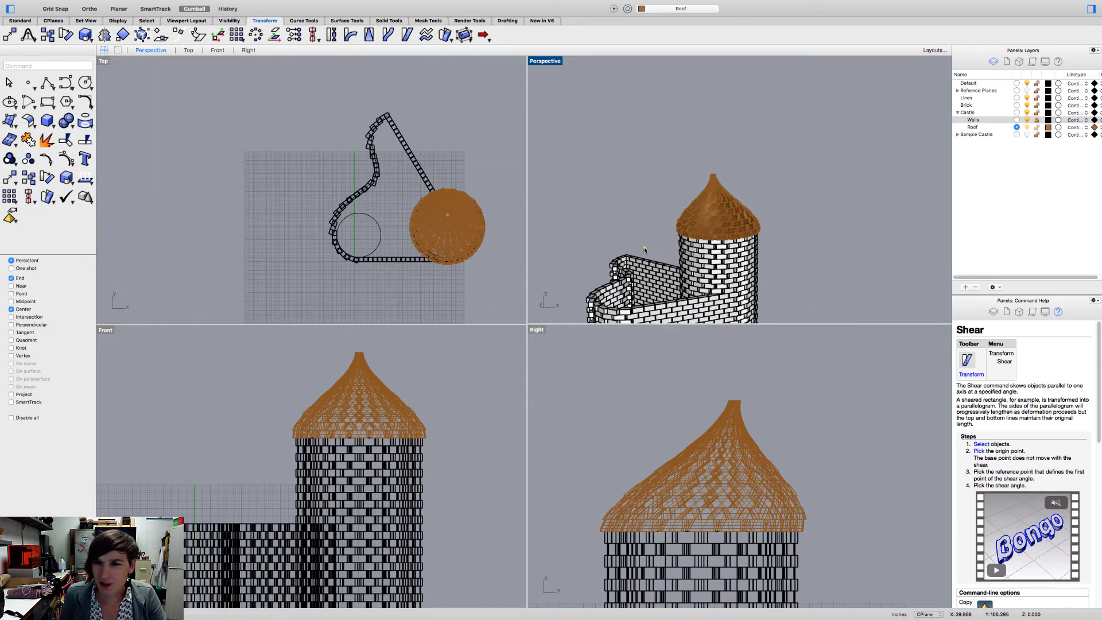
pyautogui.moveTo(658, 256); pyautogui.dragTo(735, 245, button='right')
pyautogui.scroll(8, 686, 236)
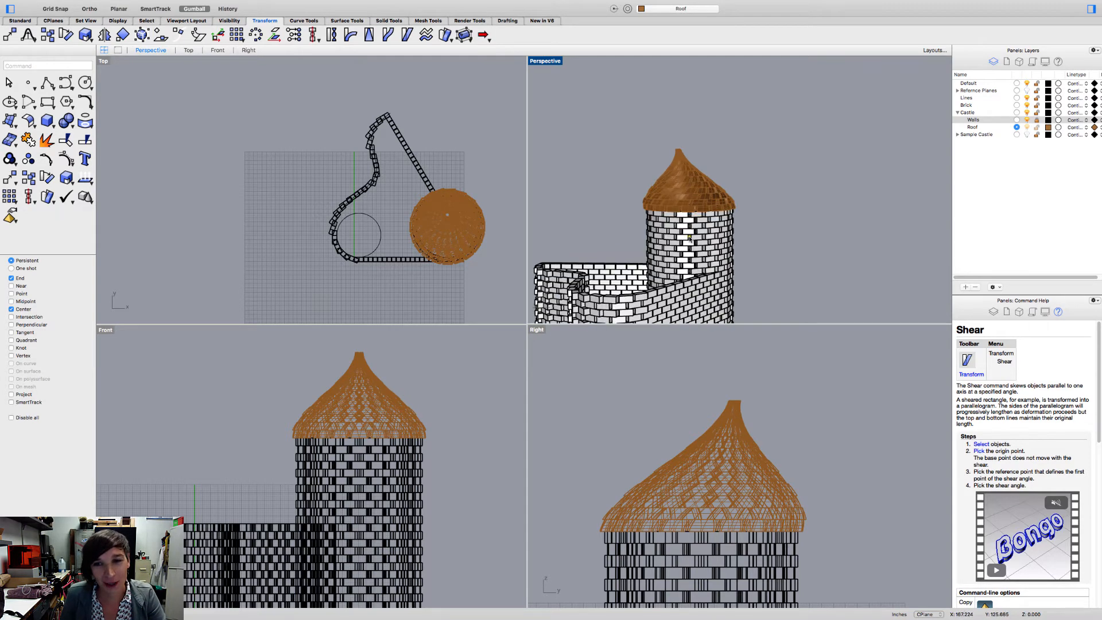
pyautogui.scroll(-8, 689, 238)
pyautogui.moveTo(688, 237); pyautogui.dragTo(566, 270, button='right')
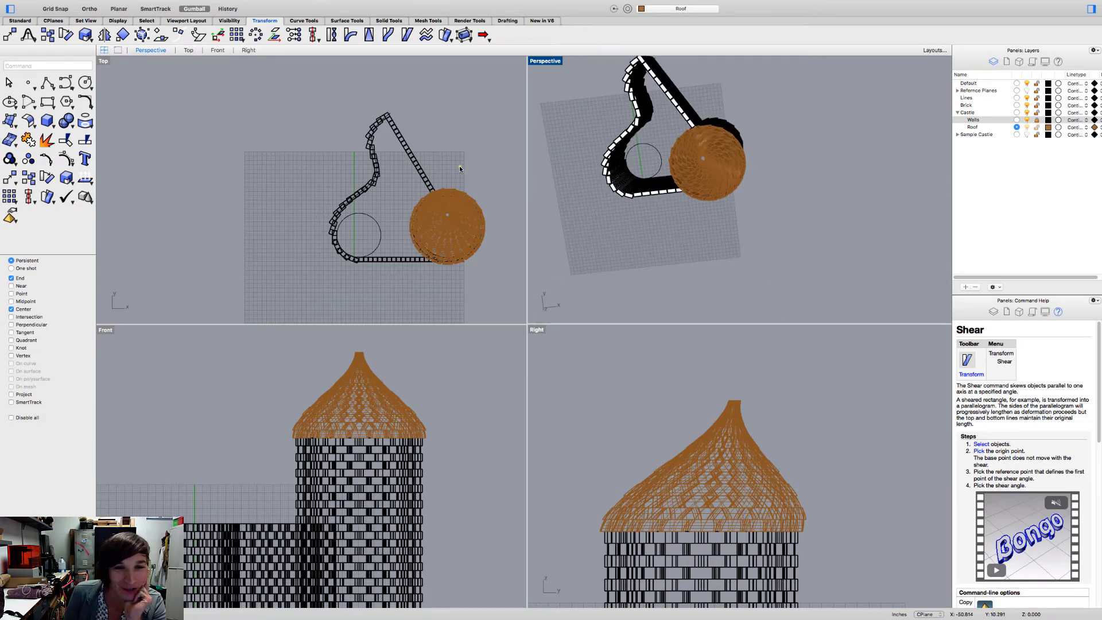
pyautogui.moveTo(459, 168); pyautogui.dragTo(385, 197, button='right')
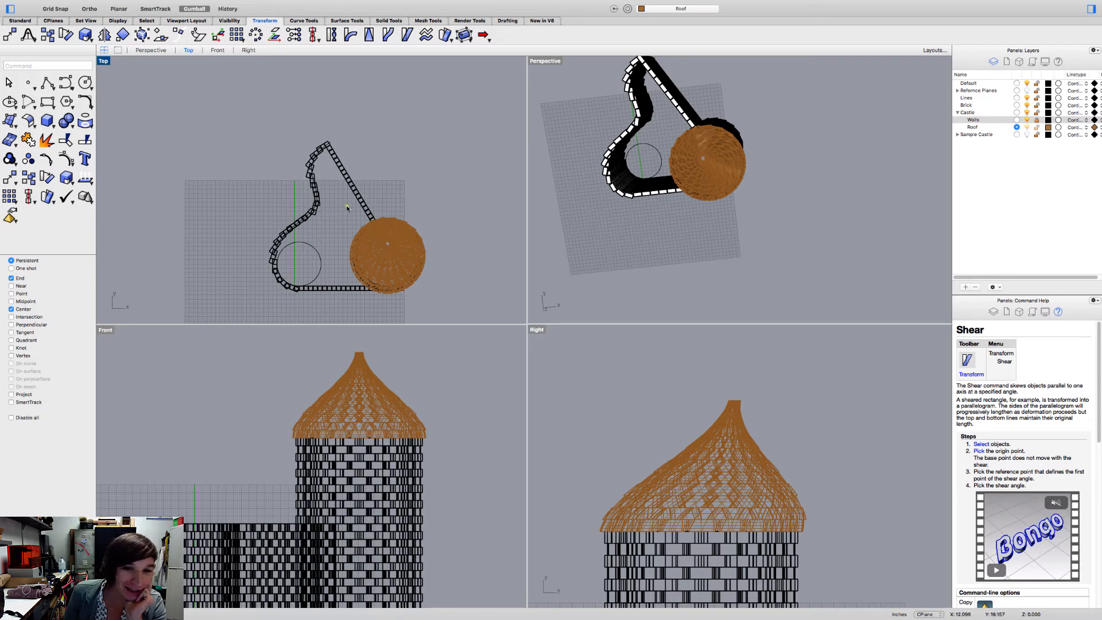
pyautogui.scroll(8, 359, 199)
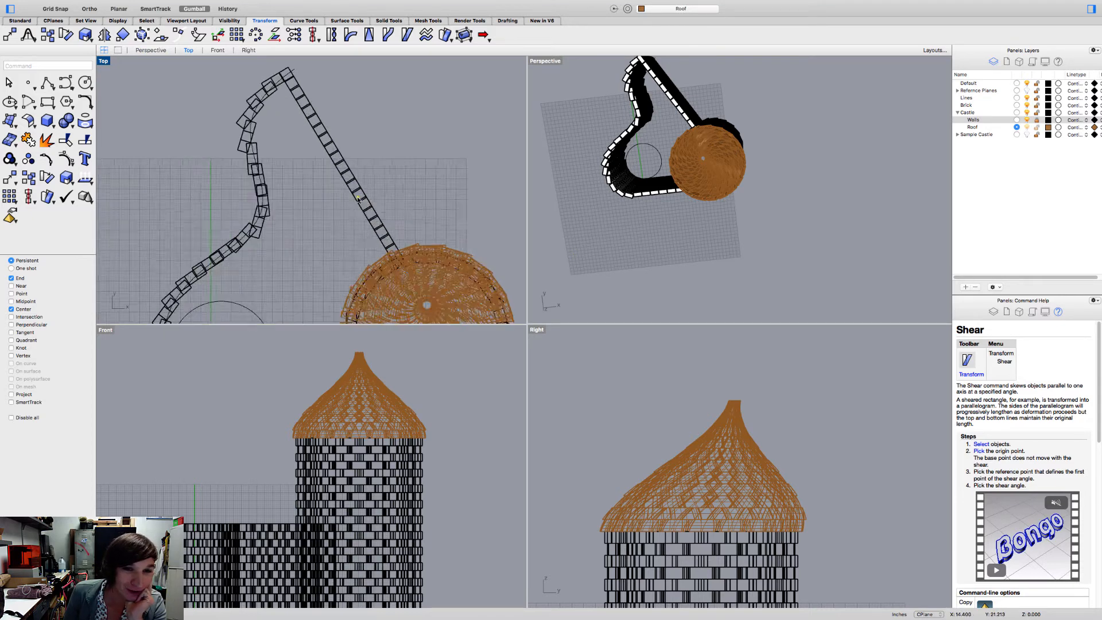
pyautogui.scroll(-5, 358, 199)
pyautogui.scroll(-1, 359, 199)
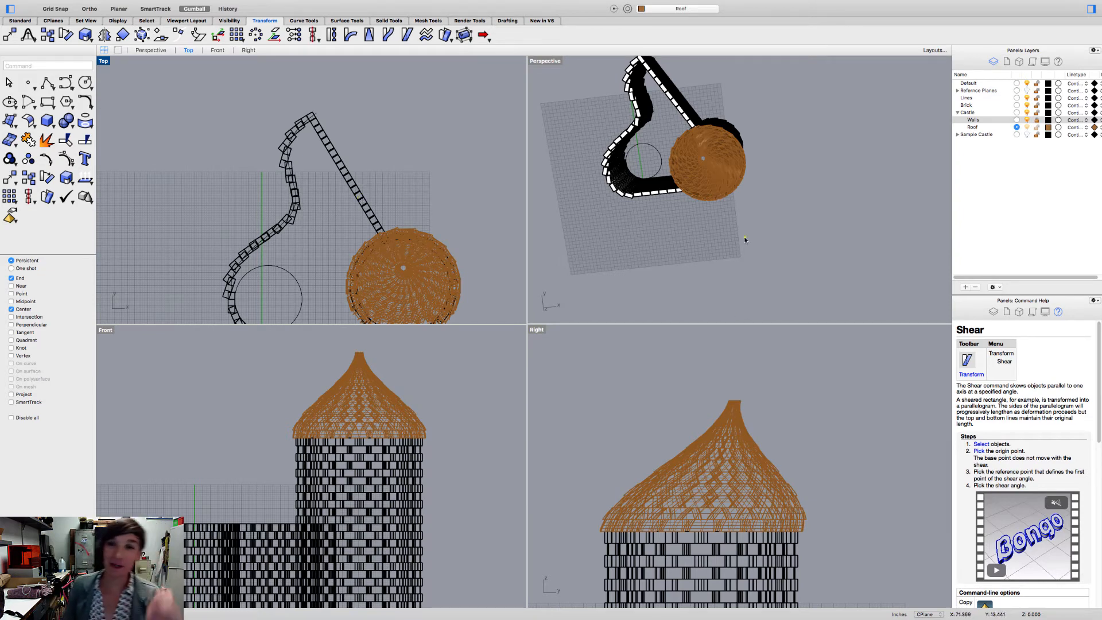
pyautogui.moveTo(780, 203); pyautogui.dragTo(291, 270, button='right')
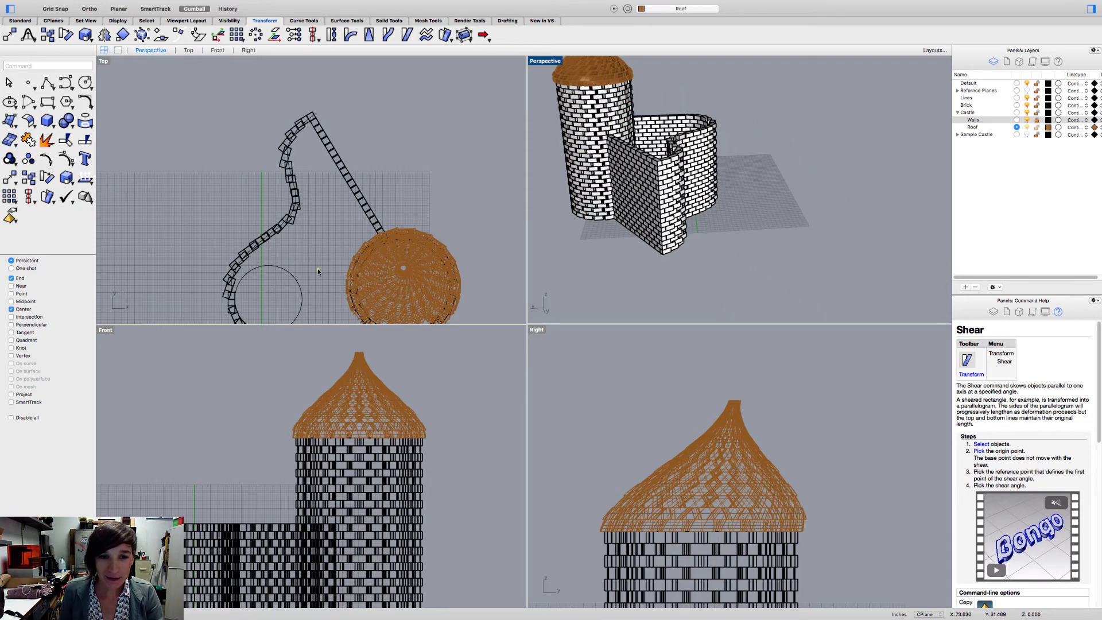
# - Unlock the Walls sublayer and check that the straight brick wall beside the tower can be selected
pyautogui.click(364, 197)
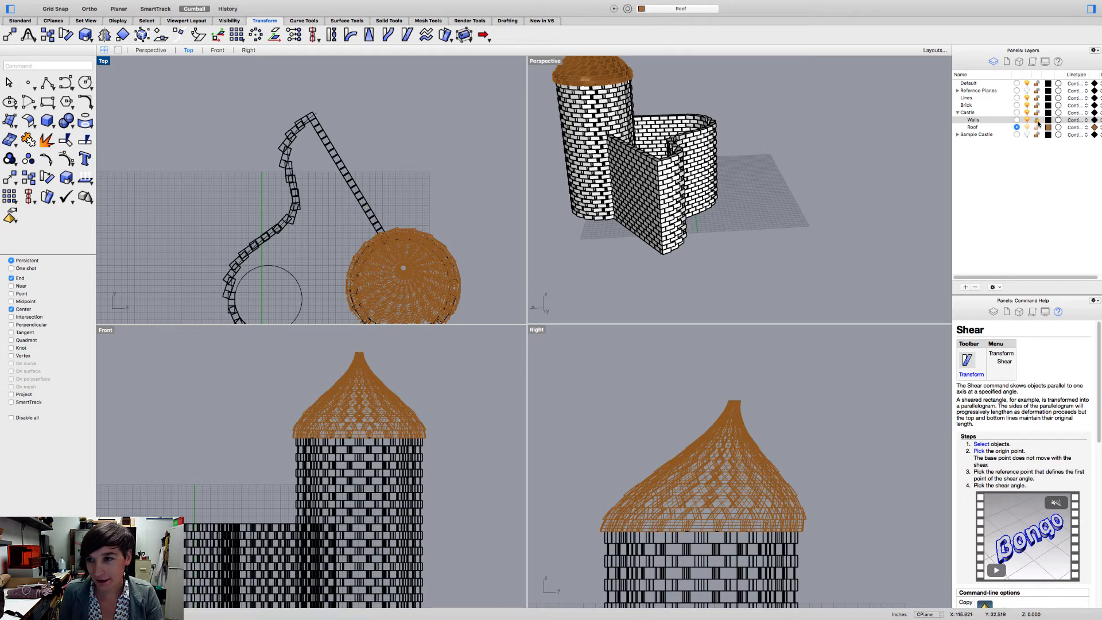
pyautogui.click(1037, 121)
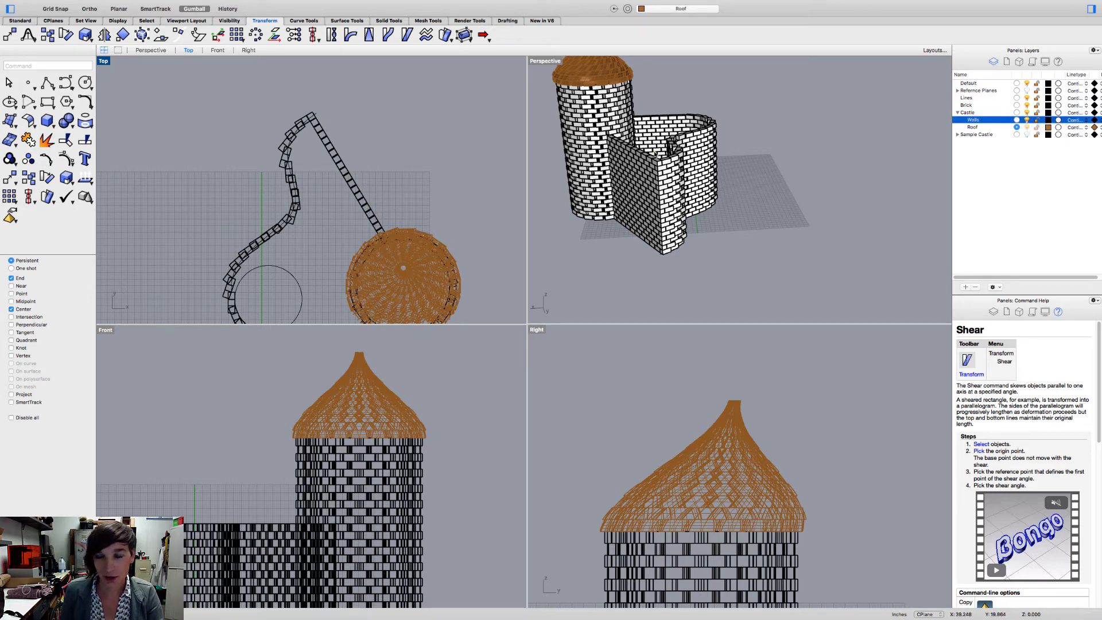
pyautogui.moveTo(687, 113); pyautogui.dragTo(711, 117, button='right')
pyautogui.click(646, 169)
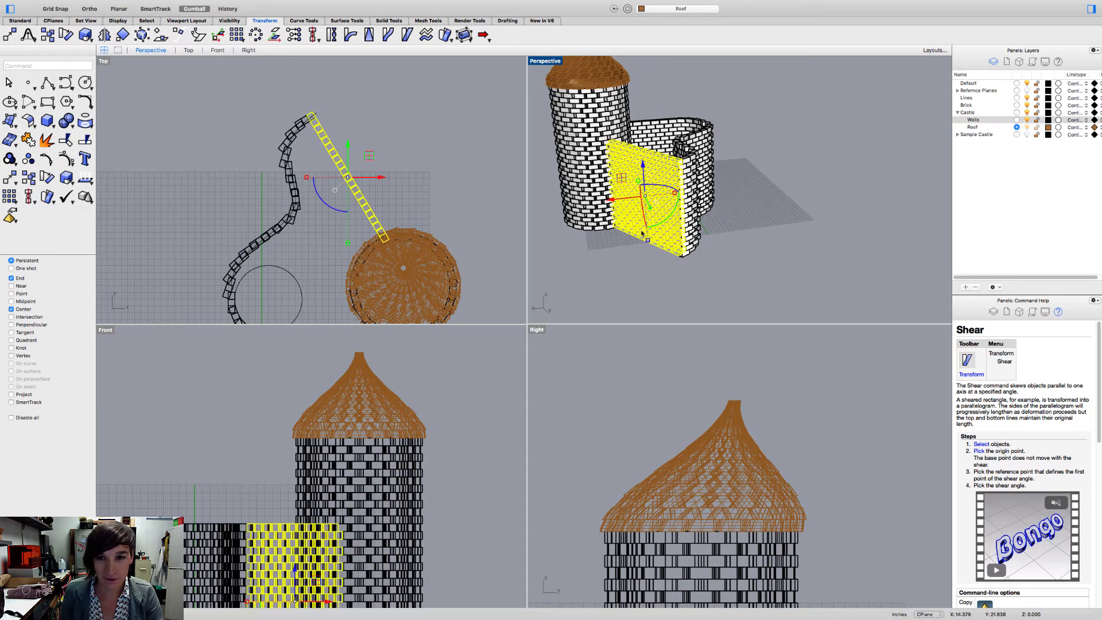
pyautogui.press('Escape')
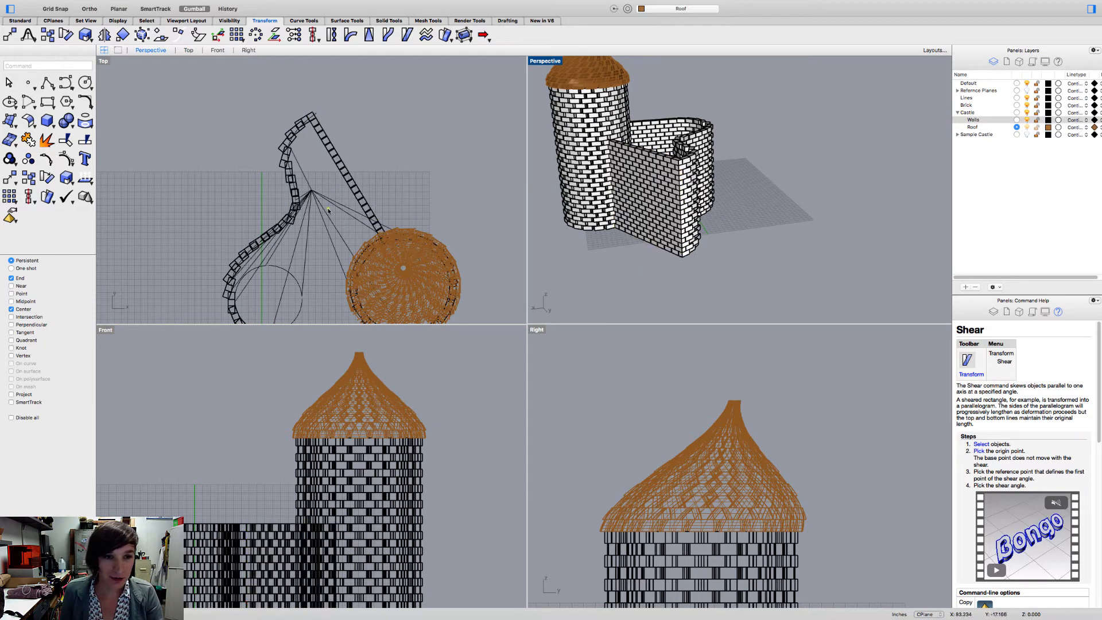
# - Start a Bend on the straight wall and, with Midpoint snap replacing Center, place the spine start mid-edge on the lowest brick at its outer end
pyautogui.scroll(4, 323, 225)
pyautogui.scroll(-4, 324, 226)
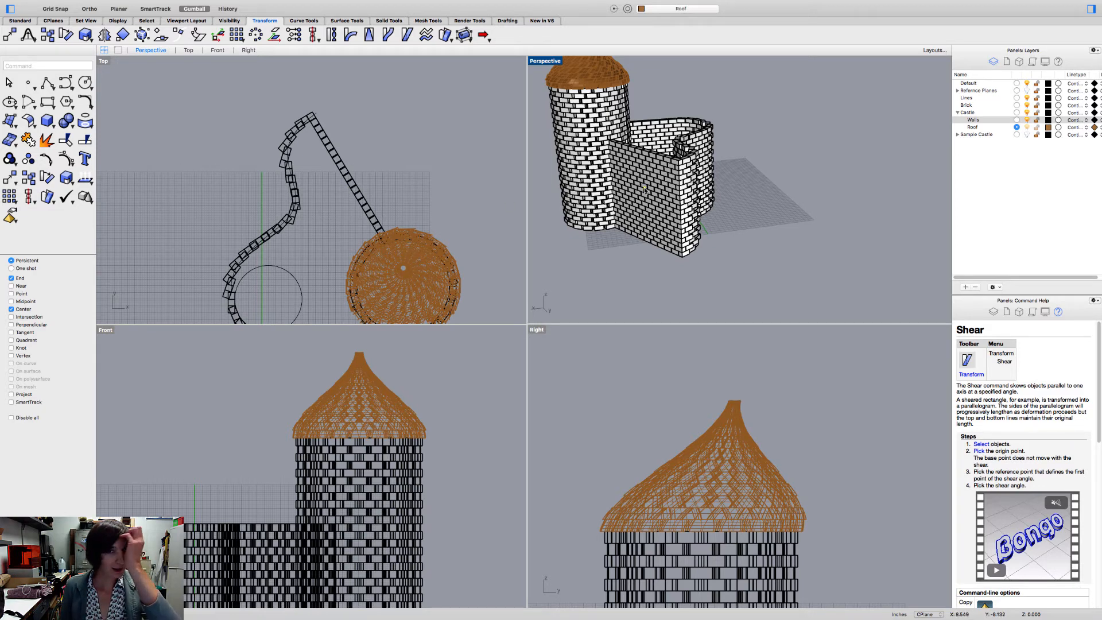
pyautogui.scroll(3, 597, 138)
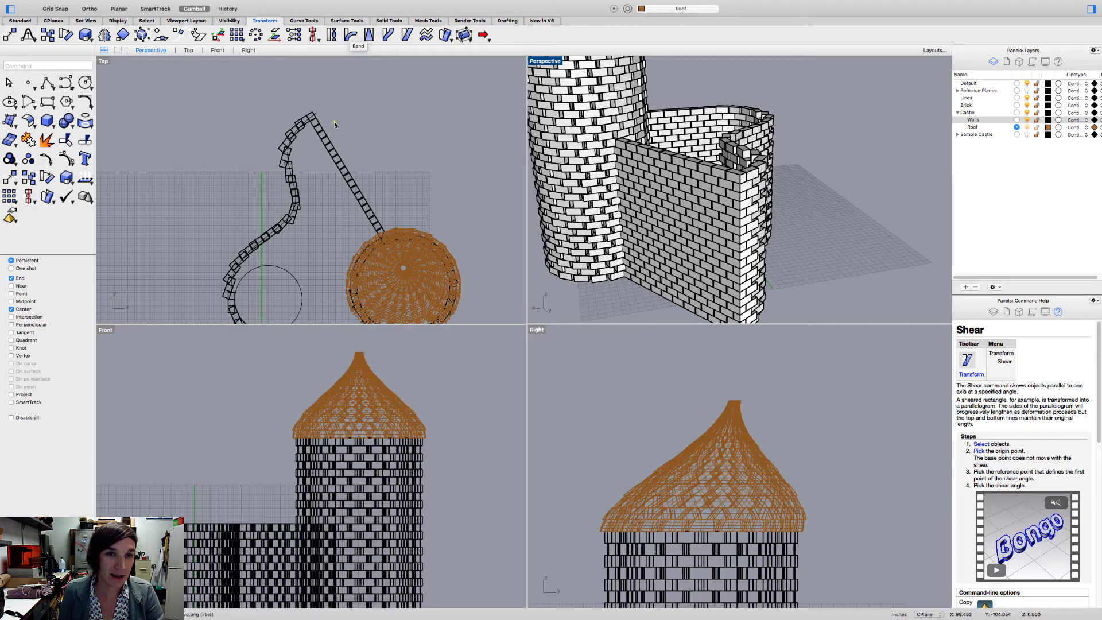
pyautogui.click(362, 202)
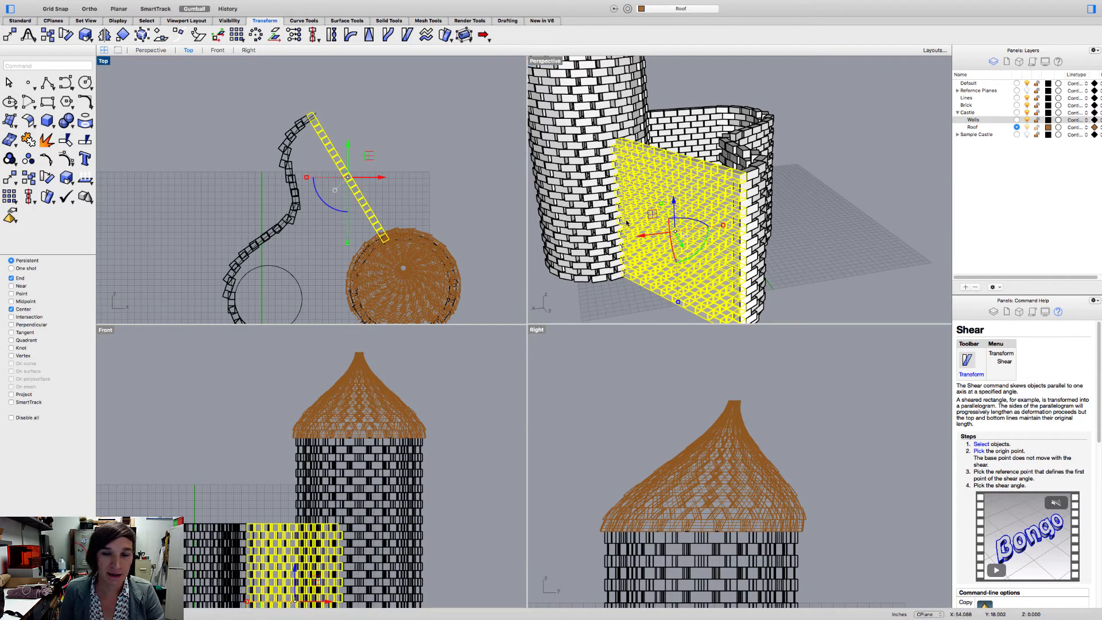
pyautogui.moveTo(627, 223); pyautogui.dragTo(627, 189, button='right')
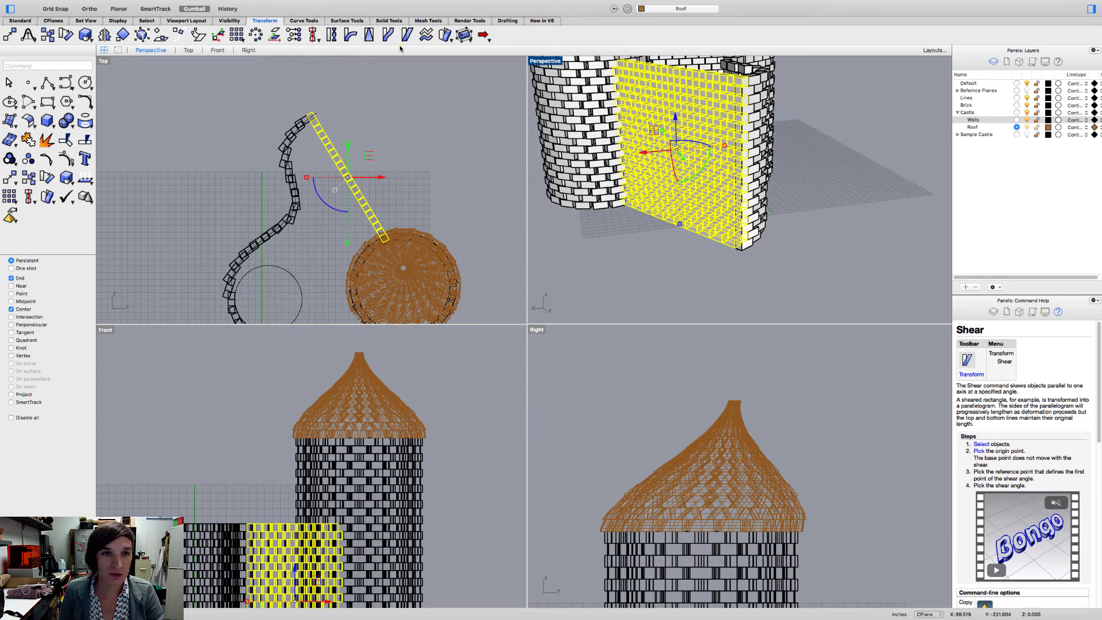
pyautogui.click(350, 36)
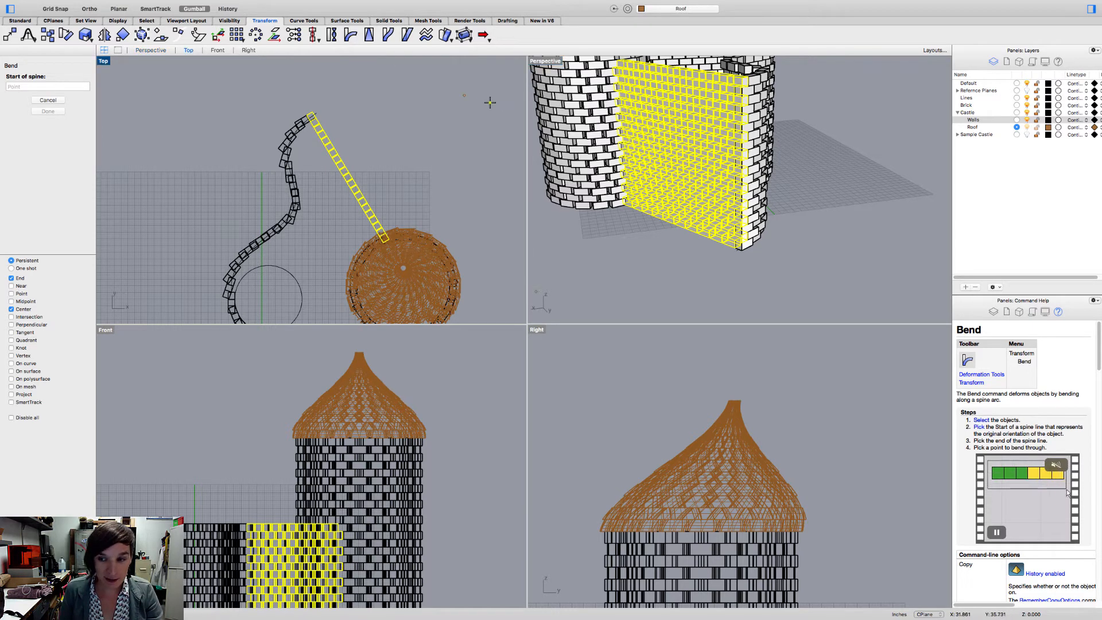
pyautogui.scroll(2, 707, 227)
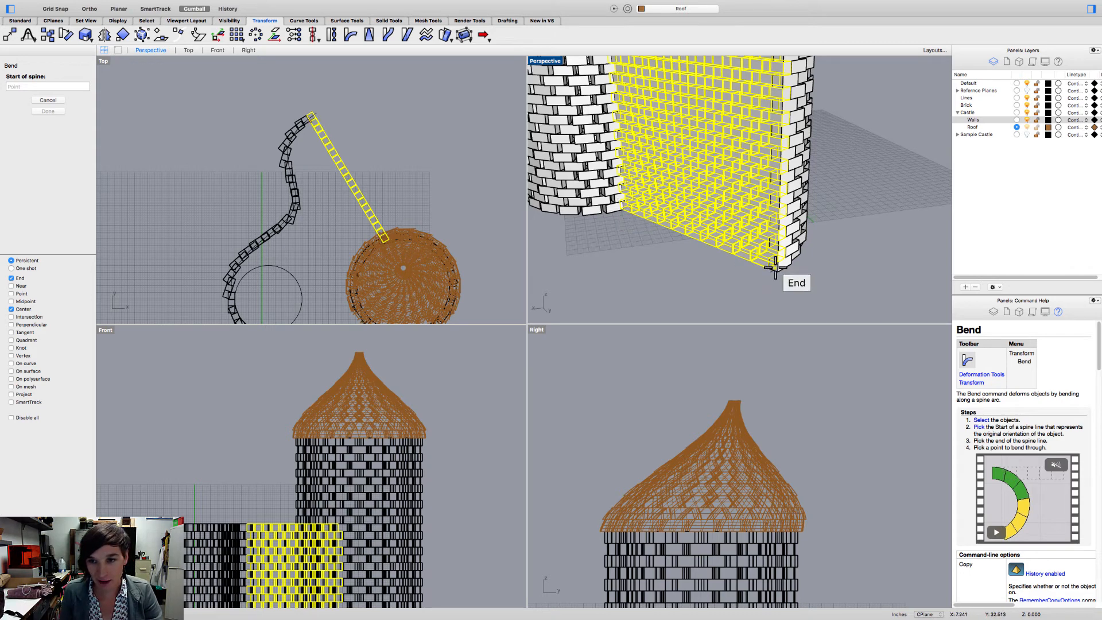
pyautogui.scroll(5, 774, 269)
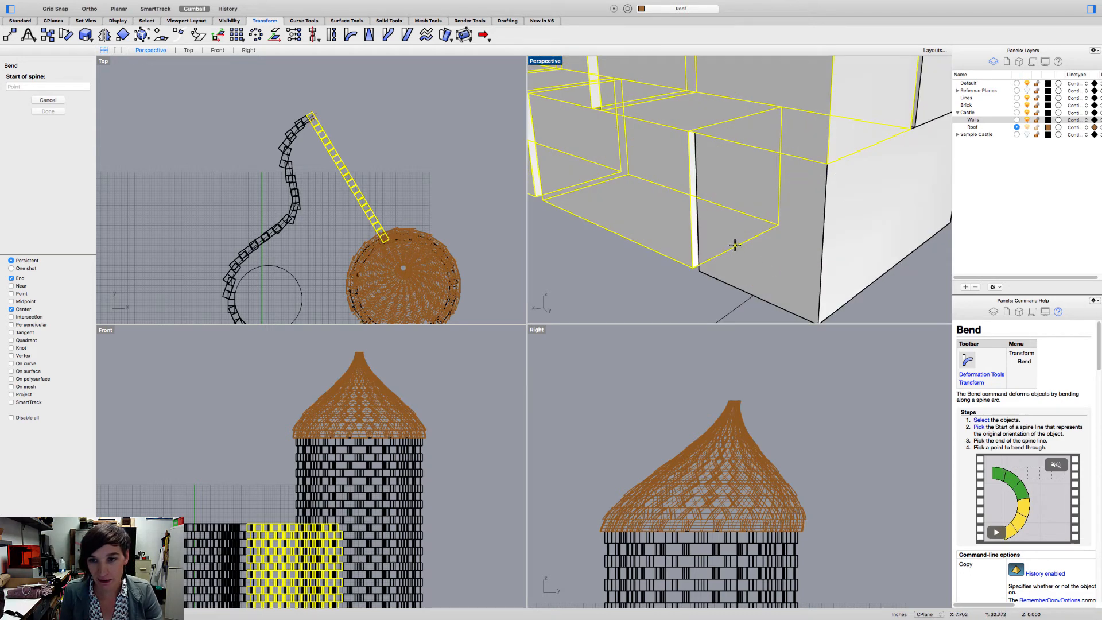
pyautogui.click(11, 302)
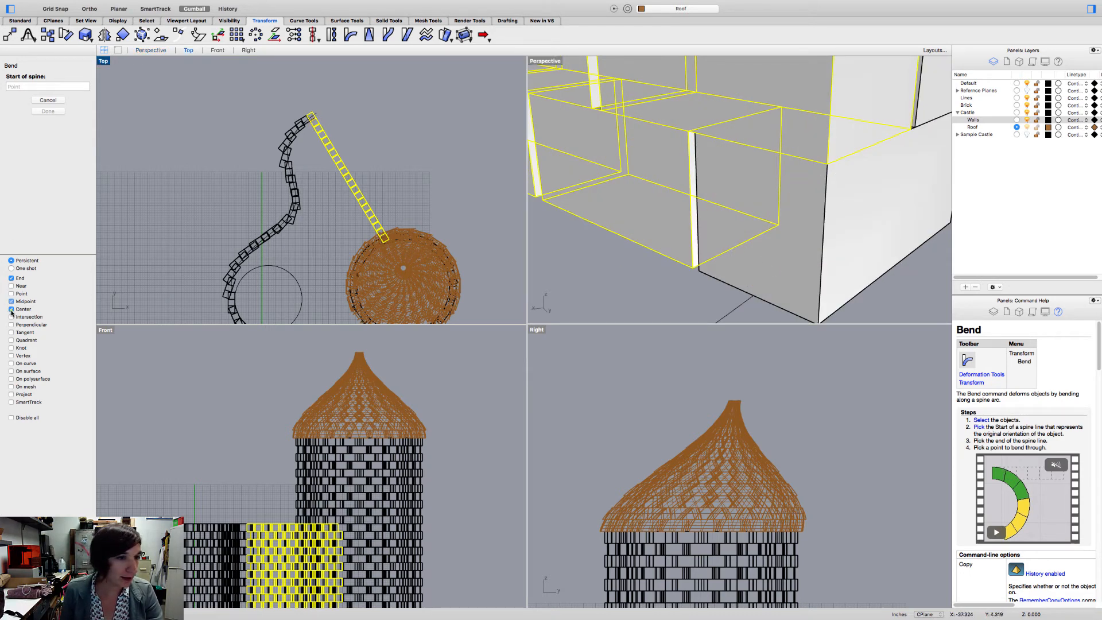
pyautogui.click(11, 309)
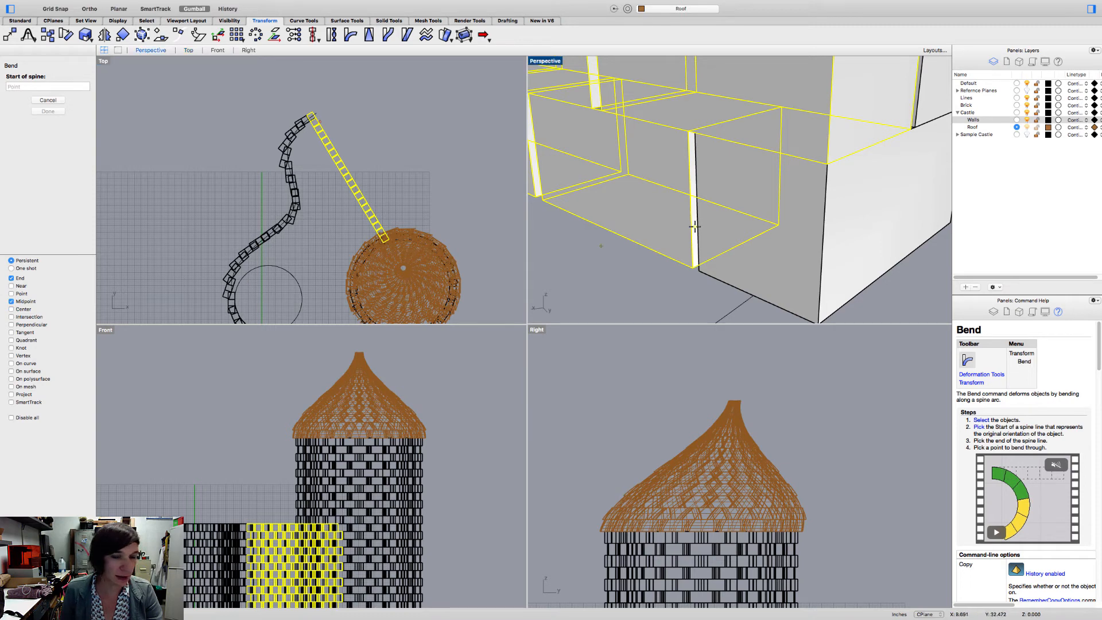
pyautogui.click(739, 244)
# - End the bend spine at the midpoint of the lowest brick's bottom edge at the tower end, and turn off End snap
pyautogui.scroll(-20, 739, 244)
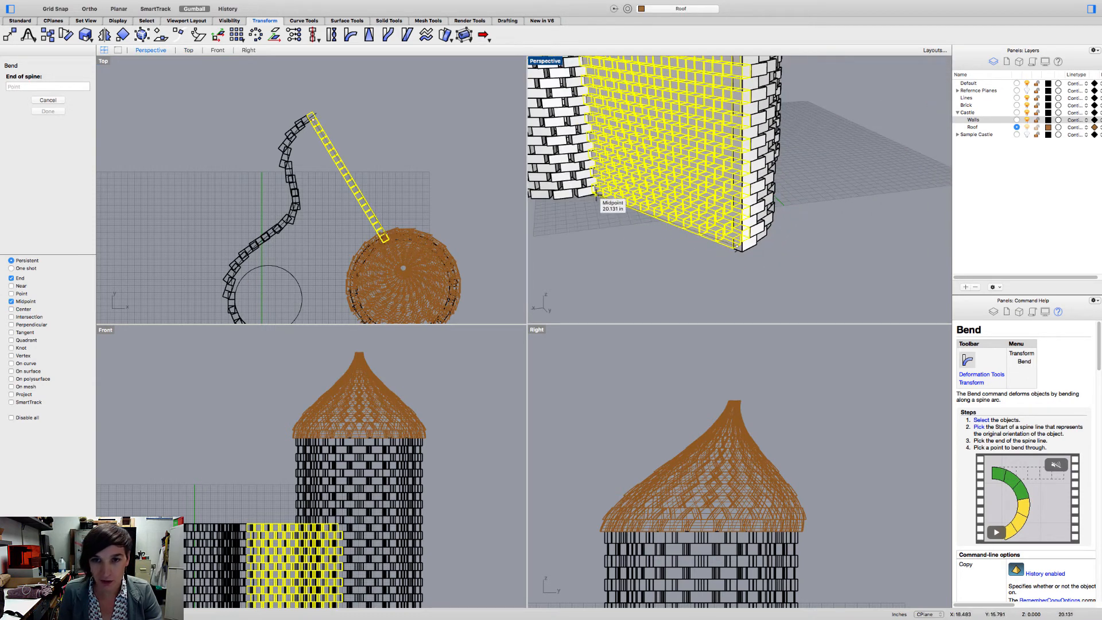
pyautogui.keyDown('shift'); pyautogui.moveTo(597, 194); pyautogui.dragTo(617, 206, button='right'); pyautogui.keyUp('shift')
pyautogui.scroll(5, 617, 206)
pyautogui.scroll(8, 733, 230)
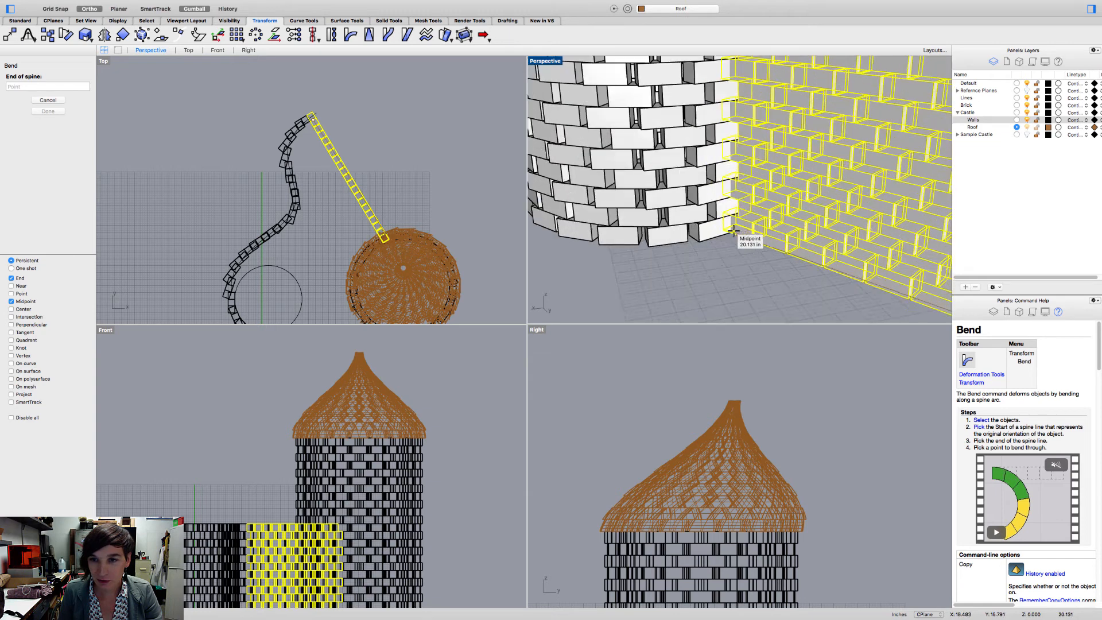
pyautogui.scroll(3, 733, 230)
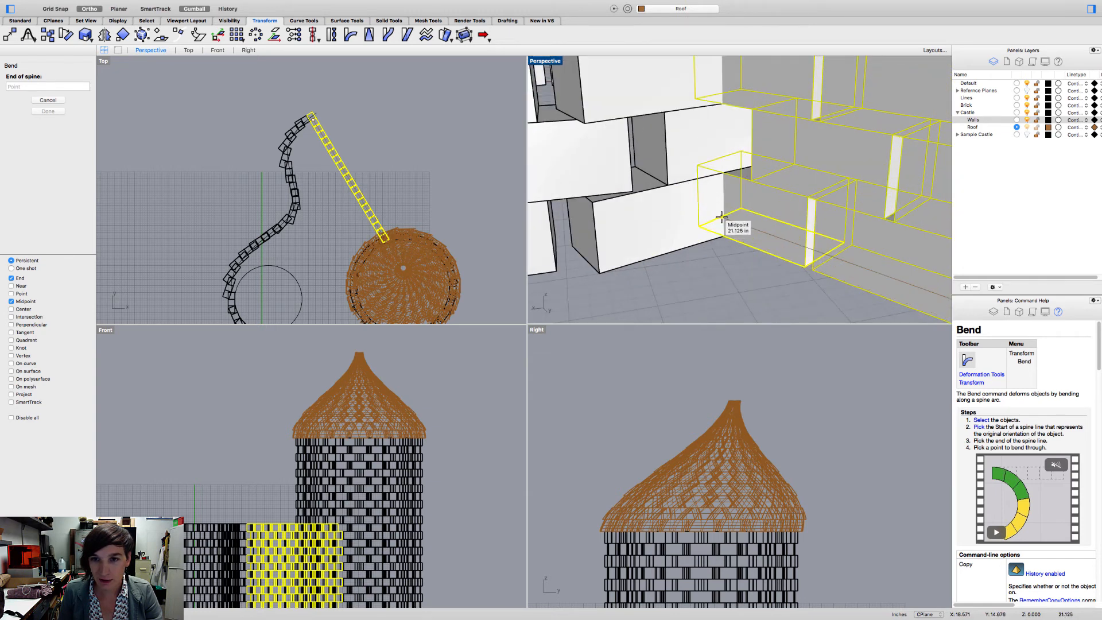
pyautogui.click(721, 217)
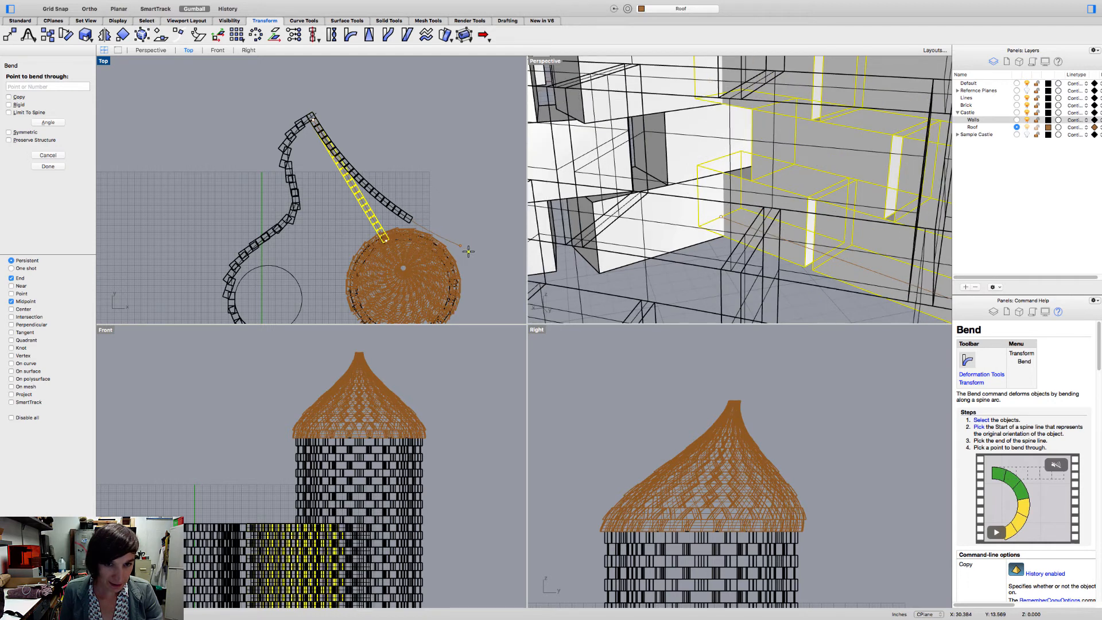
pyautogui.click(11, 278)
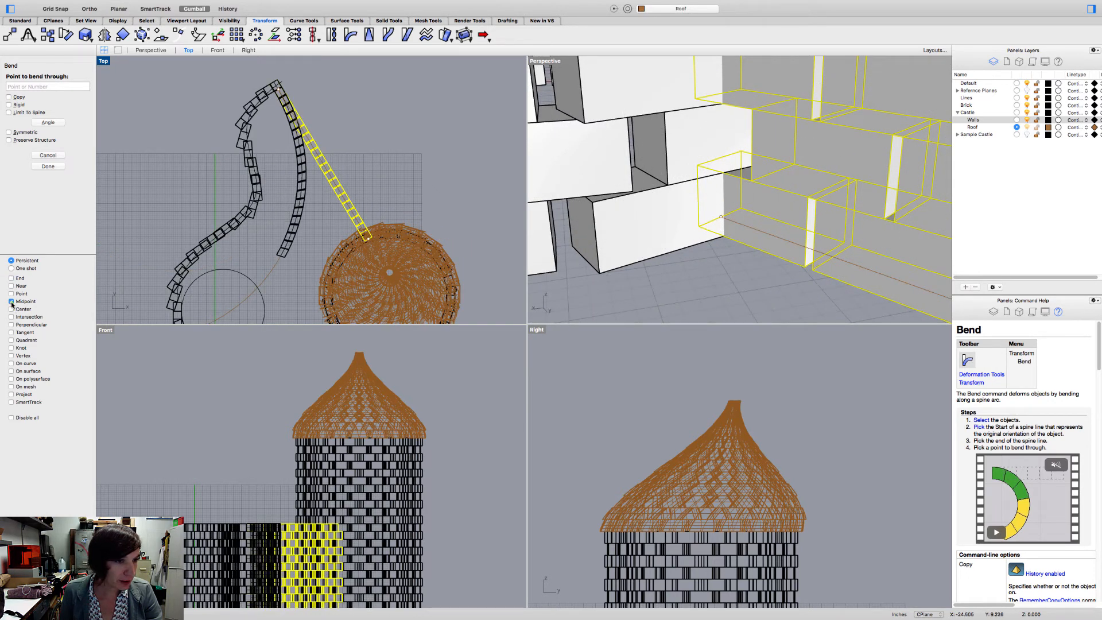
# - With Midpoint snap off and Walls as the current layer, bend the straight wall outward so its end meets the tower's brick ring
pyautogui.click(11, 301)
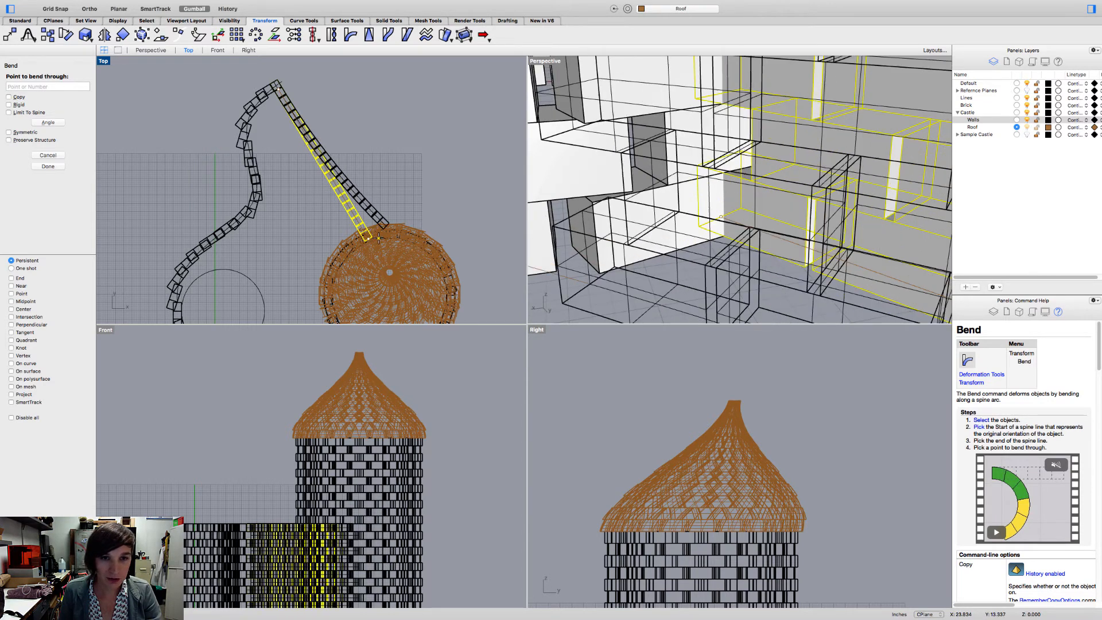
pyautogui.scroll(3, 382, 235)
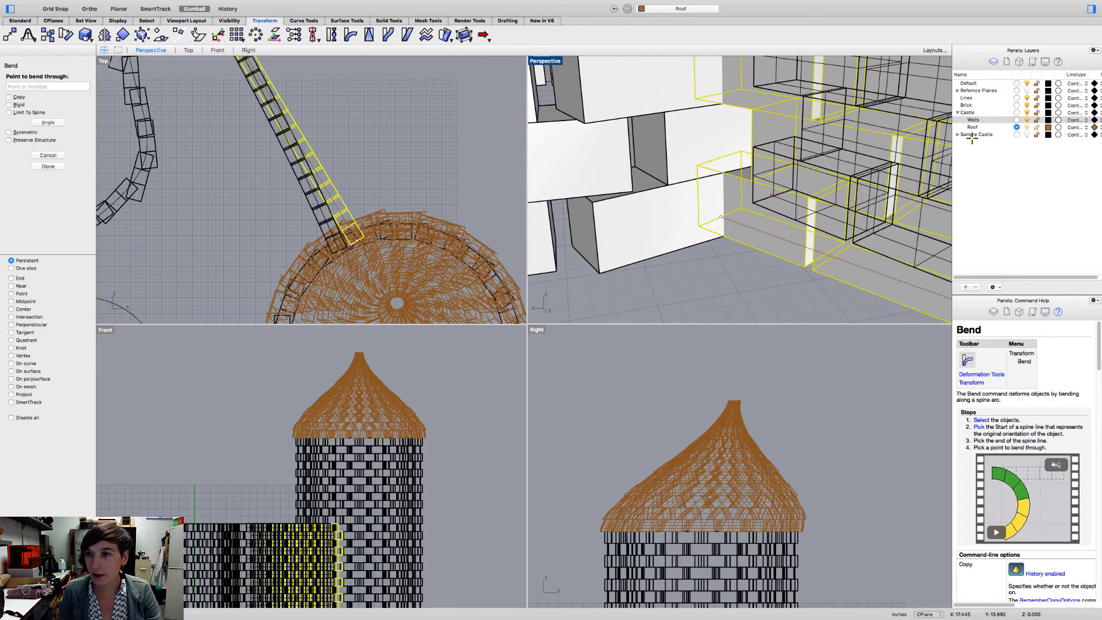
pyautogui.click(1017, 120)
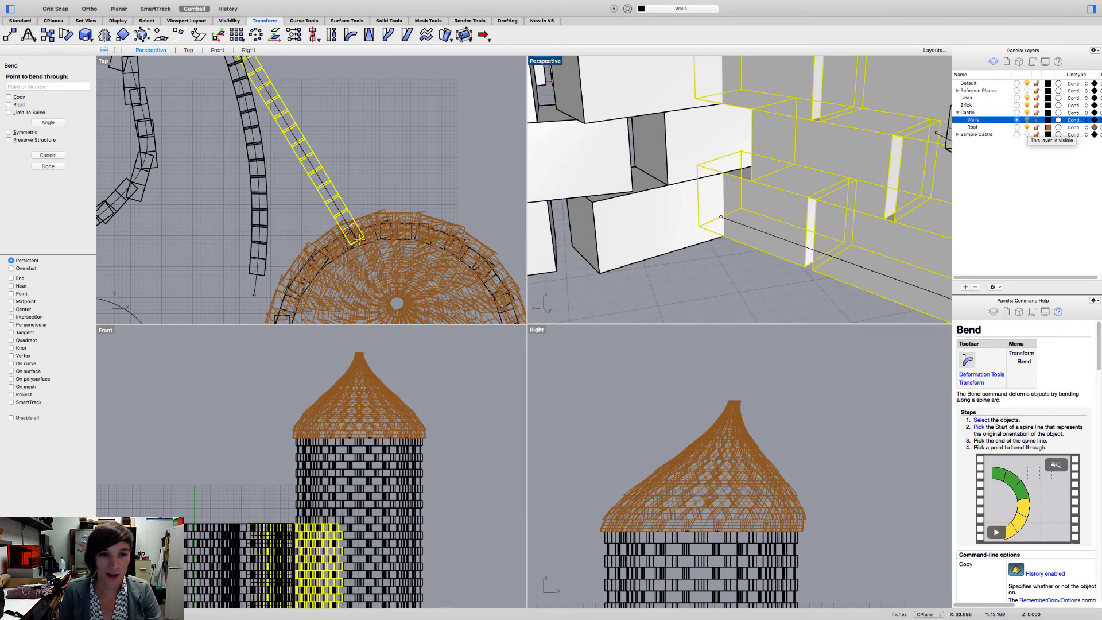
pyautogui.scroll(5, 378, 228)
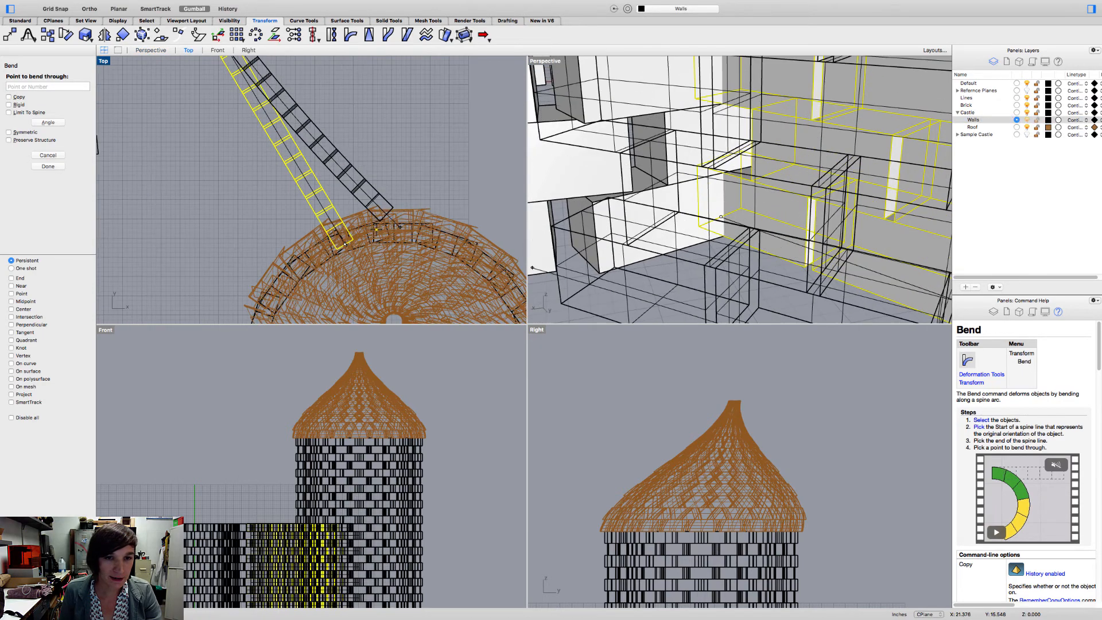
pyautogui.scroll(6, 376, 228)
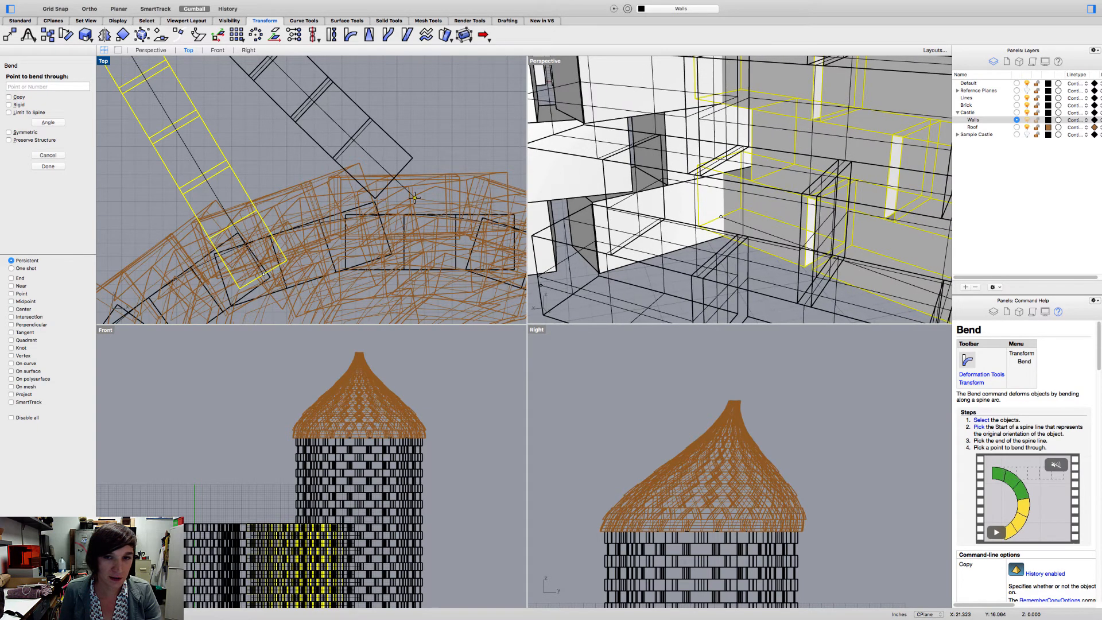
pyautogui.click(415, 200)
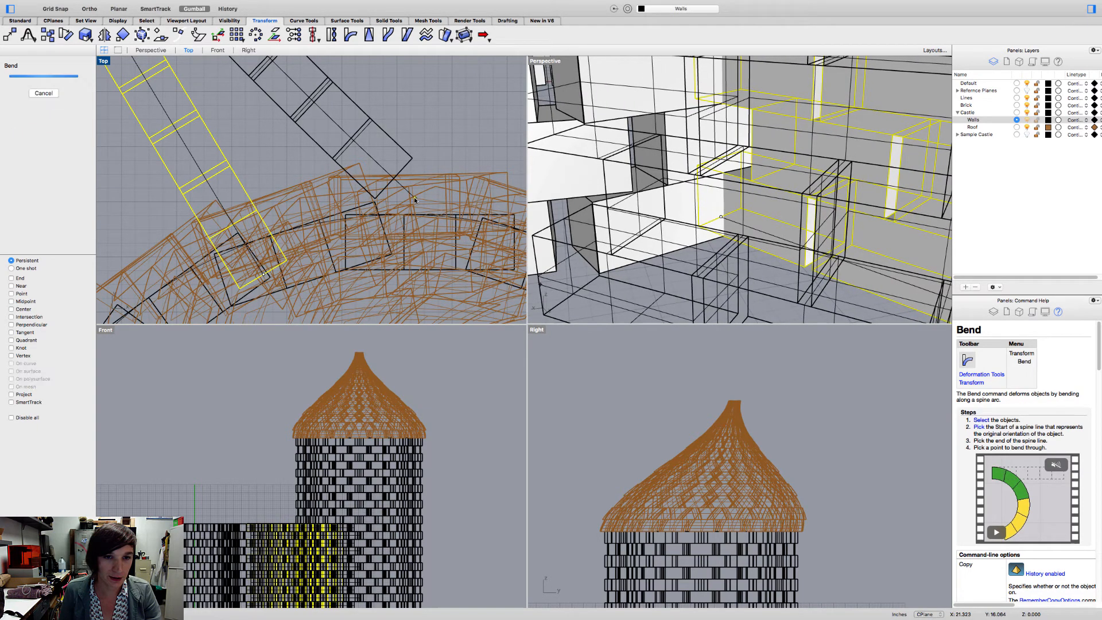
# - Examine the bent wall and where it meets the tower, from above and from several perspective angles
pyautogui.scroll(-10, 686, 232)
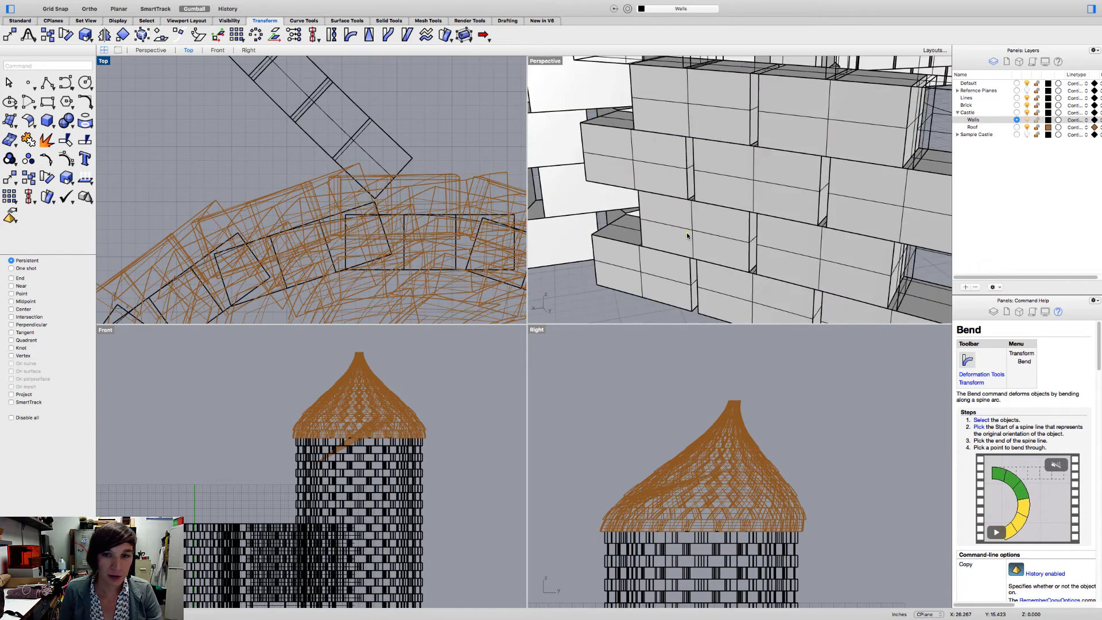
pyautogui.scroll(-2, 659, 285)
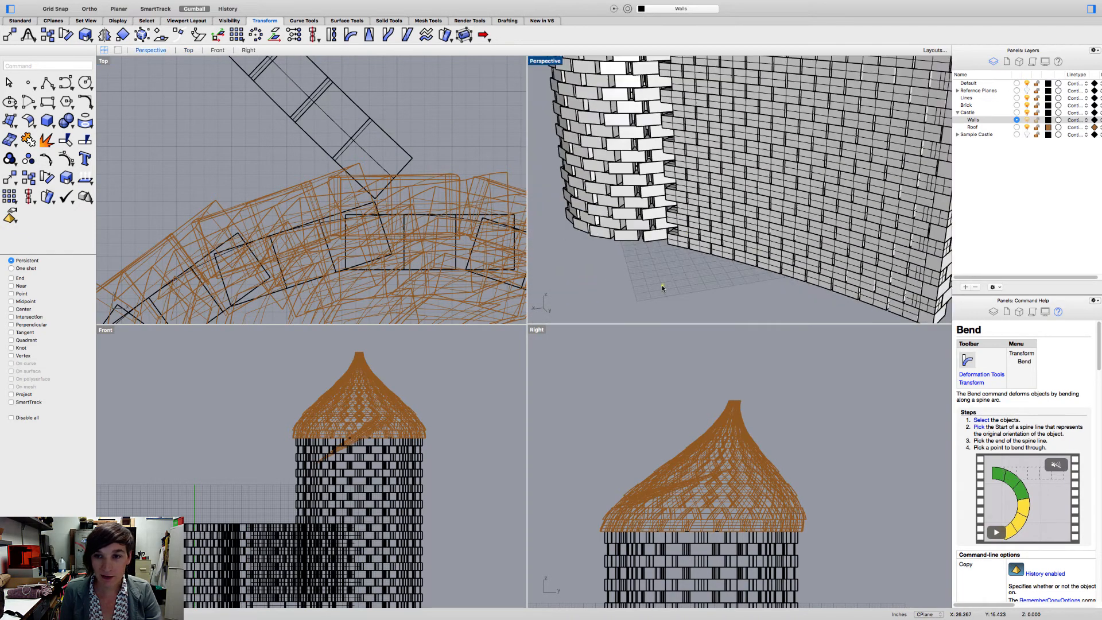
pyautogui.moveTo(675, 267); pyautogui.dragTo(786, 319, button='right')
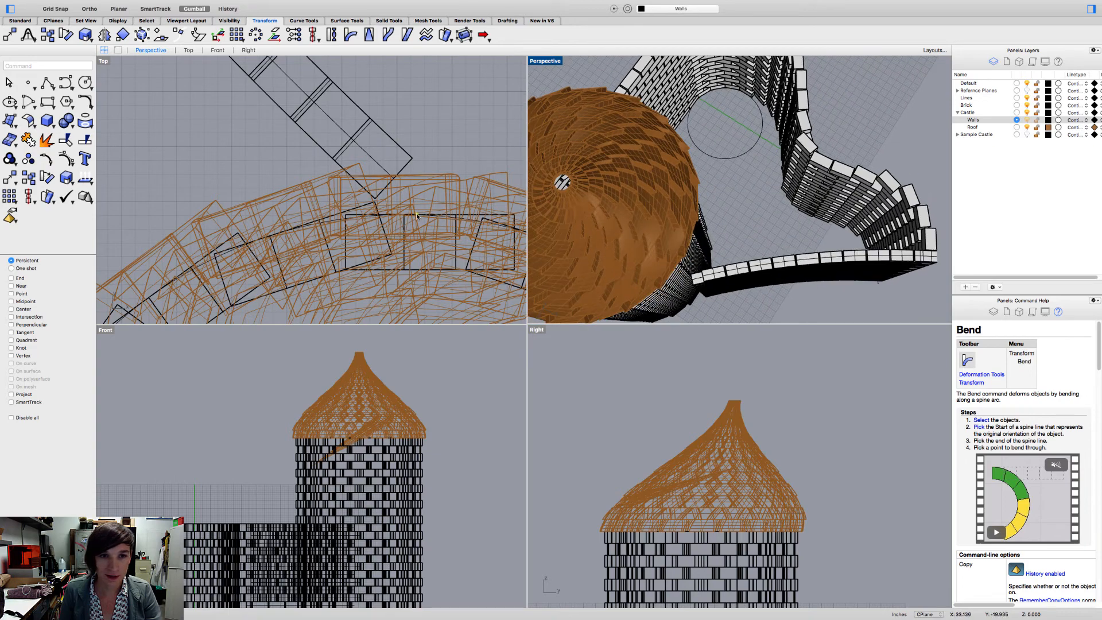
pyautogui.scroll(-15, 417, 216)
pyautogui.moveTo(469, 251); pyautogui.dragTo(431, 211, button='right')
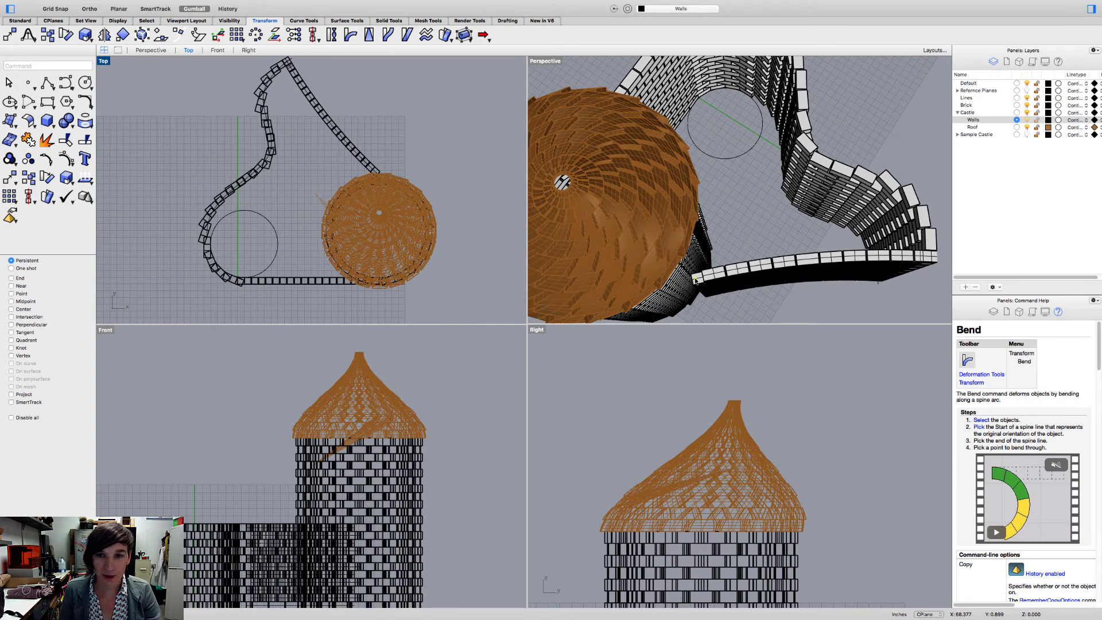
pyautogui.moveTo(691, 278); pyautogui.dragTo(786, 245, button='right')
pyautogui.scroll(-5, 798, 246)
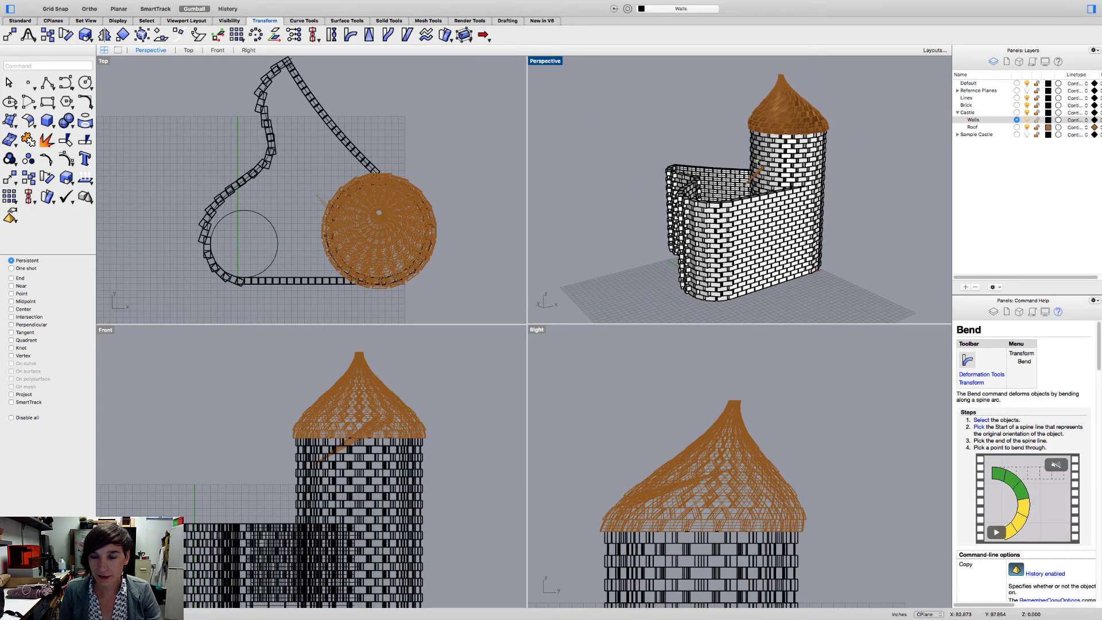
pyautogui.moveTo(767, 171); pyautogui.dragTo(737, 172, button='right')
pyautogui.scroll(5, 746, 172)
pyautogui.scroll(-10, 717, 165)
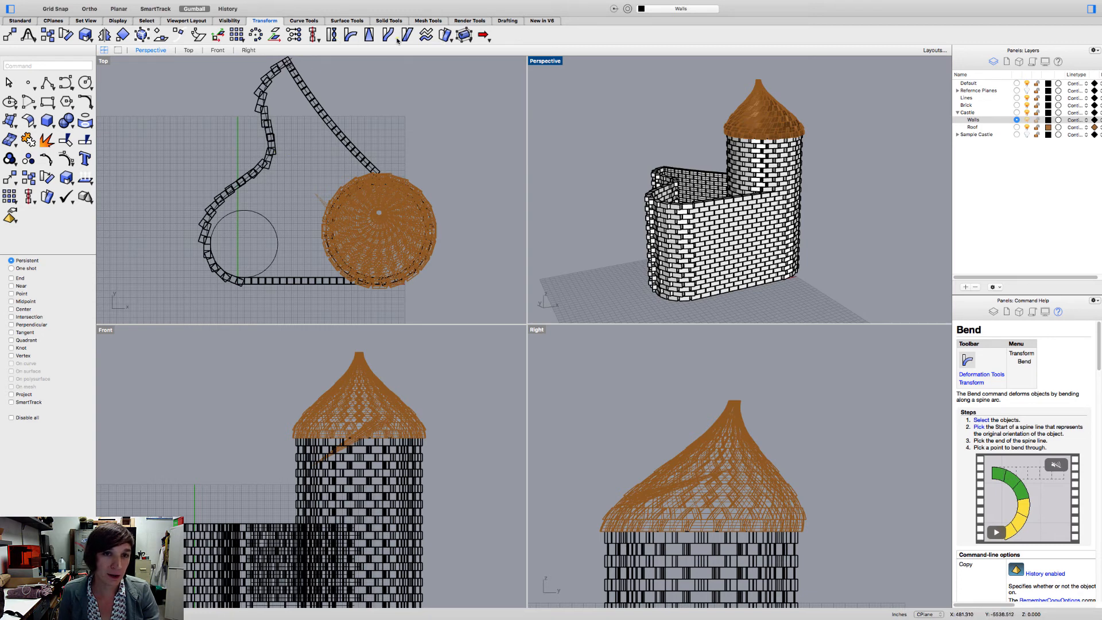
pyautogui.keyDown('shift'); pyautogui.moveTo(714, 163); pyautogui.dragTo(653, 186, button='right'); pyautogui.keyUp('shift')
# - Check which bricks can be selected by picking a tower brick below the roof, the bent wall, and a top-course brick on the curved wall
pyautogui.scroll(10, 693, 149)
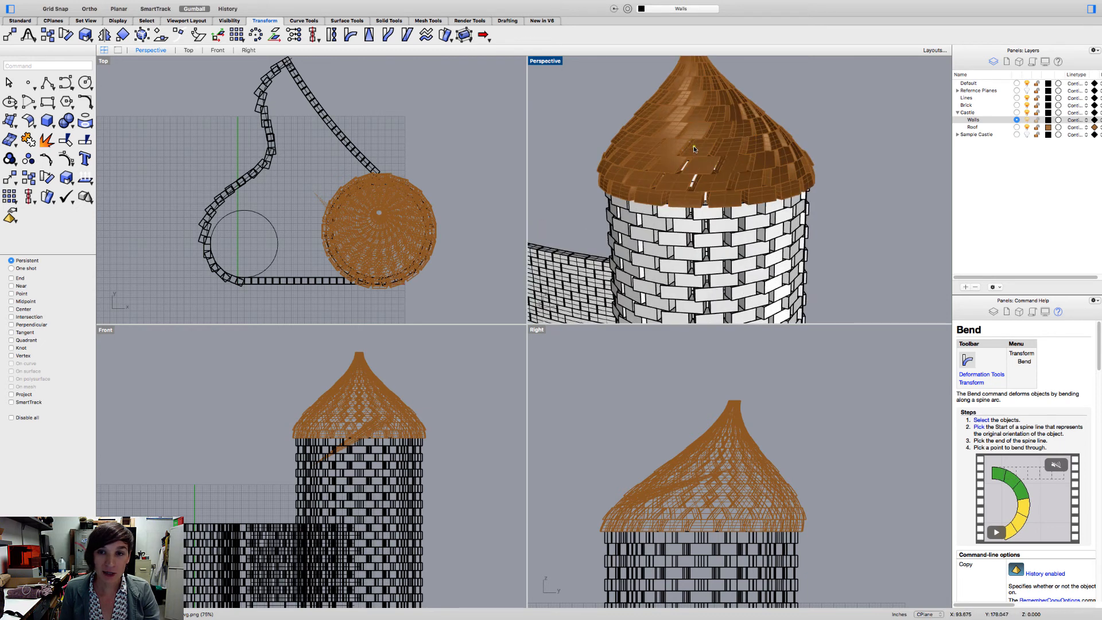
pyautogui.click(687, 259)
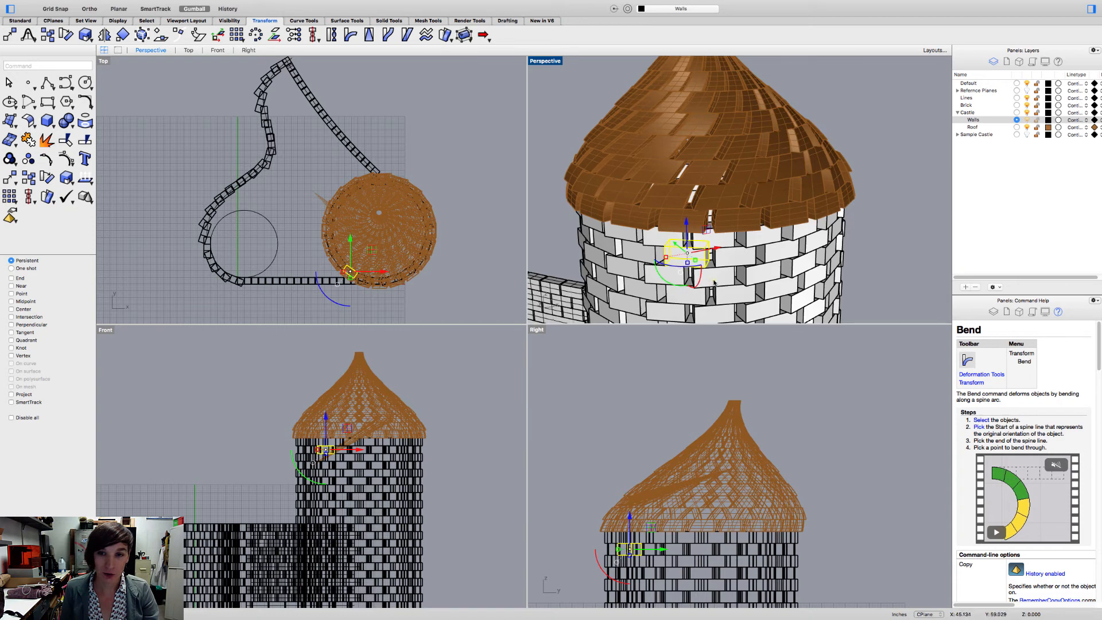
pyautogui.click(243, 199)
pyautogui.scroll(10, 304, 95)
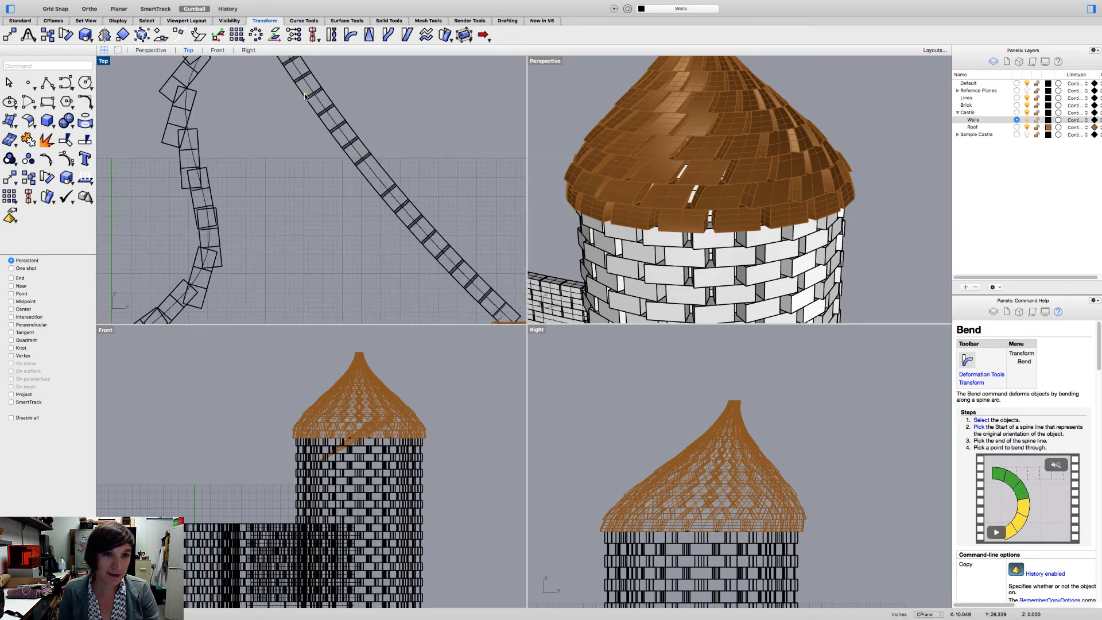
pyautogui.click(308, 102)
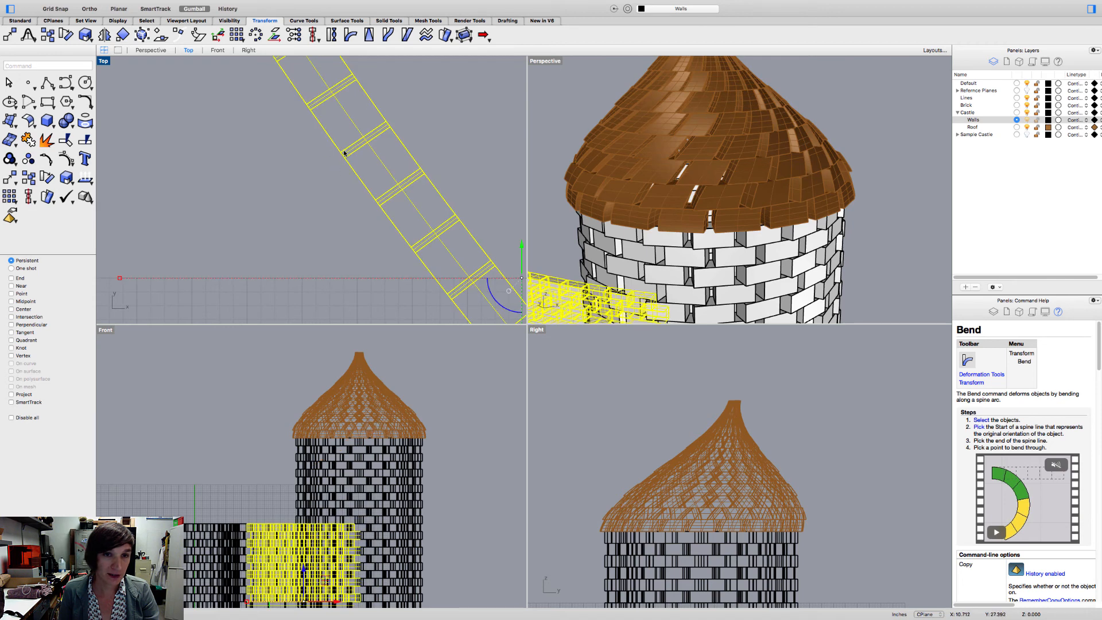
pyautogui.click(311, 198)
pyautogui.scroll(-10, 311, 197)
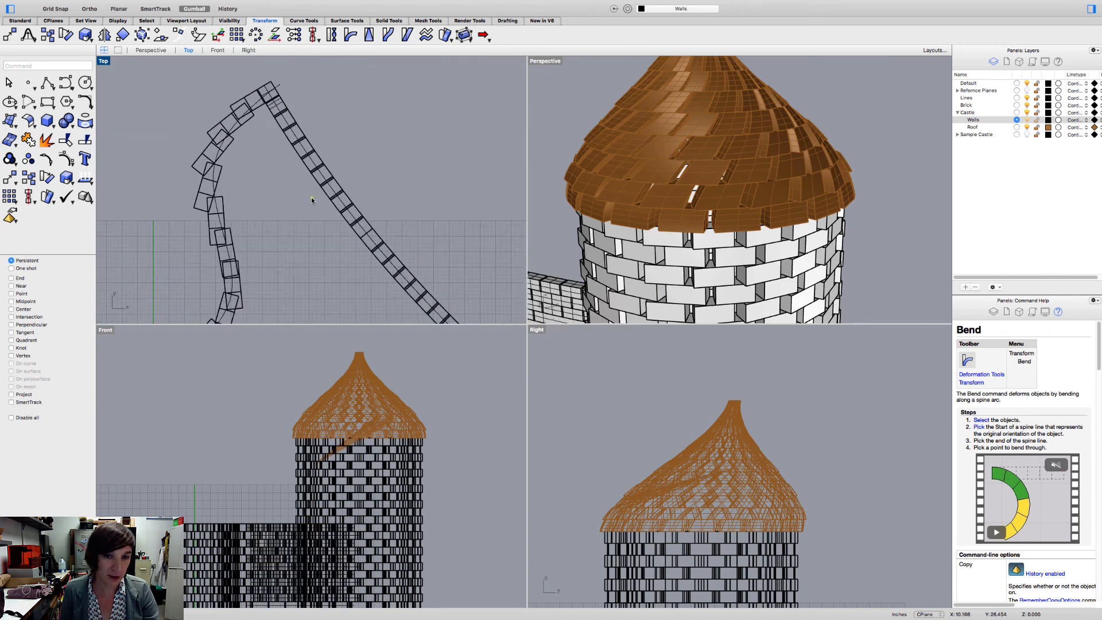
pyautogui.moveTo(290, 199); pyautogui.dragTo(315, 103, button='right')
pyautogui.scroll(-10, 564, 185)
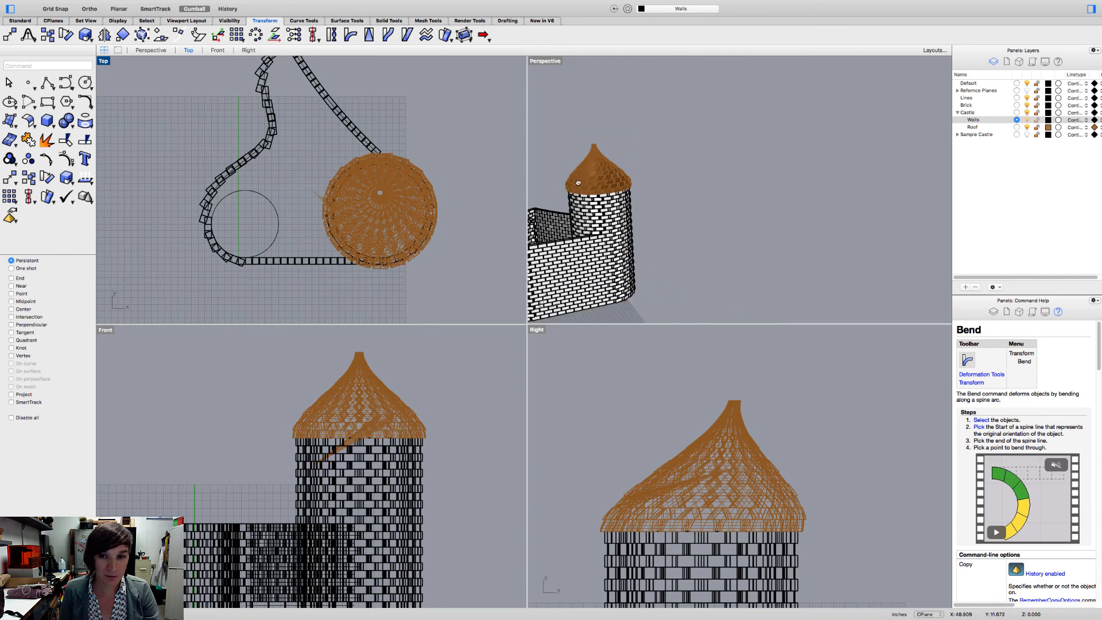
pyautogui.moveTo(660, 164); pyautogui.dragTo(658, 195, button='right')
pyautogui.scroll(6, 659, 197)
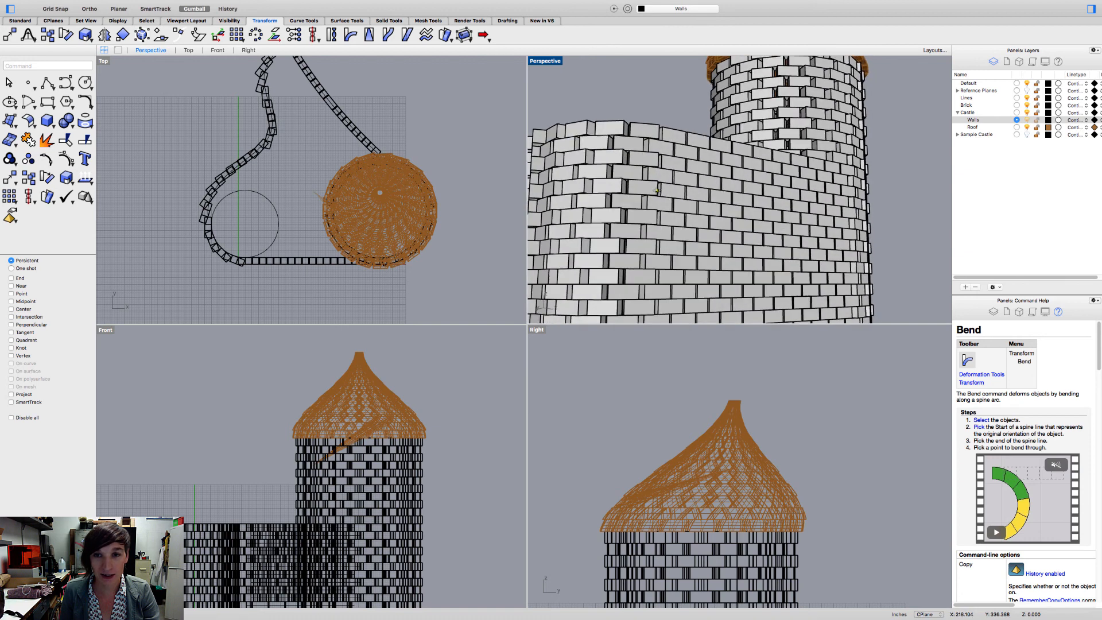
pyautogui.click(644, 131)
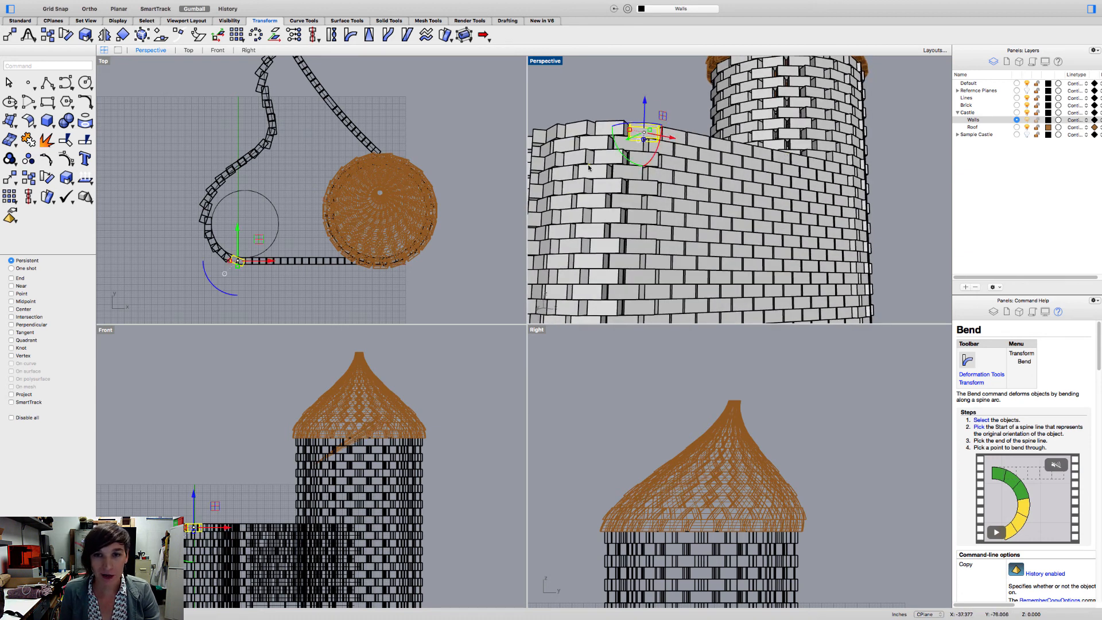
pyautogui.click(657, 109)
# - Examine the roof tiles, the inside of the castle and the long front wall from several perspective angles
pyautogui.moveTo(656, 109); pyautogui.dragTo(679, 168, button='right')
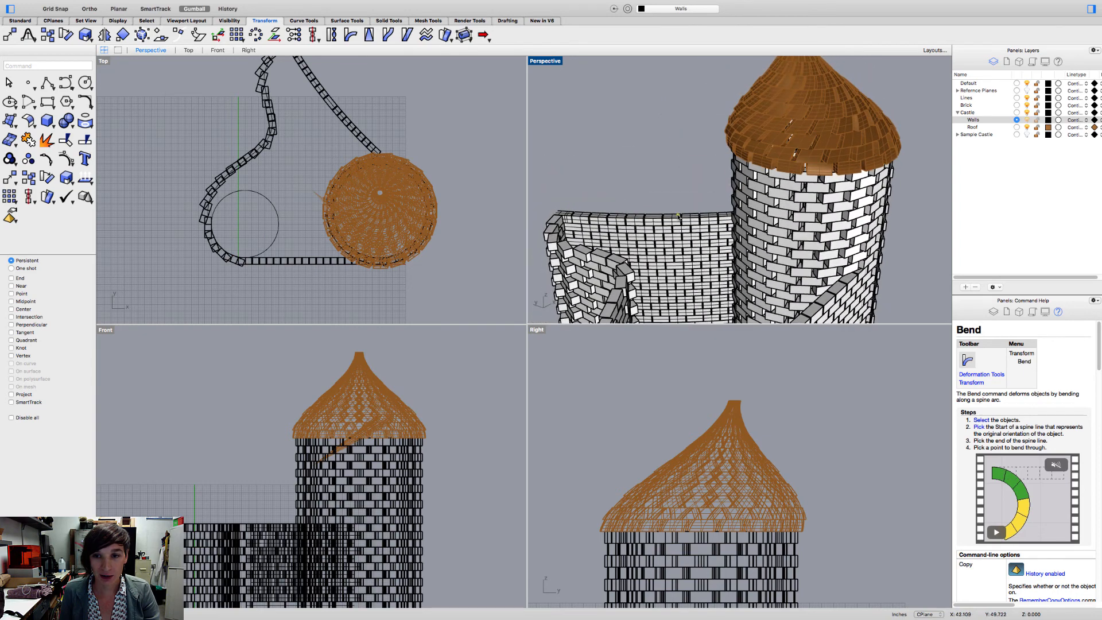
pyautogui.scroll(7, 679, 224)
pyautogui.scroll(2, 679, 224)
pyautogui.scroll(-10, 802, 211)
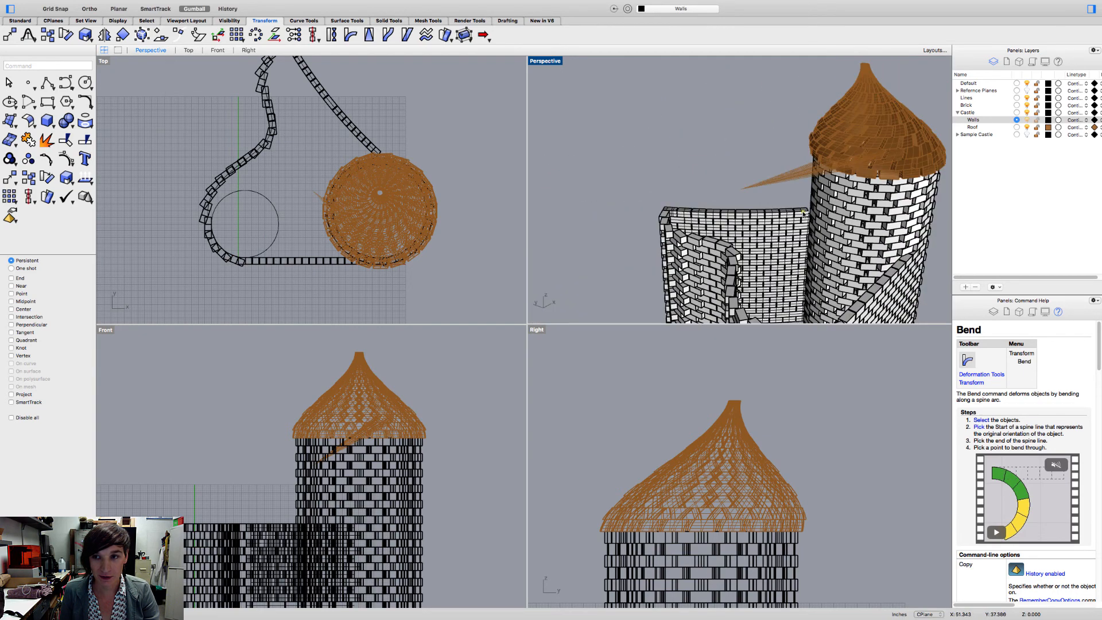
pyautogui.moveTo(802, 211); pyautogui.dragTo(728, 173, button='right')
pyautogui.scroll(5, 729, 171)
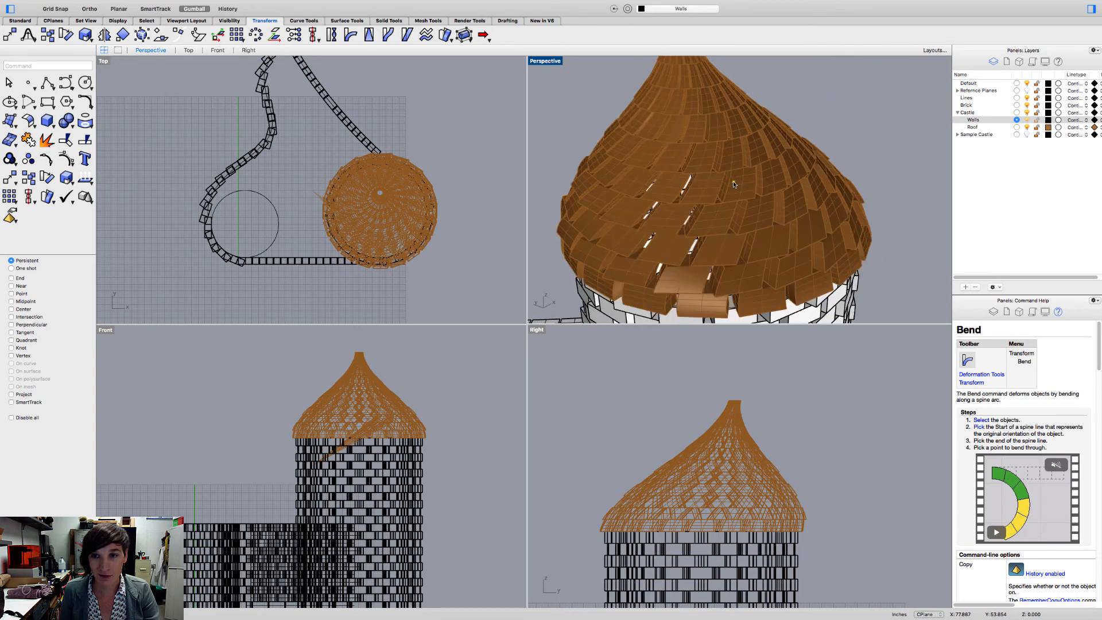
pyautogui.click(732, 181)
pyautogui.click(822, 114)
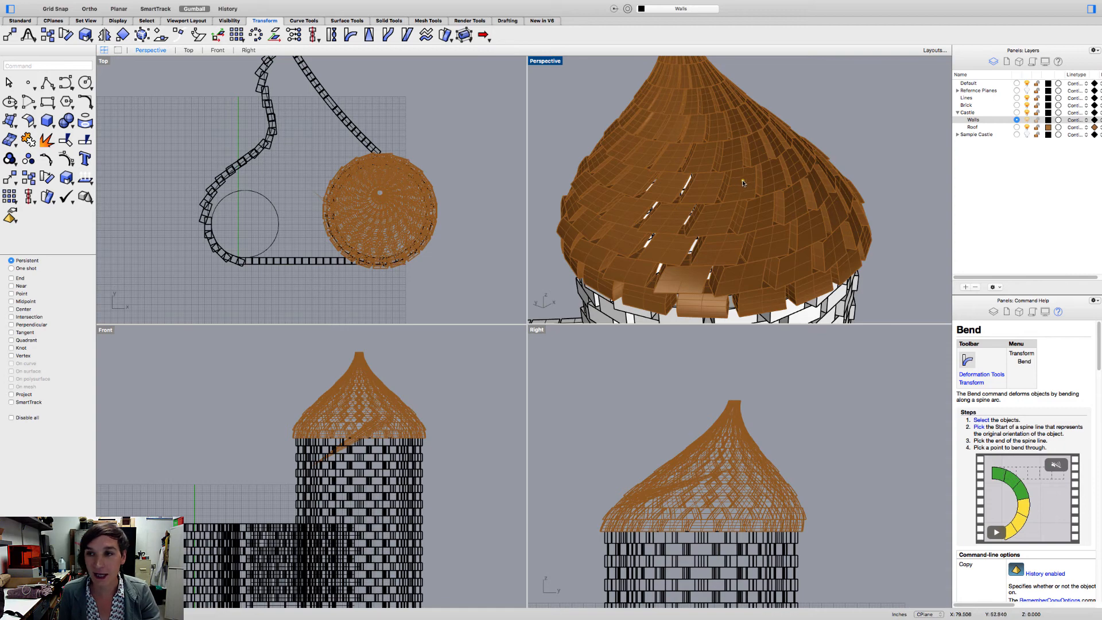
pyautogui.scroll(-8, 742, 181)
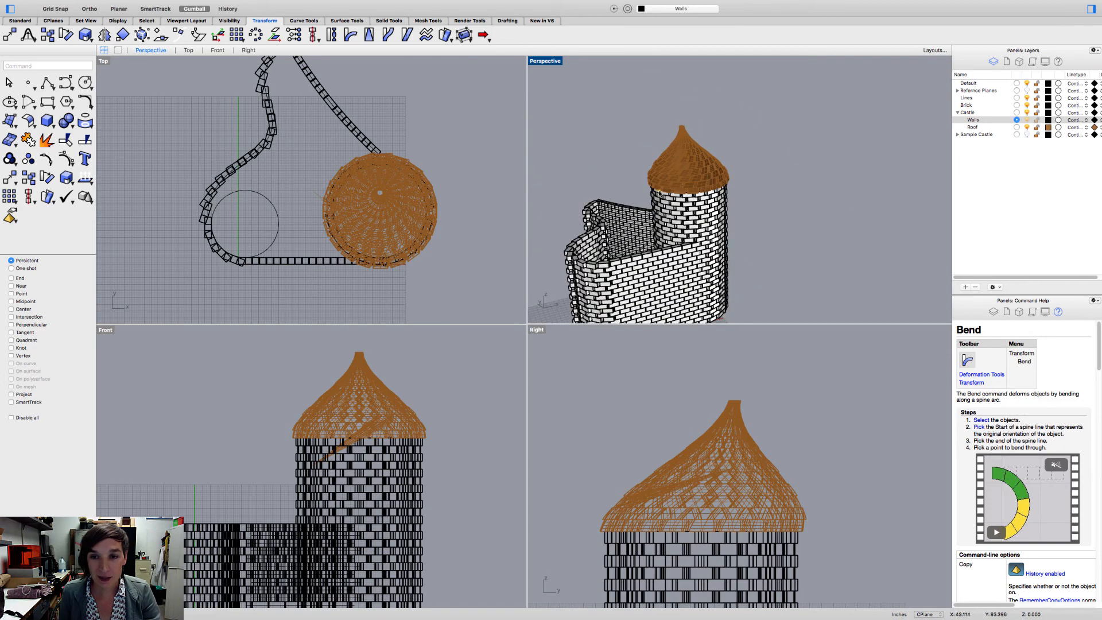
pyautogui.moveTo(661, 194); pyautogui.dragTo(707, 195, button='right')
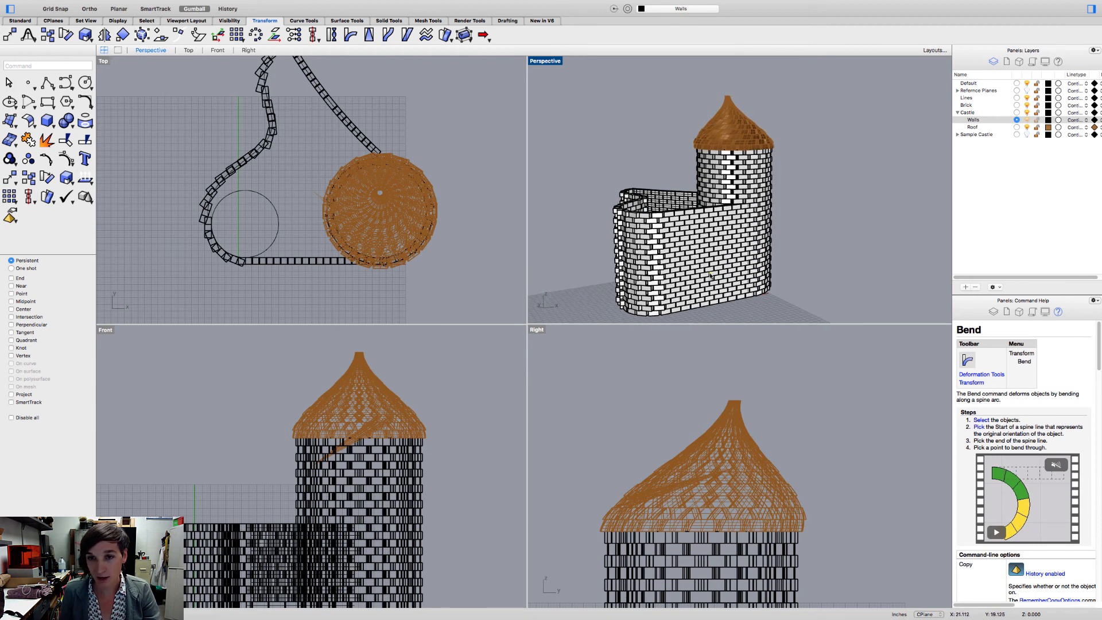
pyautogui.moveTo(710, 275); pyautogui.dragTo(644, 212, button='right')
pyautogui.click(687, 246)
pyautogui.click(677, 297)
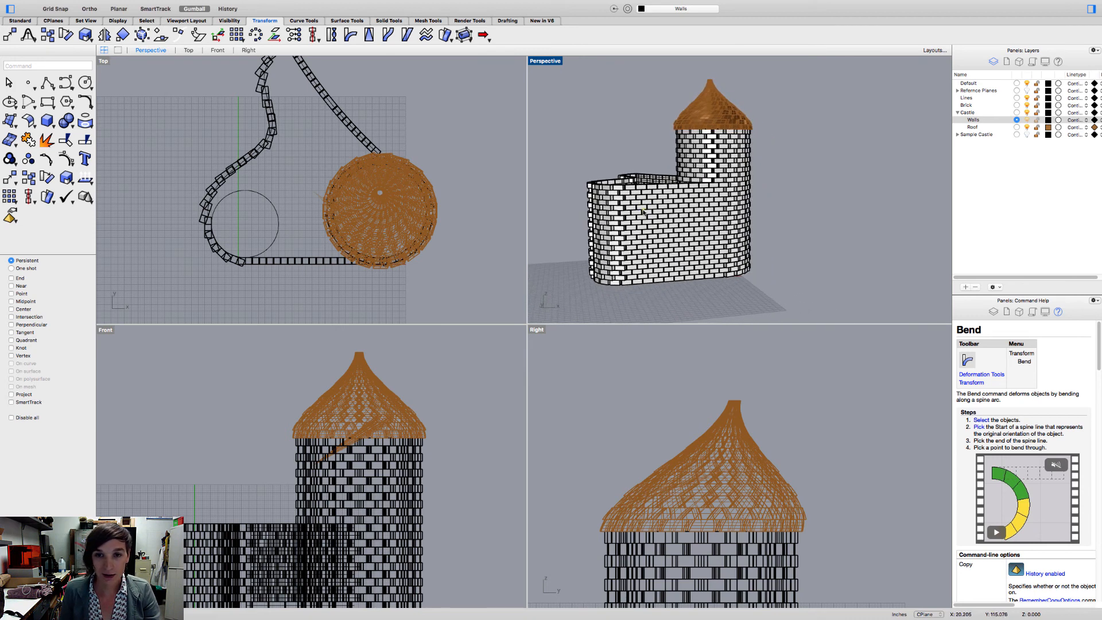
pyautogui.scroll(3, 643, 212)
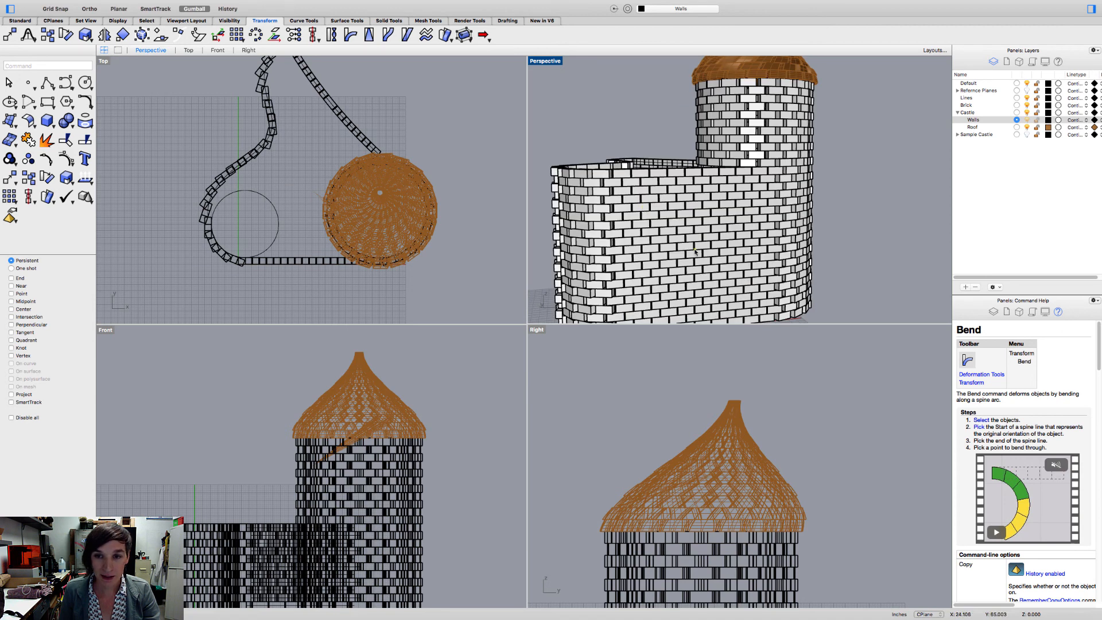
# - Select a small cluster of adjacent bricks in the upper part of the long front wall and delete them to make an opening
pyautogui.click(651, 219)
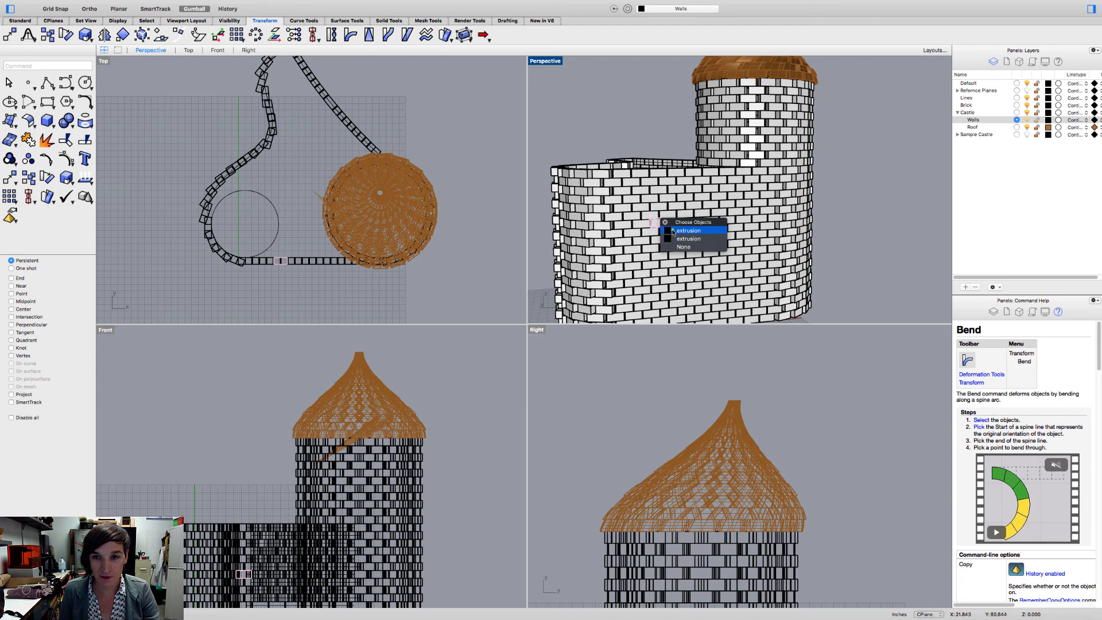
pyautogui.click(688, 230)
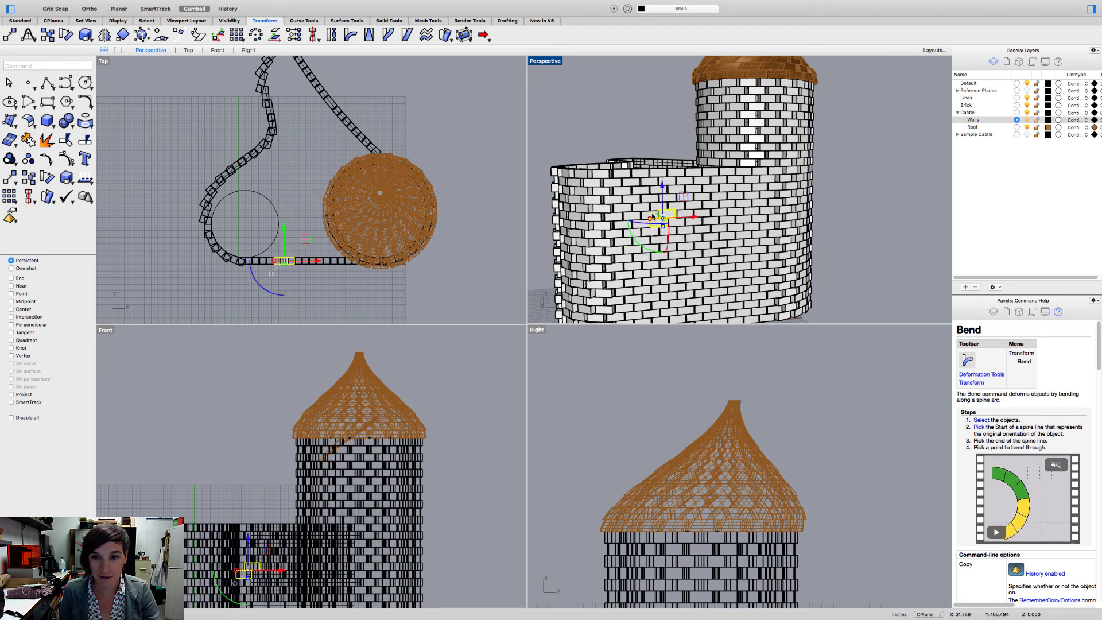
pyautogui.keyDown('shift'); pyautogui.click(653, 213); pyautogui.keyUp('shift')
pyautogui.click(686, 225)
pyautogui.keyDown('shift'); pyautogui.click(647, 215); pyautogui.keyUp('shift')
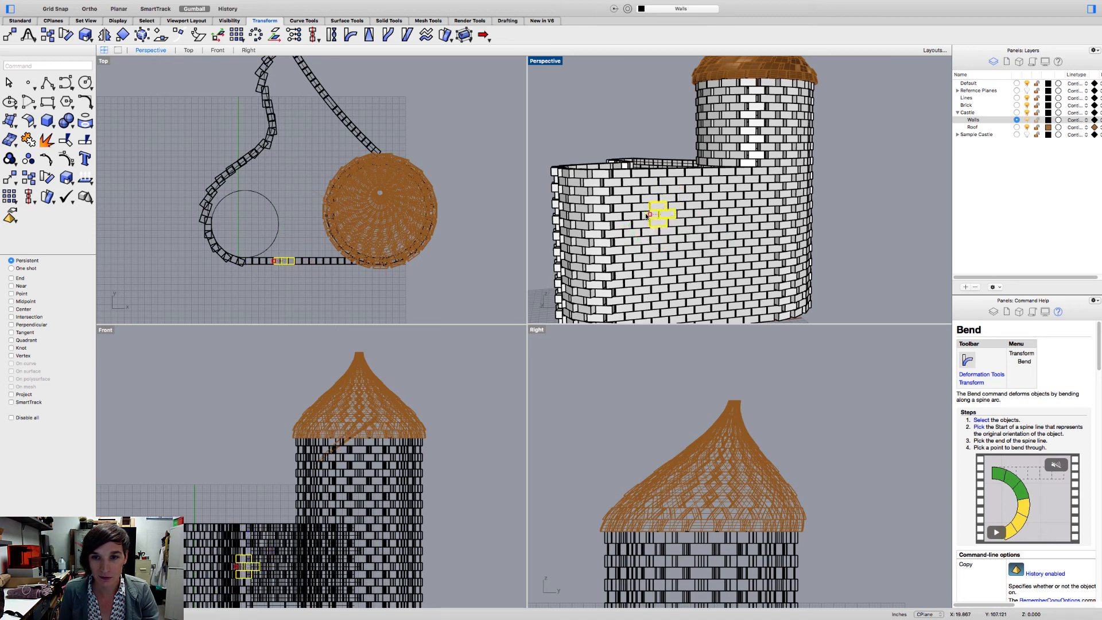
pyautogui.keyDown('shift'); pyautogui.click(648, 217); pyautogui.keyUp('shift')
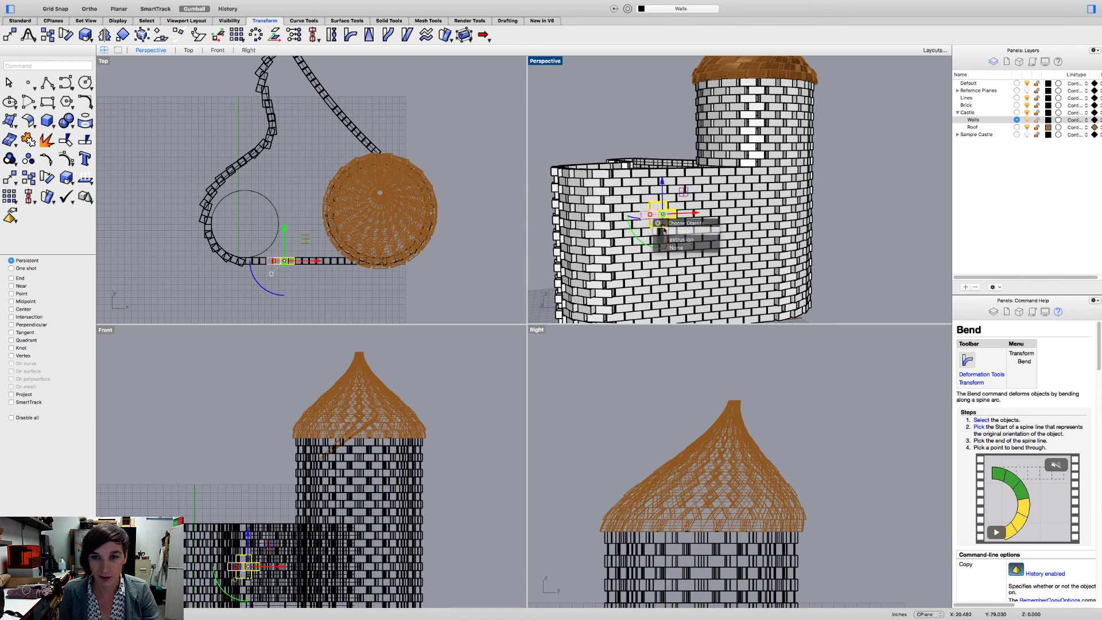
pyautogui.click(664, 231)
pyautogui.press('Delete')
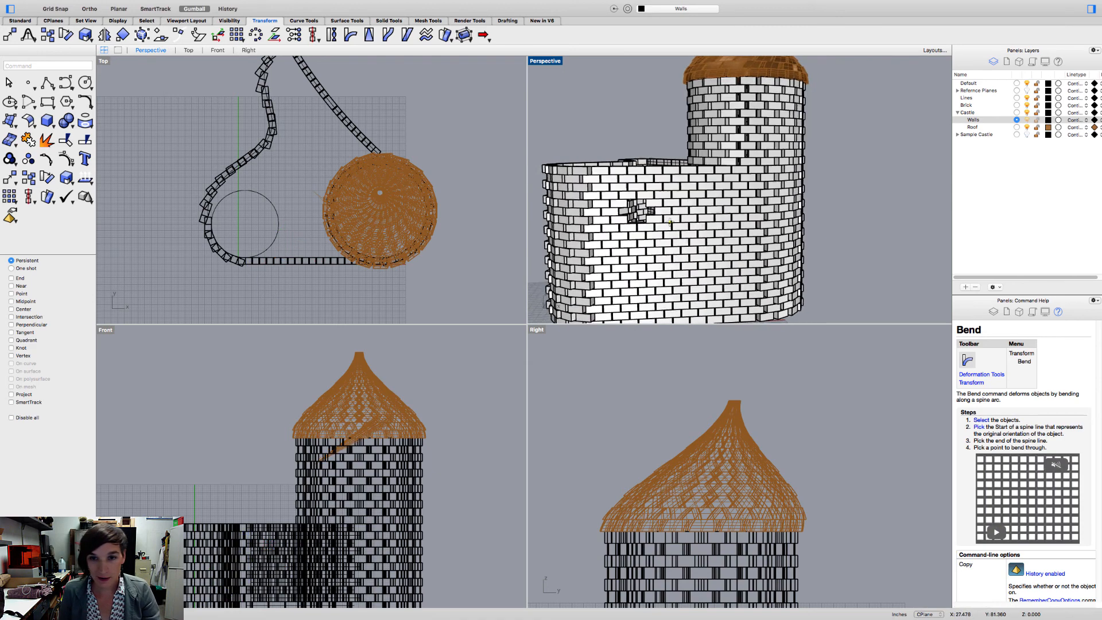
# - Examine the opening in the front wall and the whole castle in the perspective view
pyautogui.moveTo(665, 215); pyautogui.dragTo(691, 267, button='right')
pyautogui.scroll(-5, 691, 268)
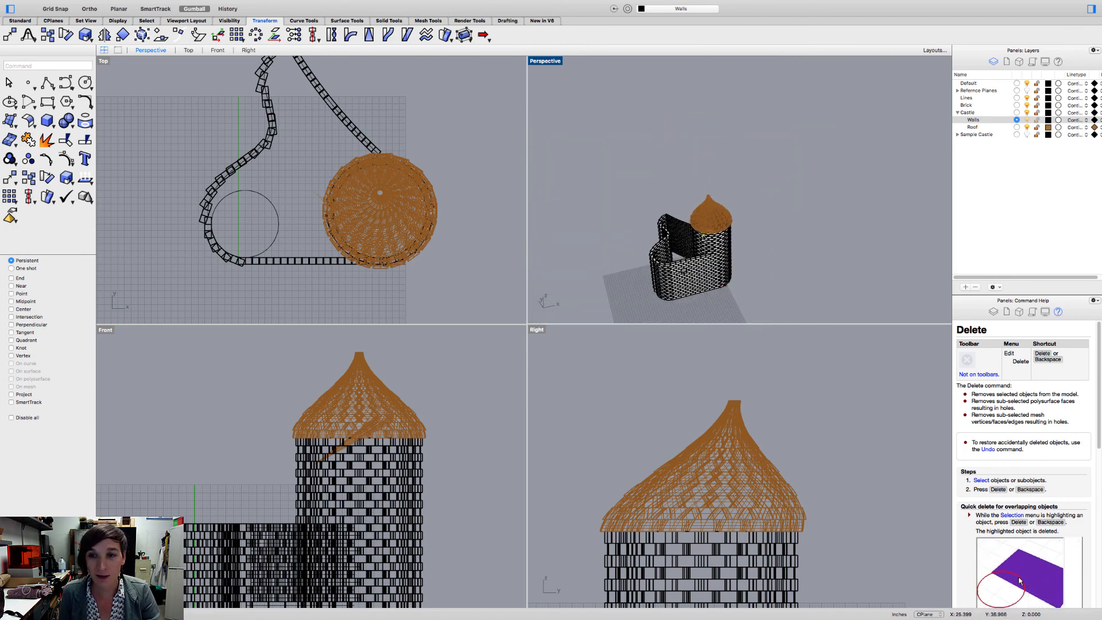
pyautogui.moveTo(691, 239); pyautogui.dragTo(746, 220, button='right')
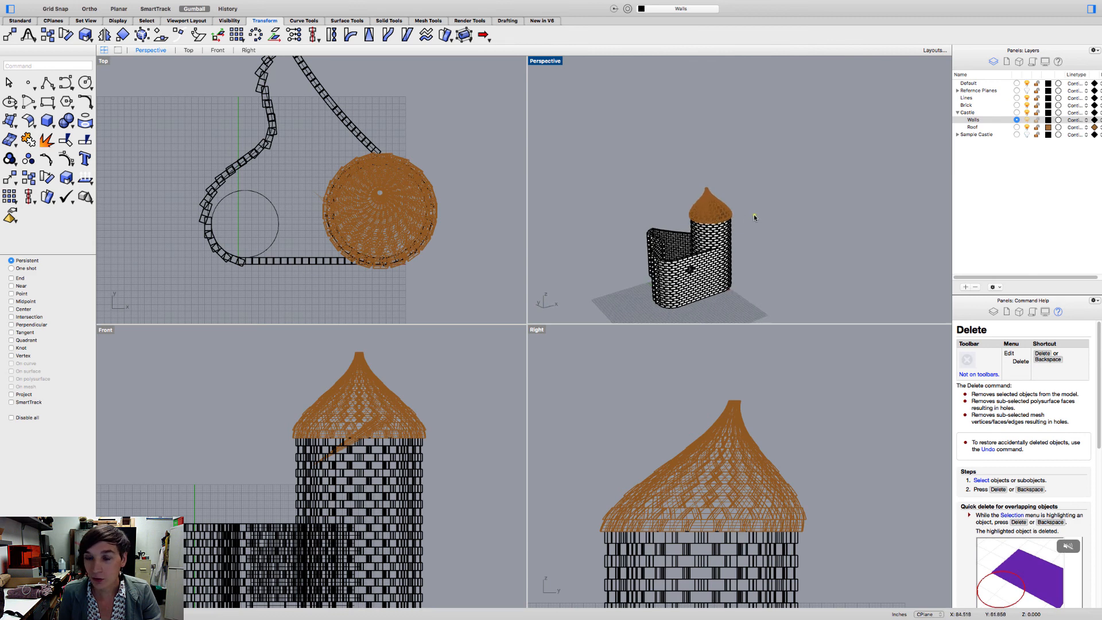
pyautogui.scroll(5, 706, 258)
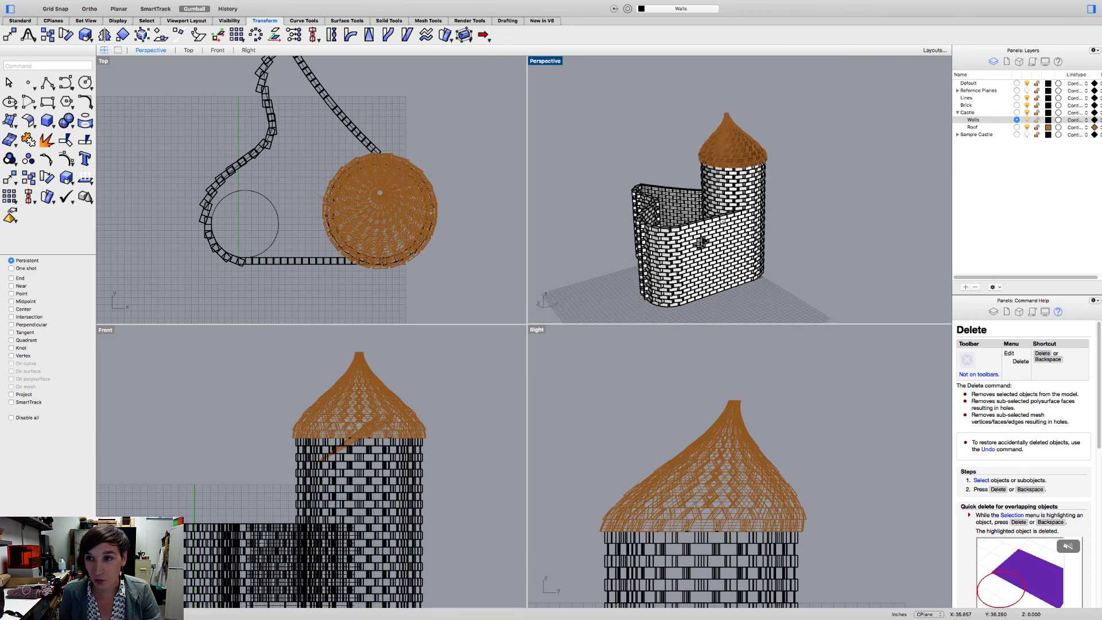
pyautogui.moveTo(722, 219); pyautogui.dragTo(724, 217, button='right')
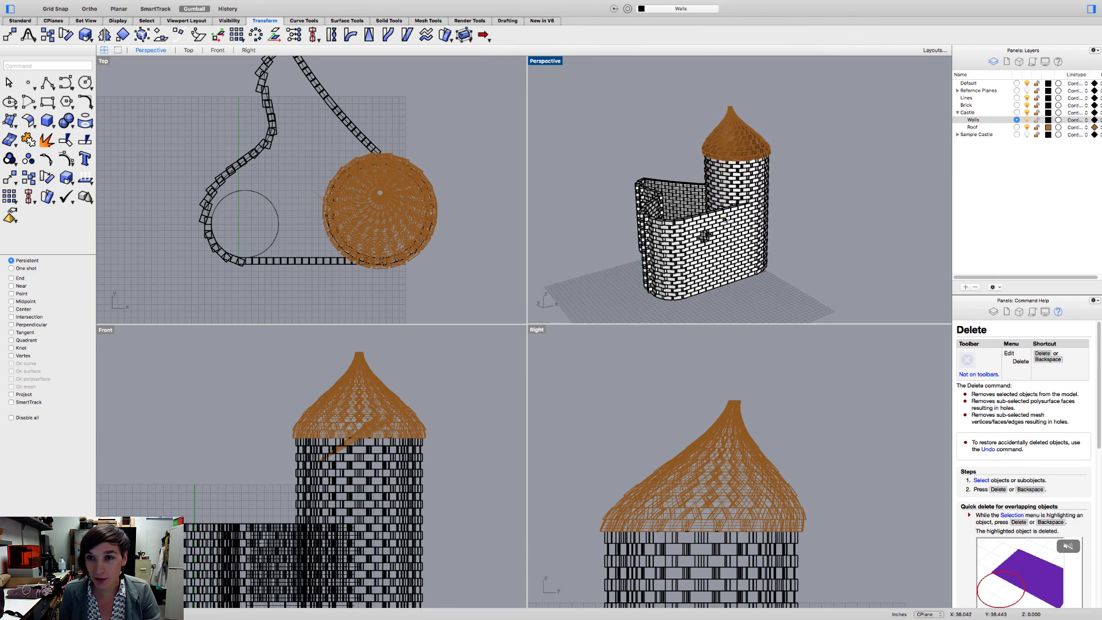
# - Hide the Roof sublayer and show it again to compare the castle without and with its roof
pyautogui.click(1027, 127)
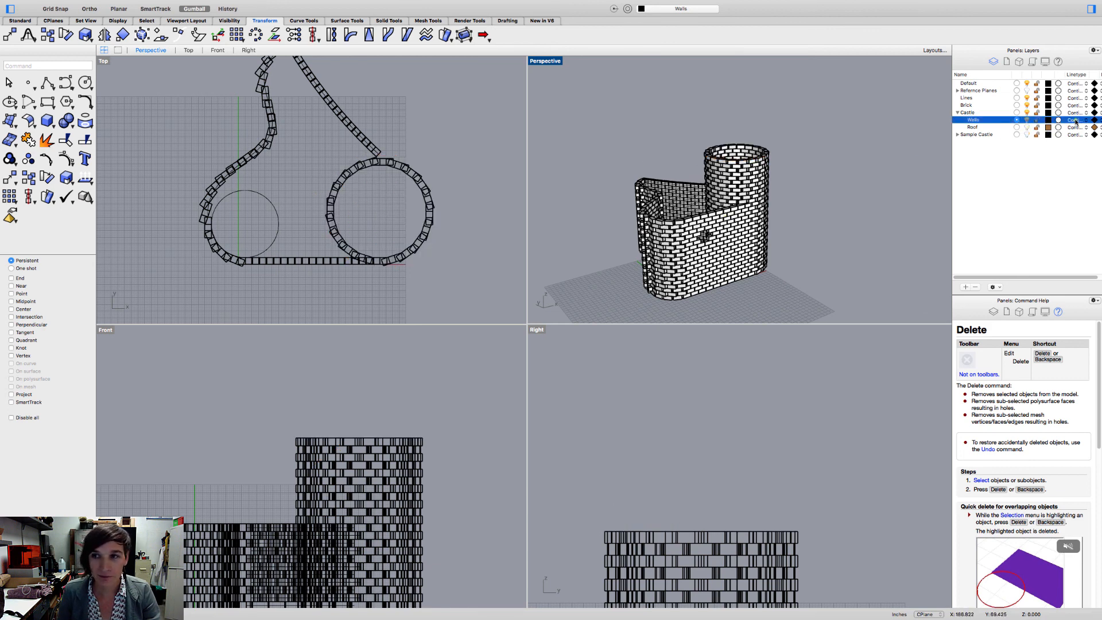
pyautogui.click(1027, 127)
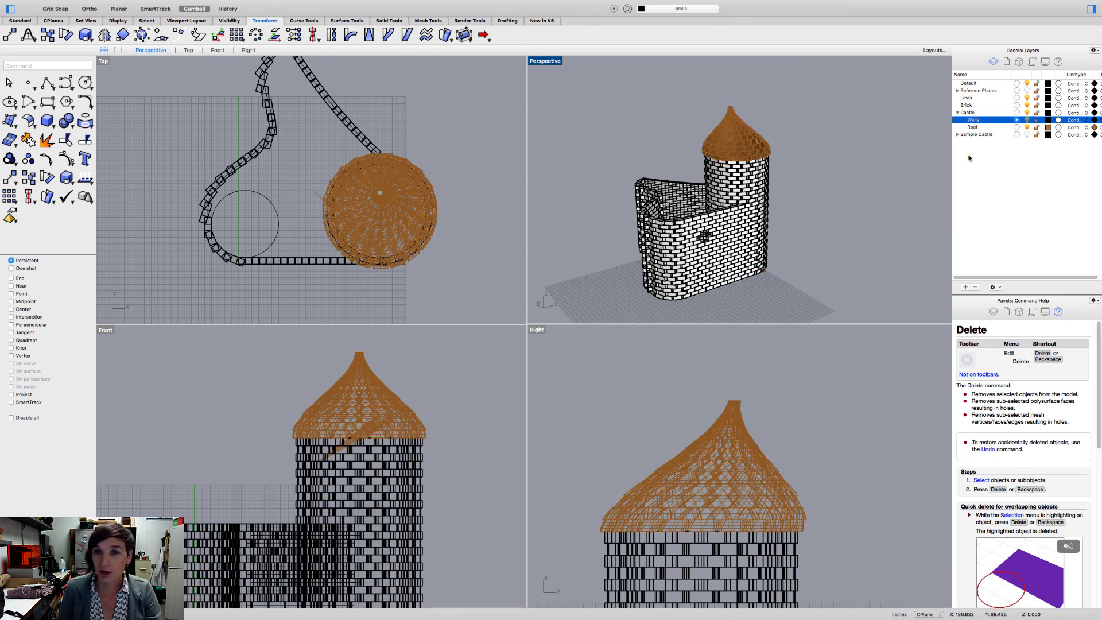
pyautogui.moveTo(797, 3)
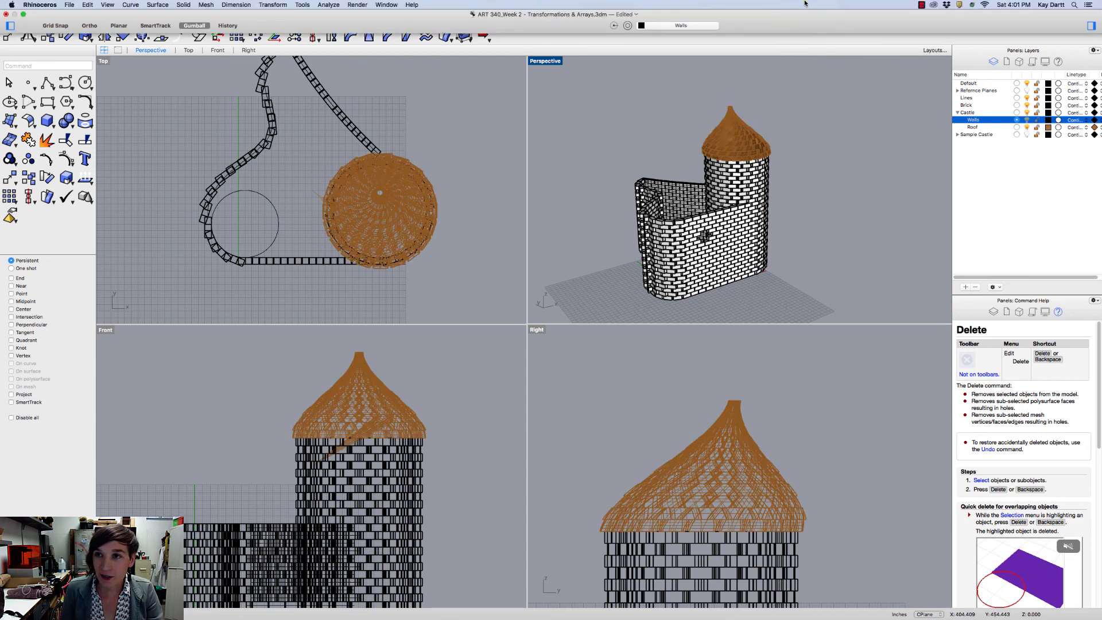